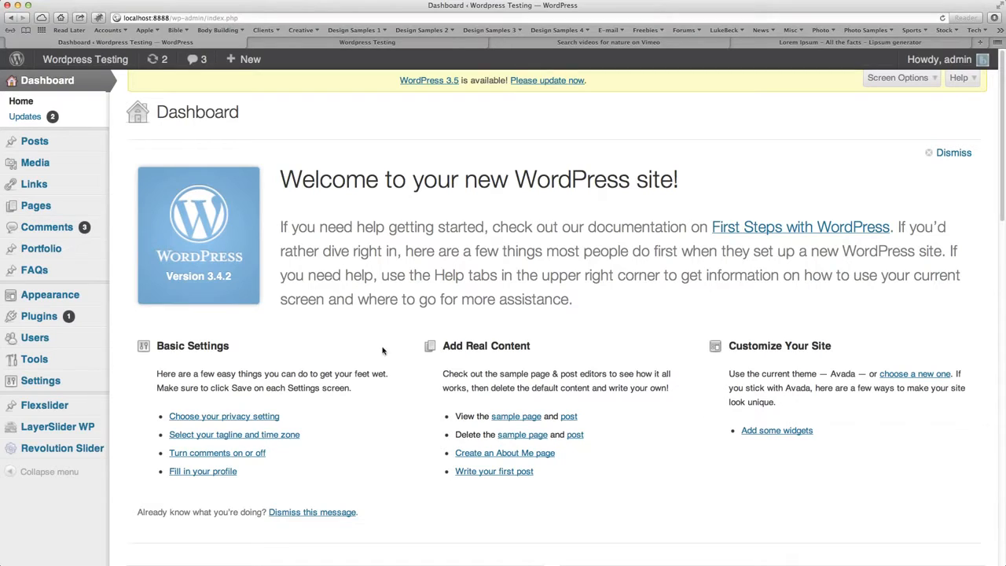
Step: Create a page titled "Portfolio 1" with the Portfolio Two Column template and publish it
left_click(36, 205)
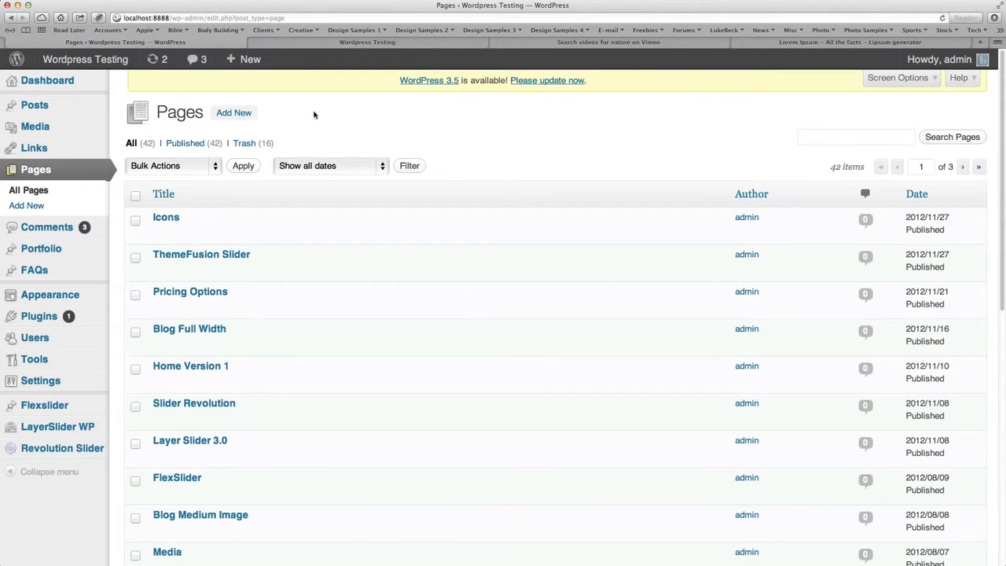
left_click(235, 115)
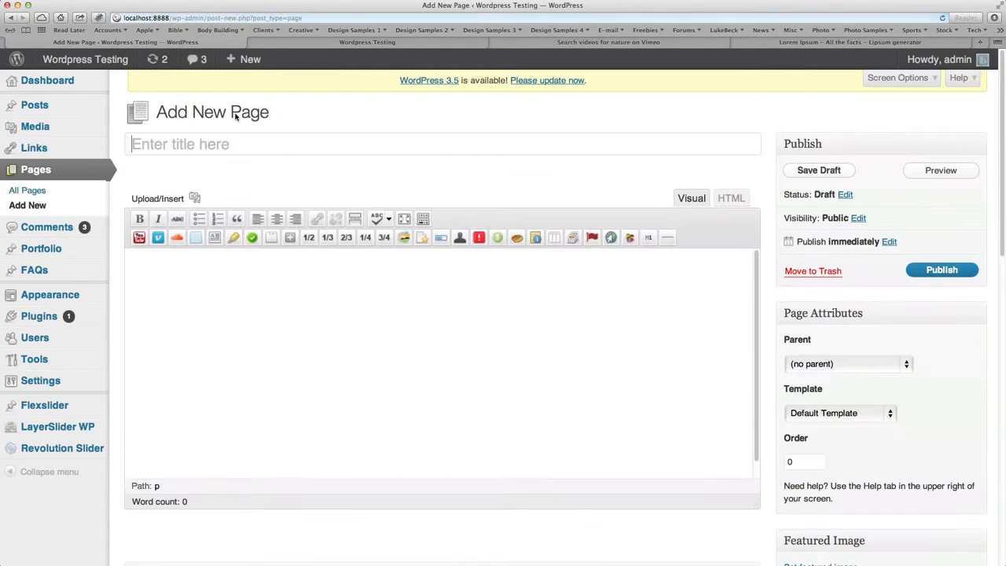
type("Portfolio 1")
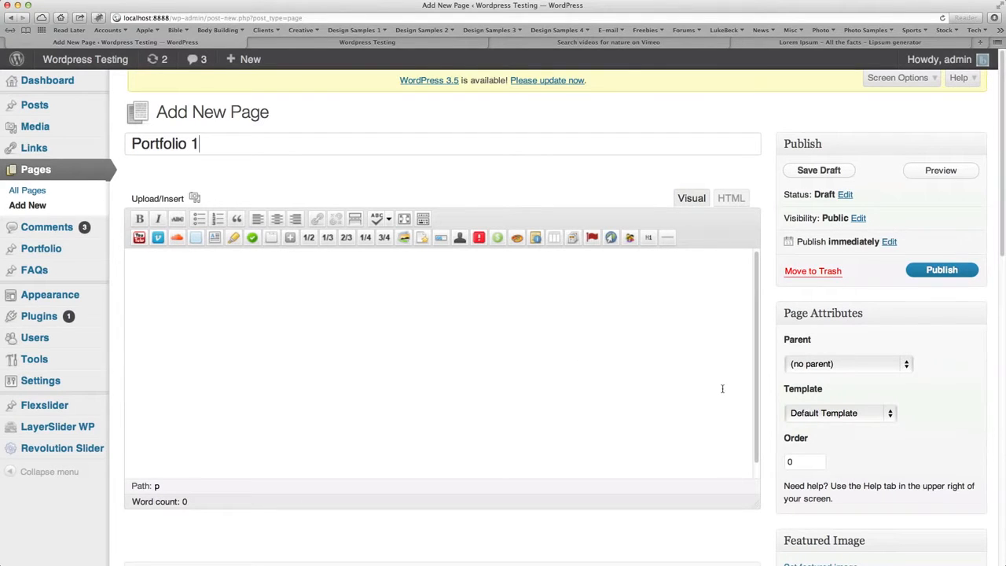
left_click(848, 415)
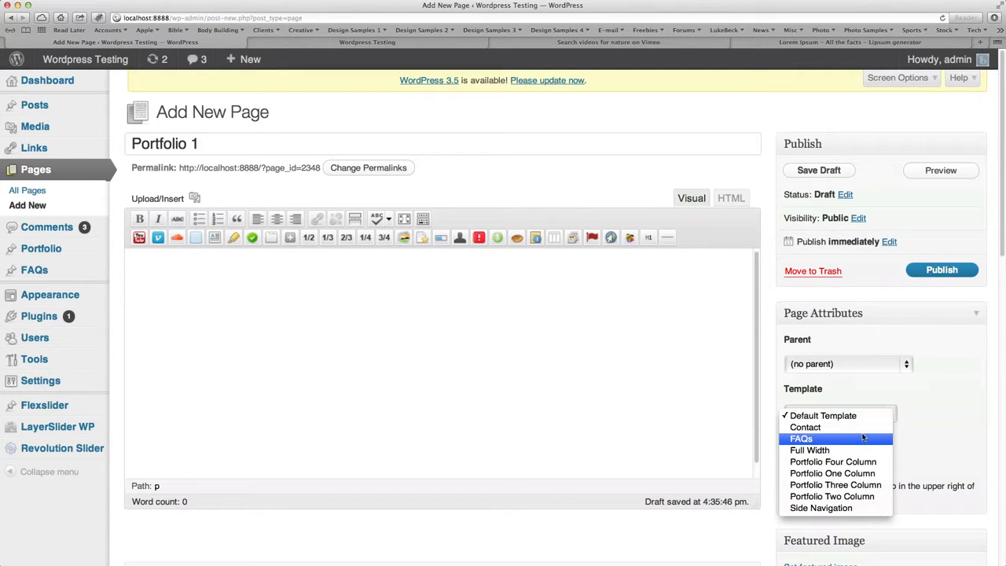
key("Escape")
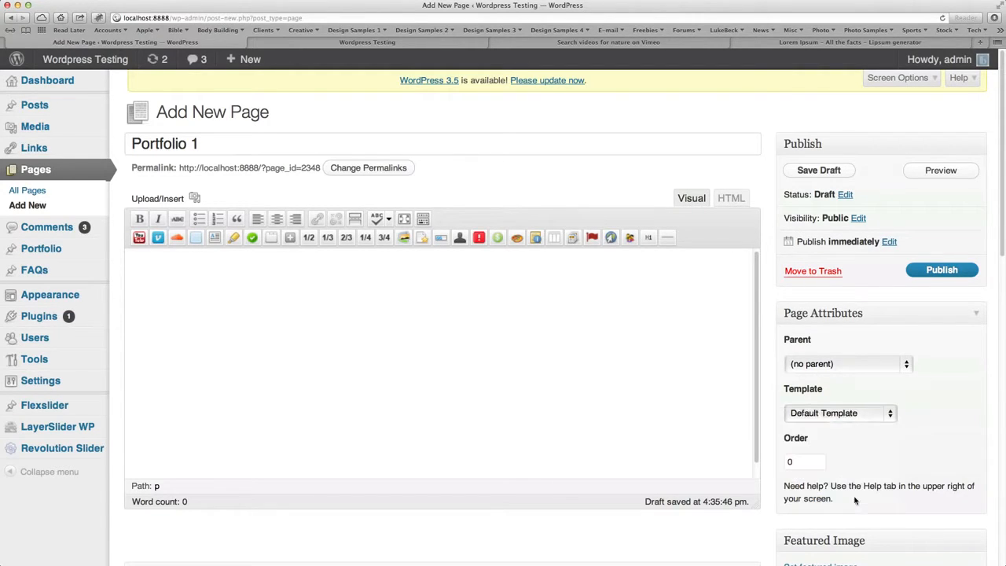
left_click(934, 271)
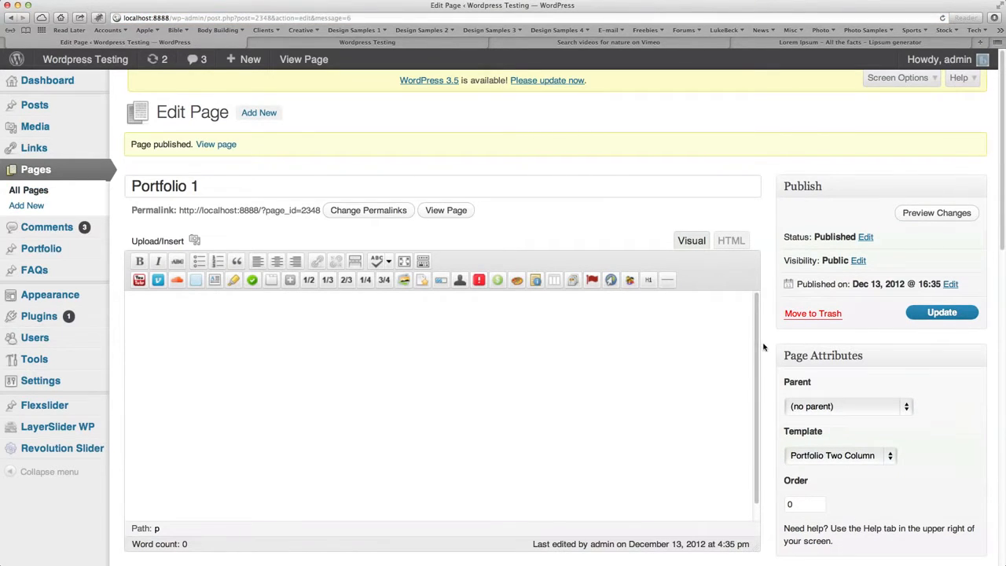
Step: Add another page titled "Portfolio 2" with the Portfolio Three Column template and publish it
scroll(511, 236, "down", 1)
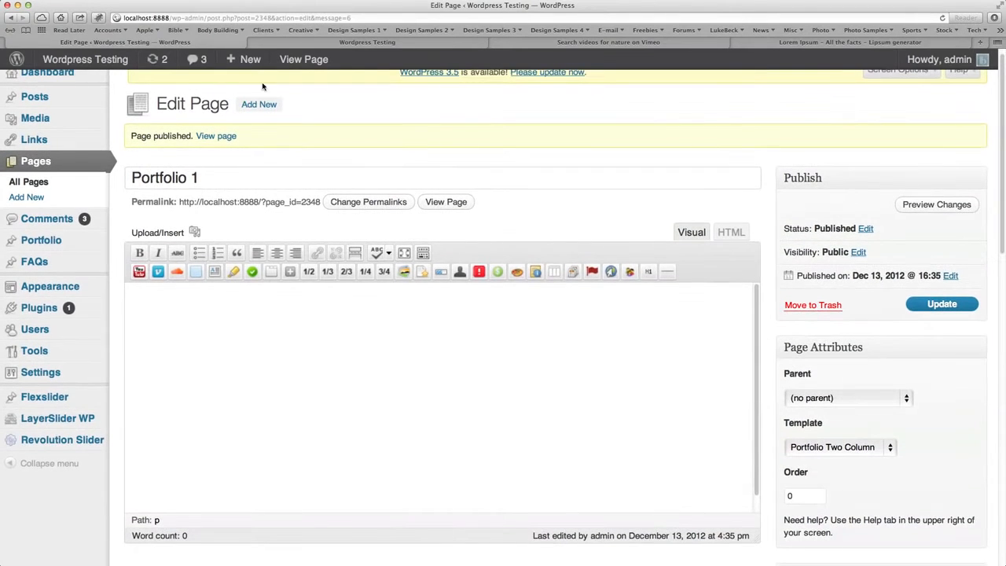
left_click(256, 105)
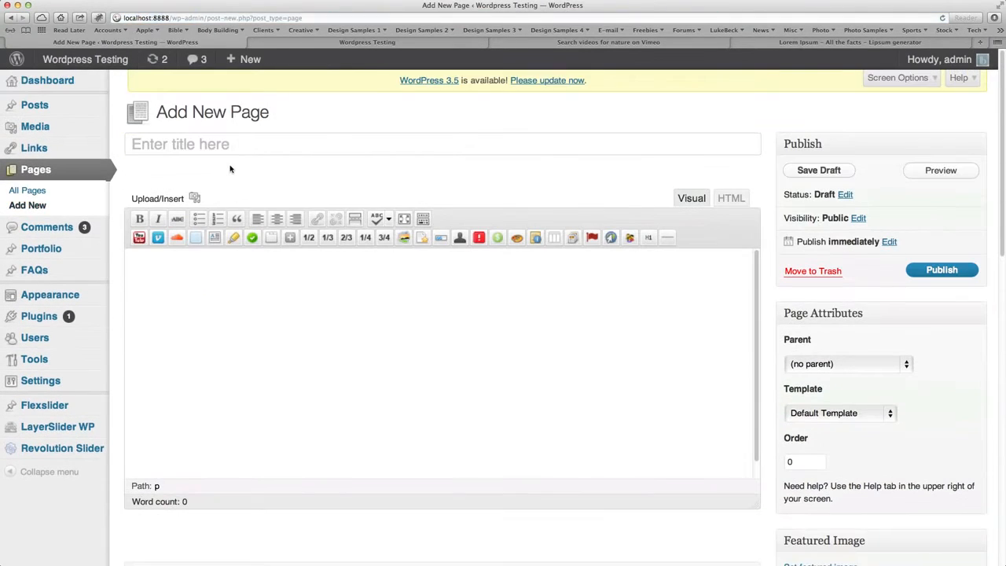
type("Portfolio")
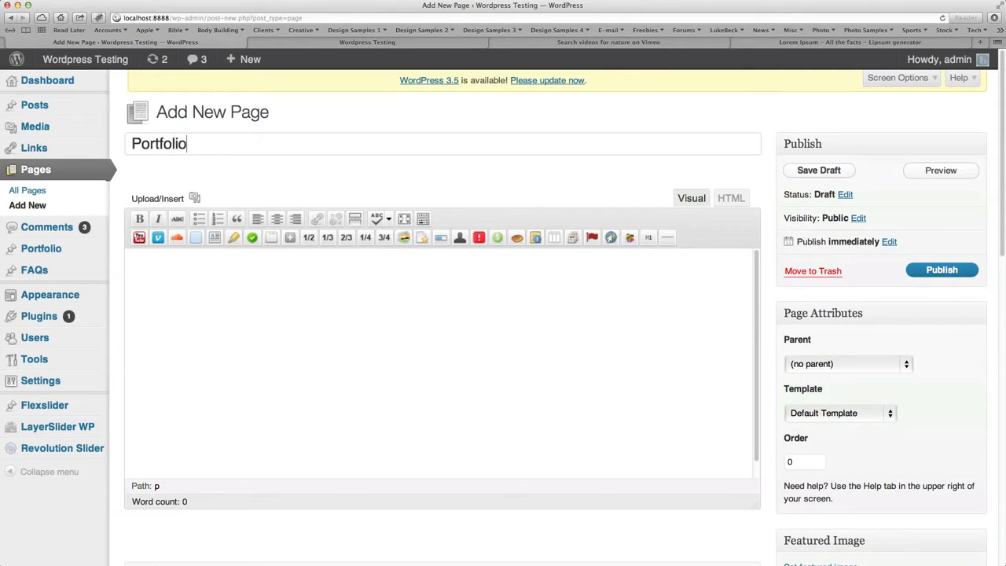
type(" 2")
left_click(813, 414)
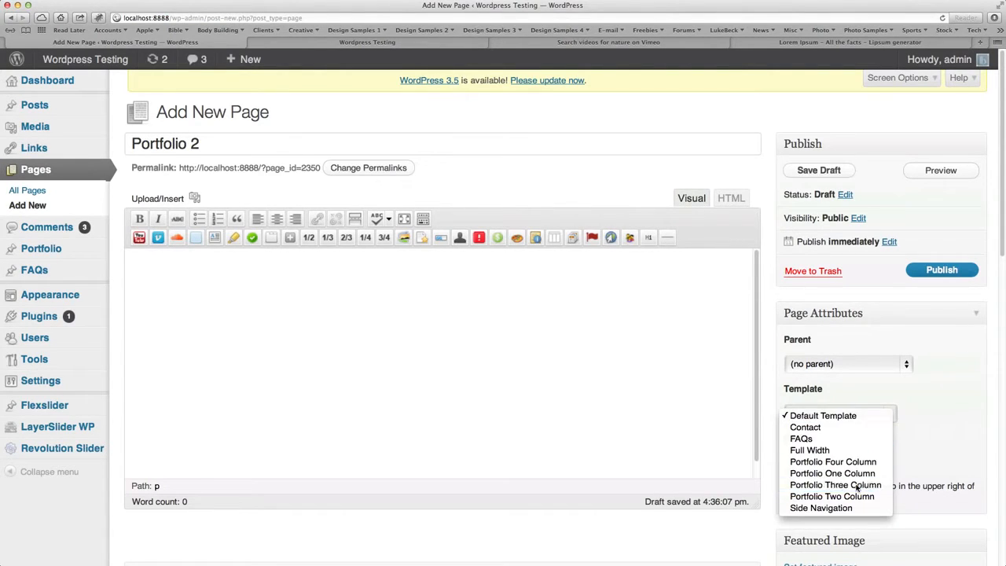
left_click(857, 489)
left_click(935, 270)
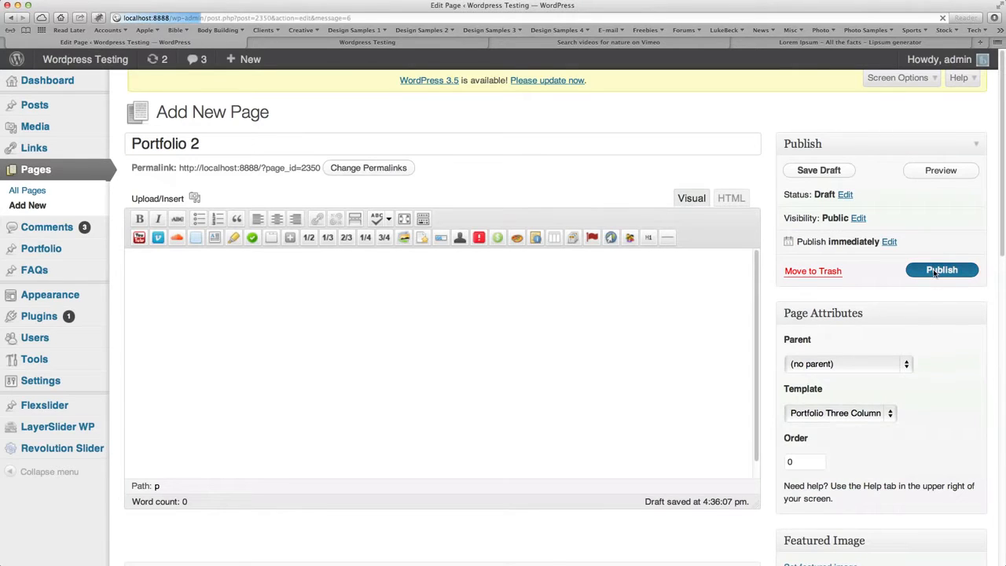
Step: Add the Portfolio 1 and Portfolio 2 pages to the site's Main navigation menu
left_click(36, 170)
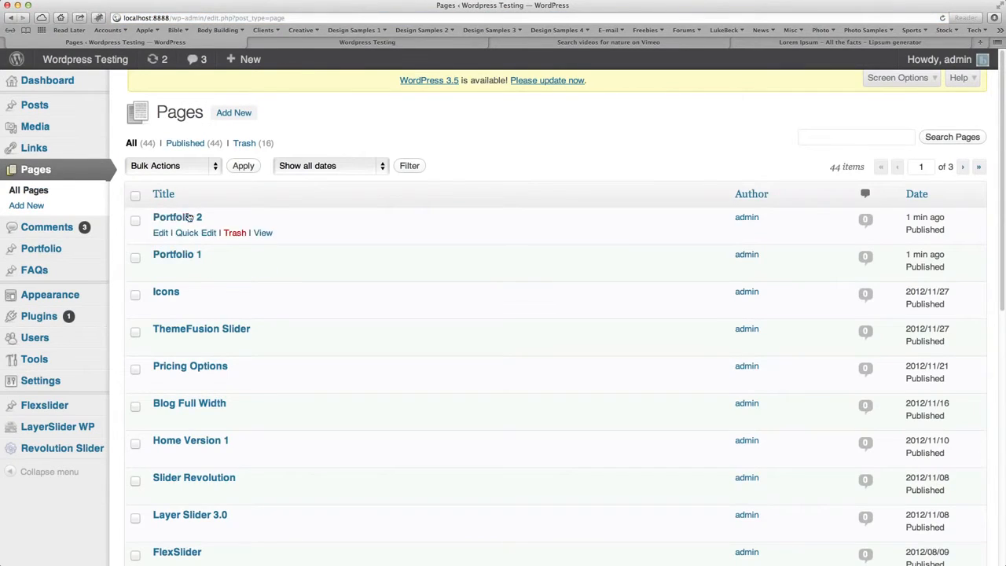
mouse_move(50, 297)
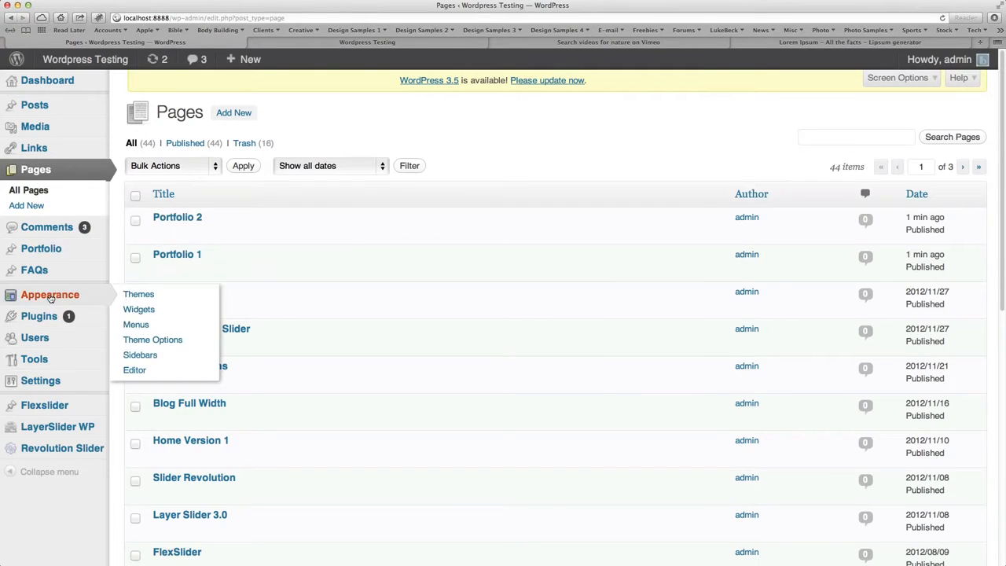
left_click(135, 326)
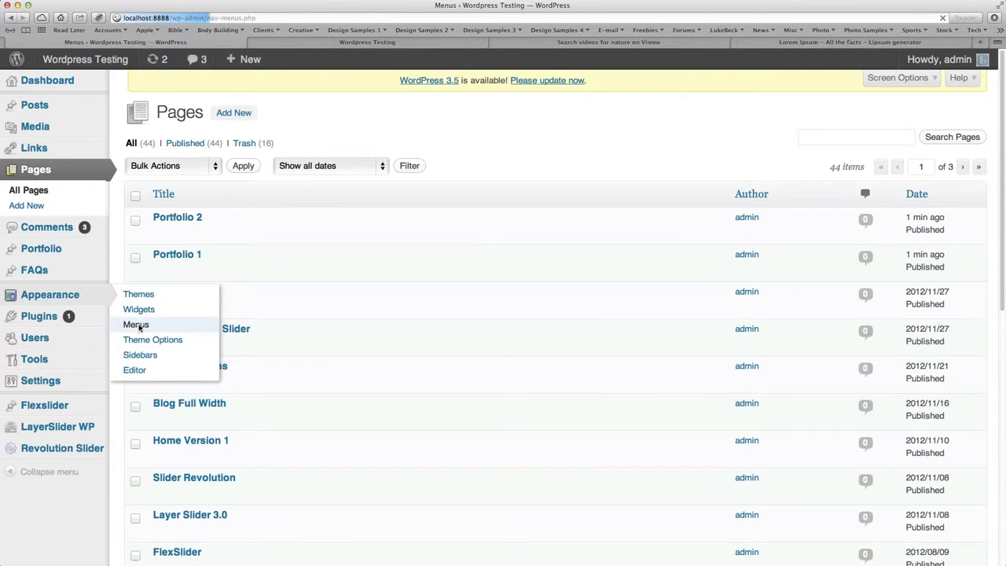
scroll(799, 437, "down", 5)
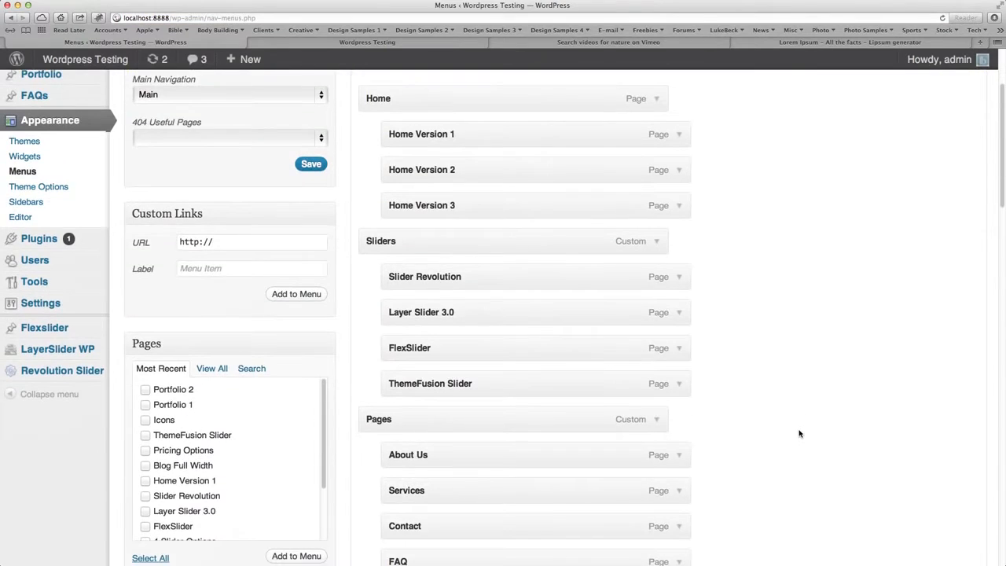
left_click(145, 276)
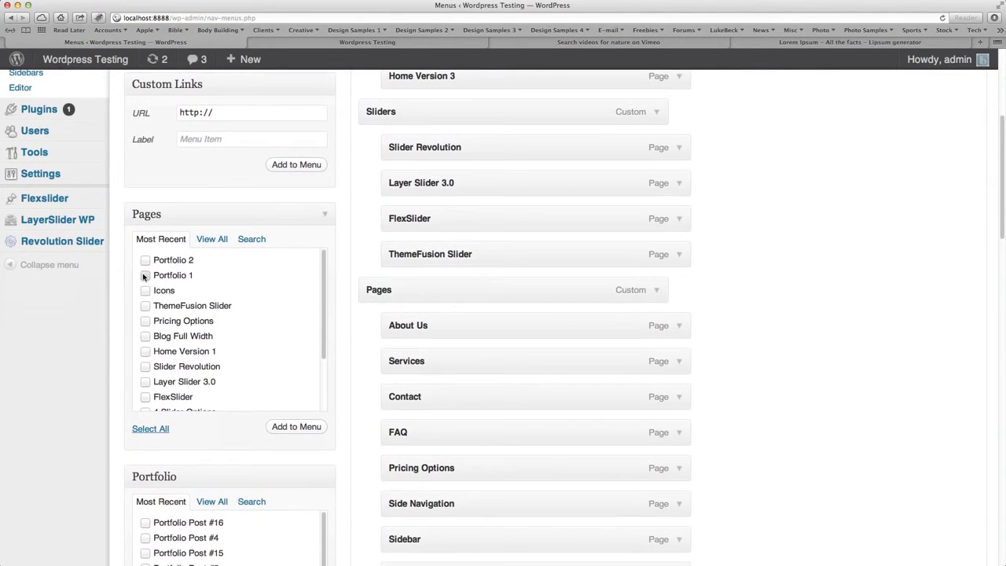
left_click(145, 260)
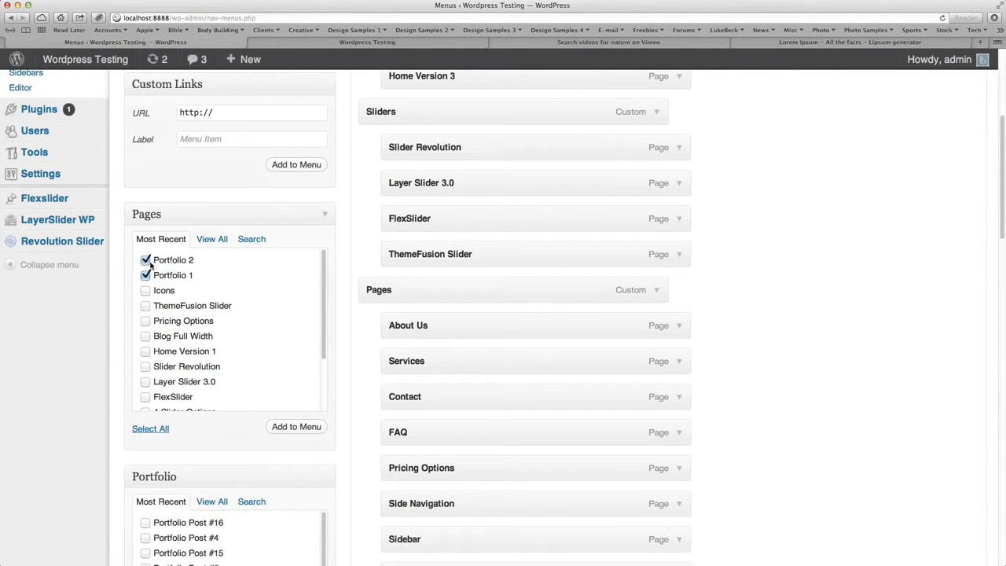
left_click(296, 427)
Step: Move the Portfolio 1 item above Portfolio 2 at the end of the Main menu and save the menu
scroll(835, 418, "down", 10)
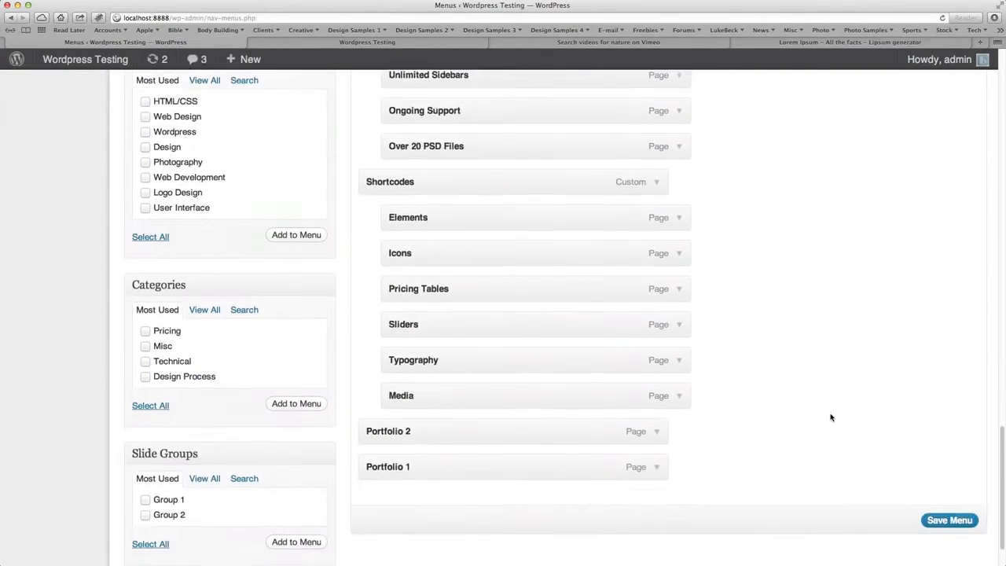
left_click_drag(555, 404, 553, 365)
left_click(946, 461)
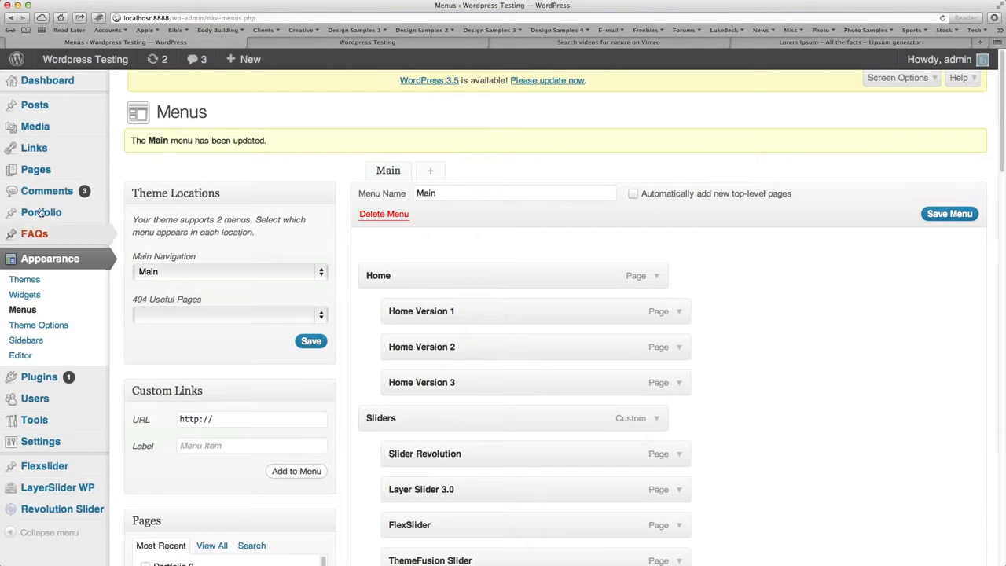
Step: Start a new portfolio post and title it "Portfolio Post #3"
left_click(35, 171)
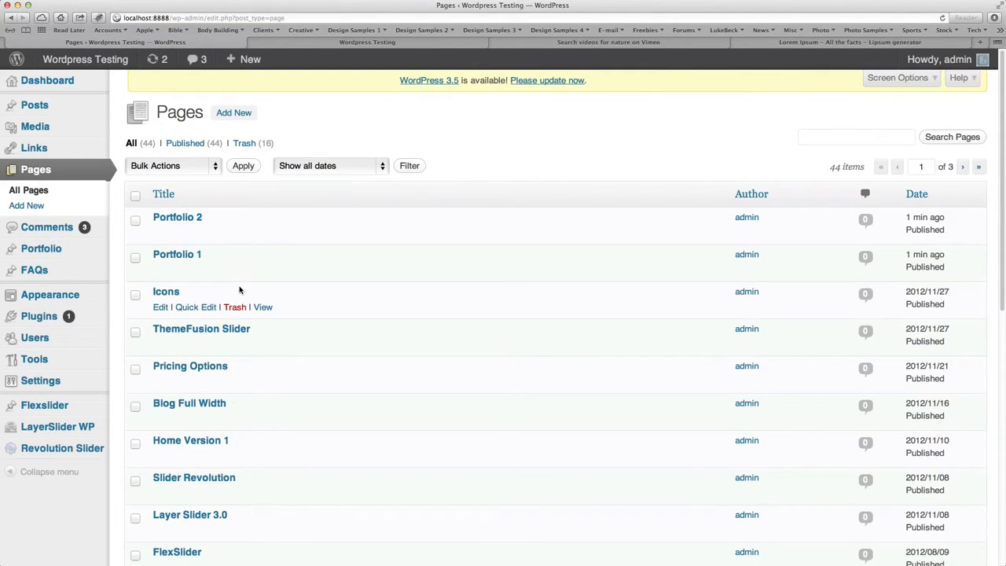
mouse_move(43, 251)
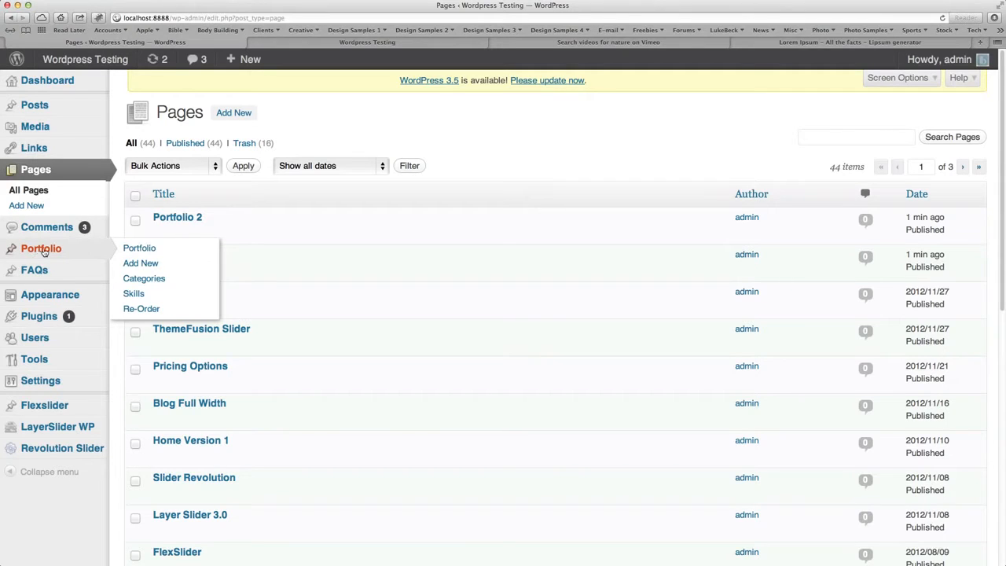
left_click(44, 250)
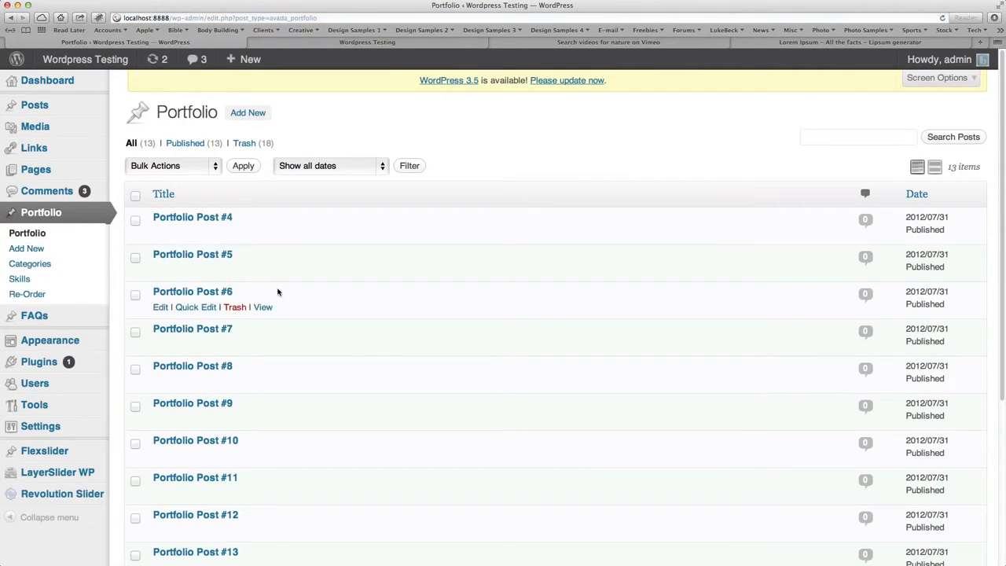
scroll(386, 326, "down", 5)
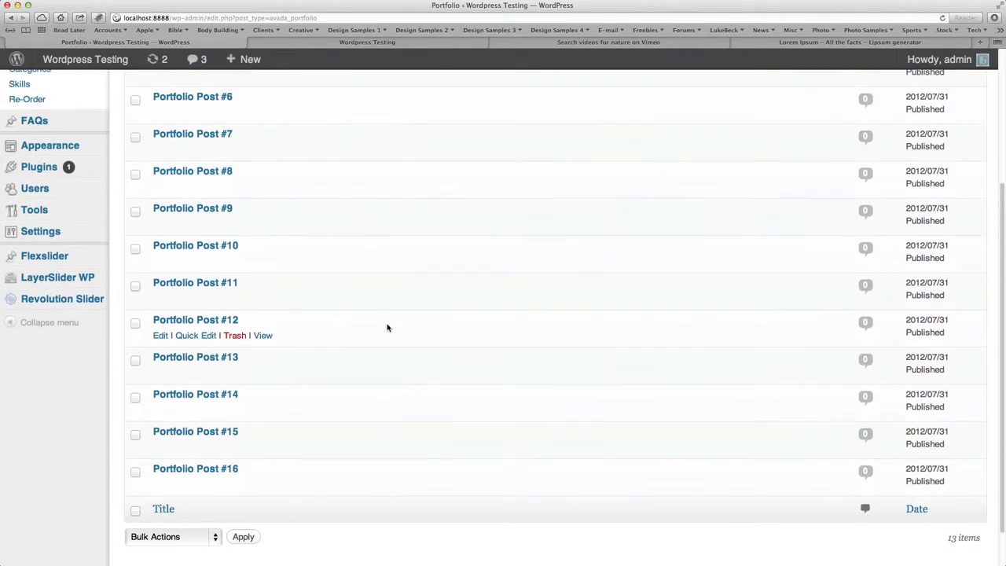
scroll(388, 327, "up", 5)
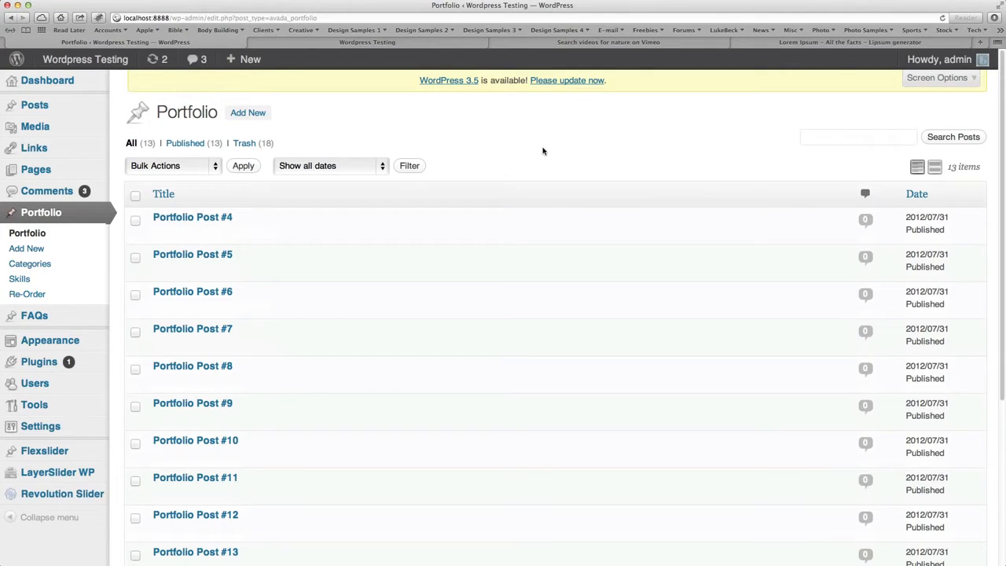
left_click(251, 113)
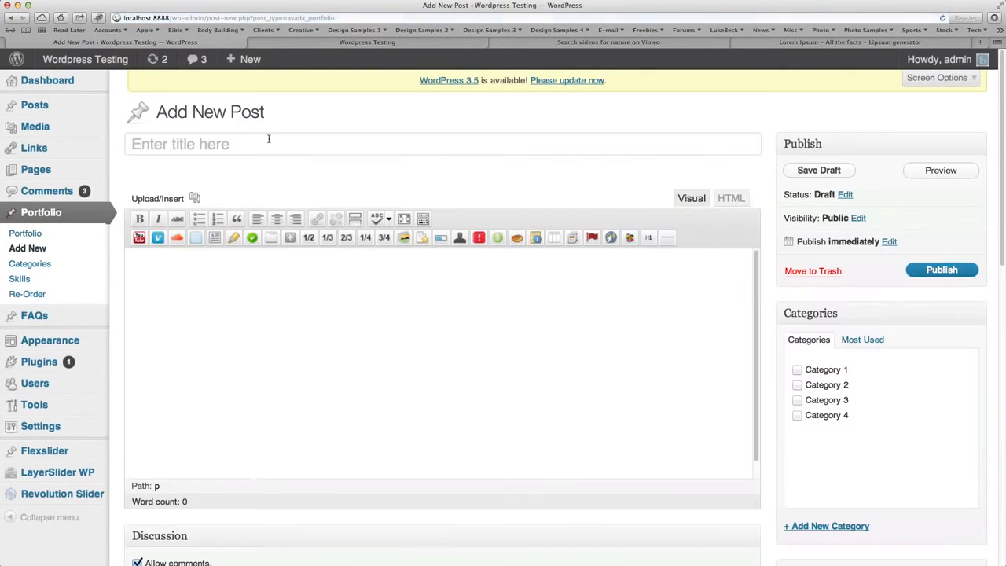
type("Portfolio")
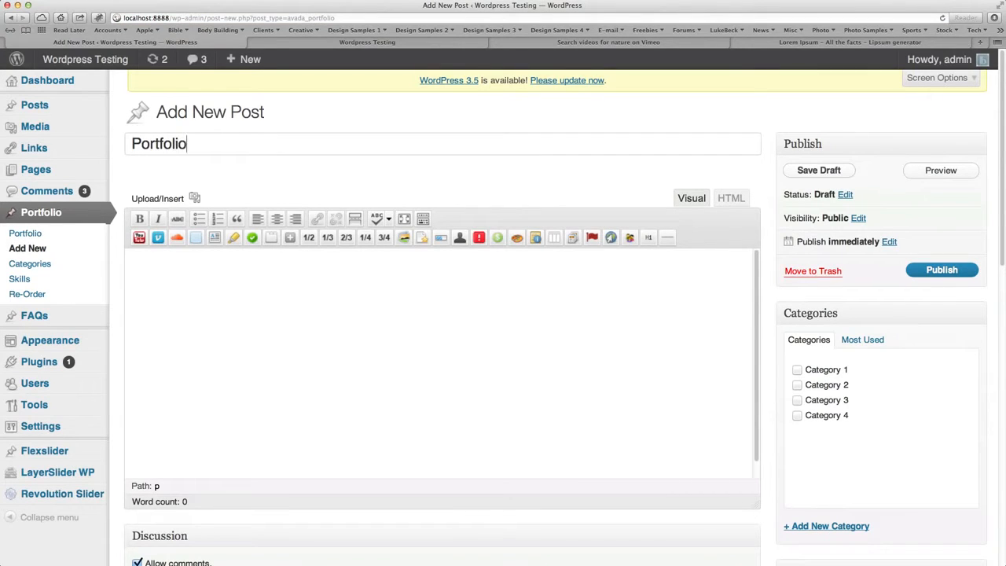
type(" Post #3")
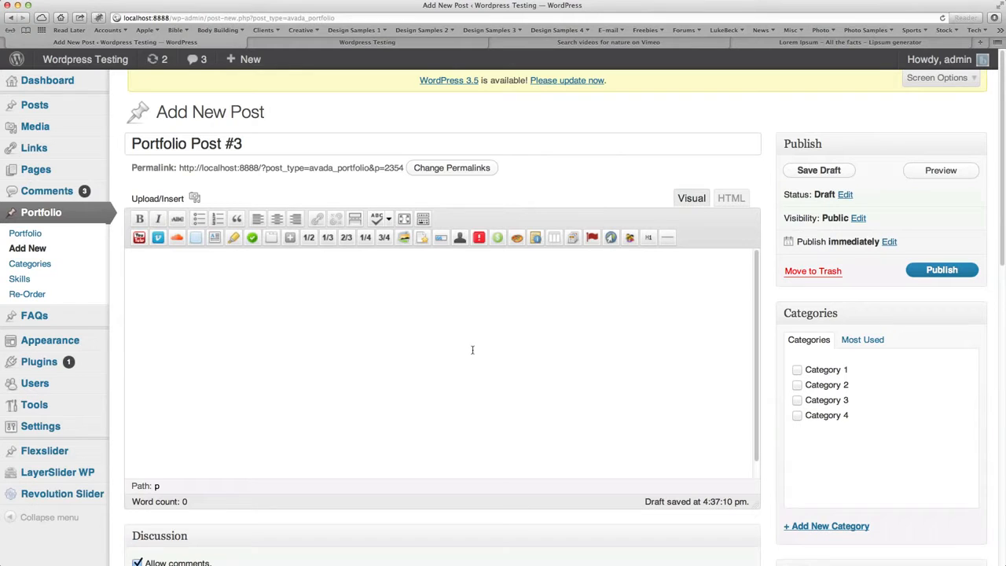
Step: Copy the first six sentences of placeholder text from the Lipsum generator page and paste them as the portfolio post's content
left_click(805, 43)
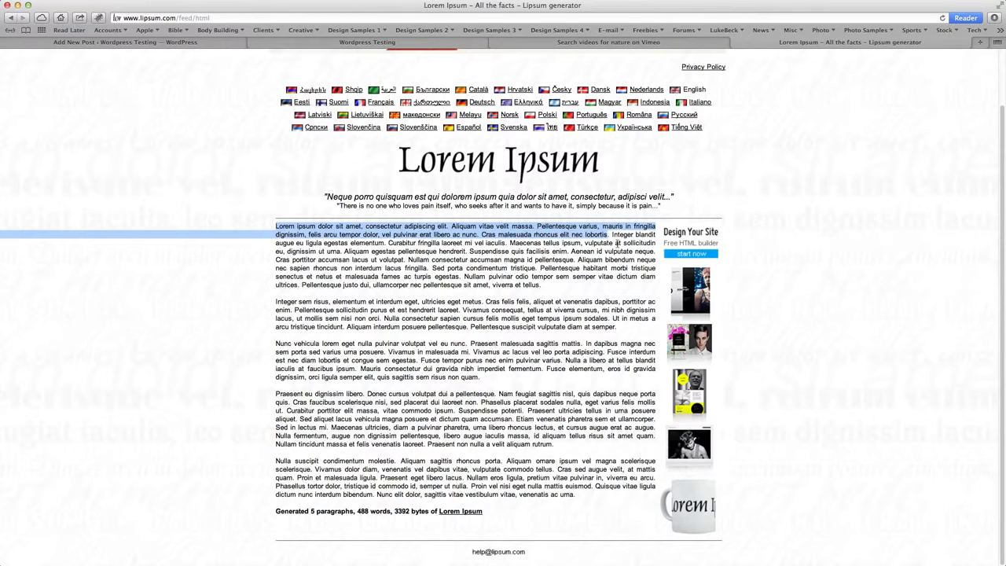
left_click_drag(505, 243, 273, 228)
key("ctrl+c")
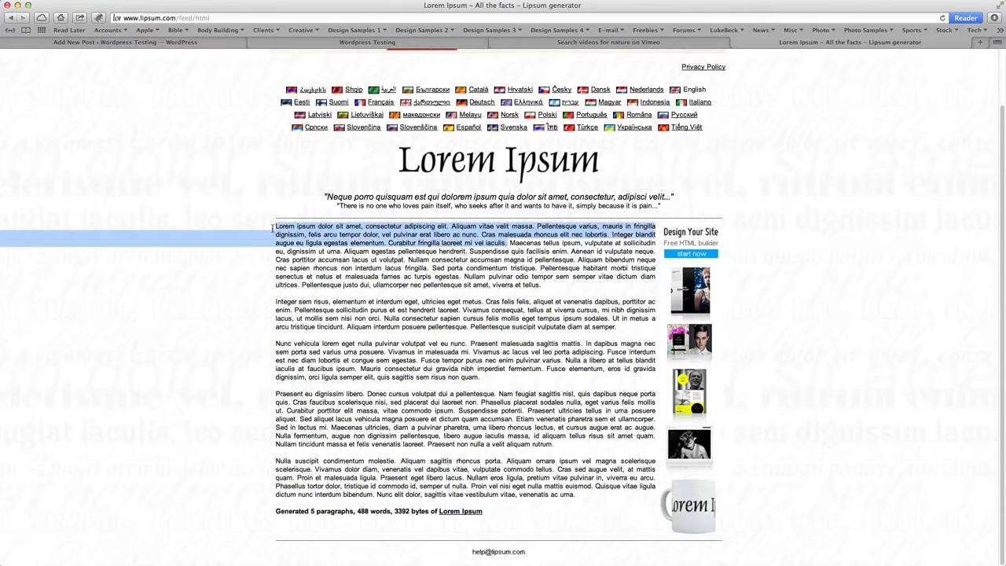
left_click(206, 43)
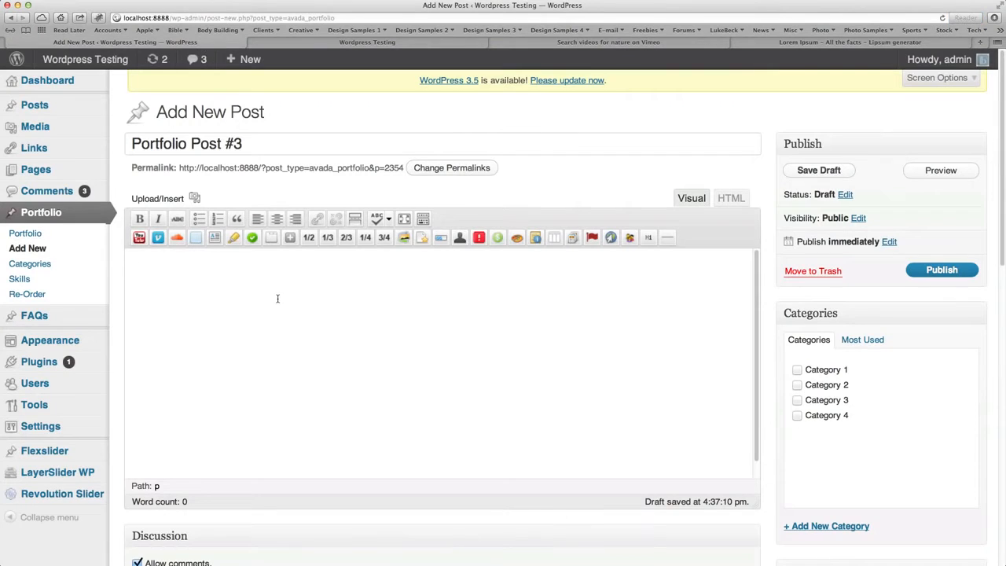
key("ctrl+v")
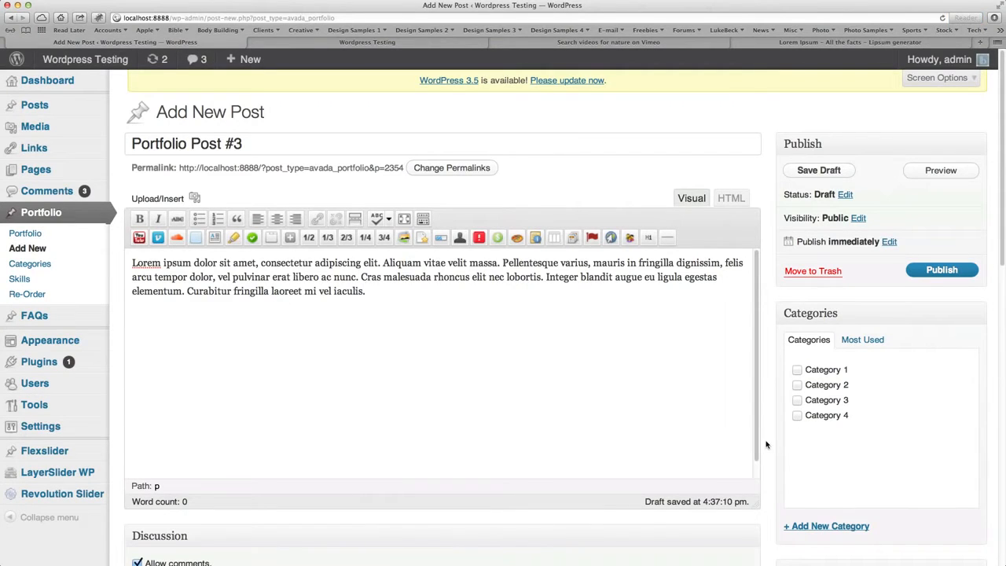
Step: Set the post's content column width to Half Width in the Portfolio Options
scroll(768, 444, "down", 5)
scroll(768, 442, "down", 10)
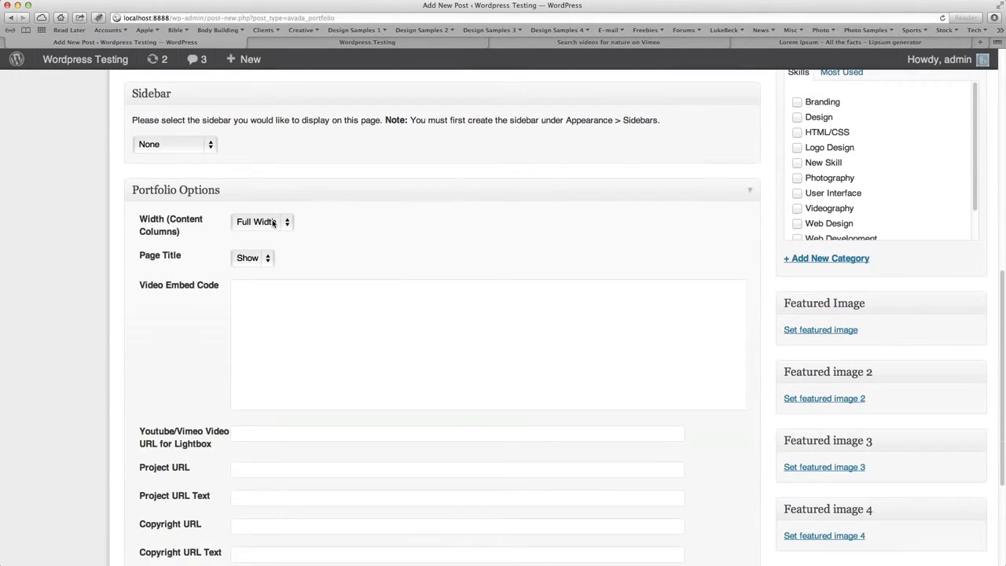
left_click(271, 223)
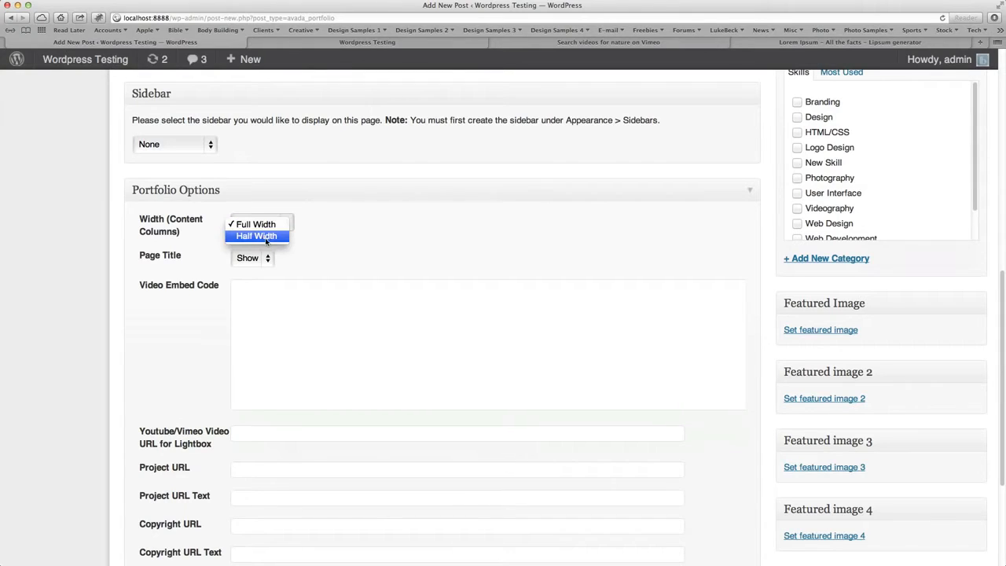
left_click(269, 237)
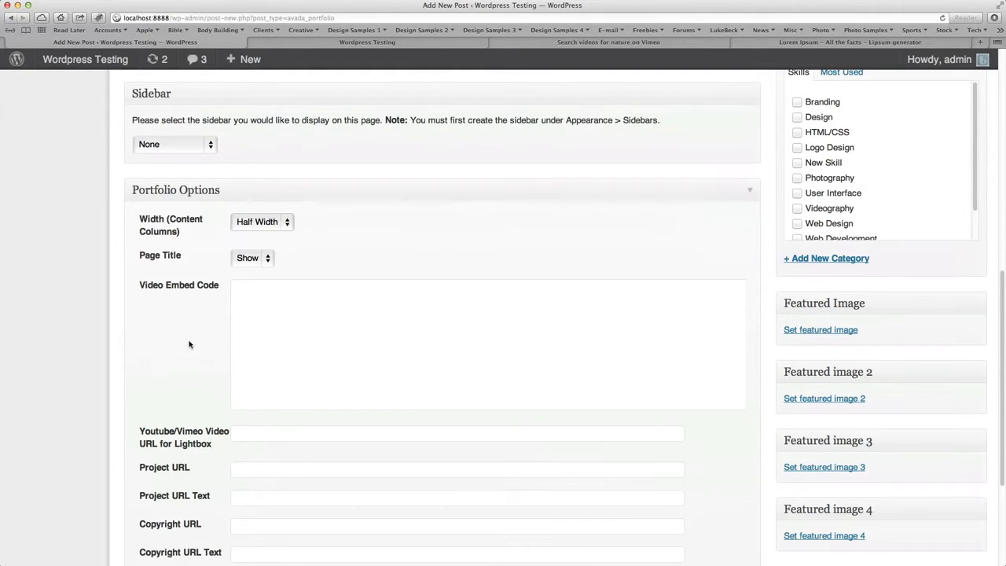
scroll(191, 341, "down", 1)
scroll(237, 358, "down", 1)
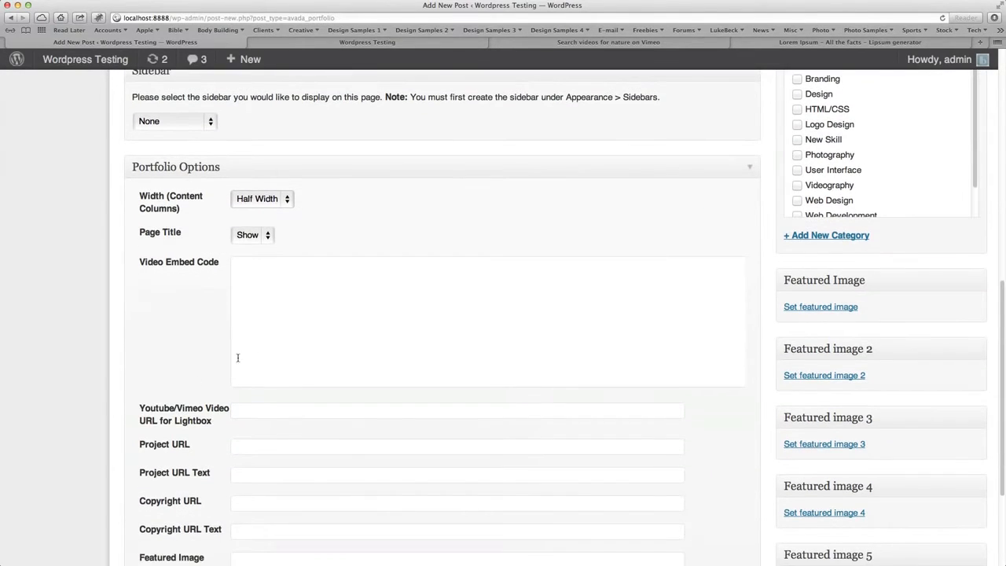
scroll(168, 353, "down", 3)
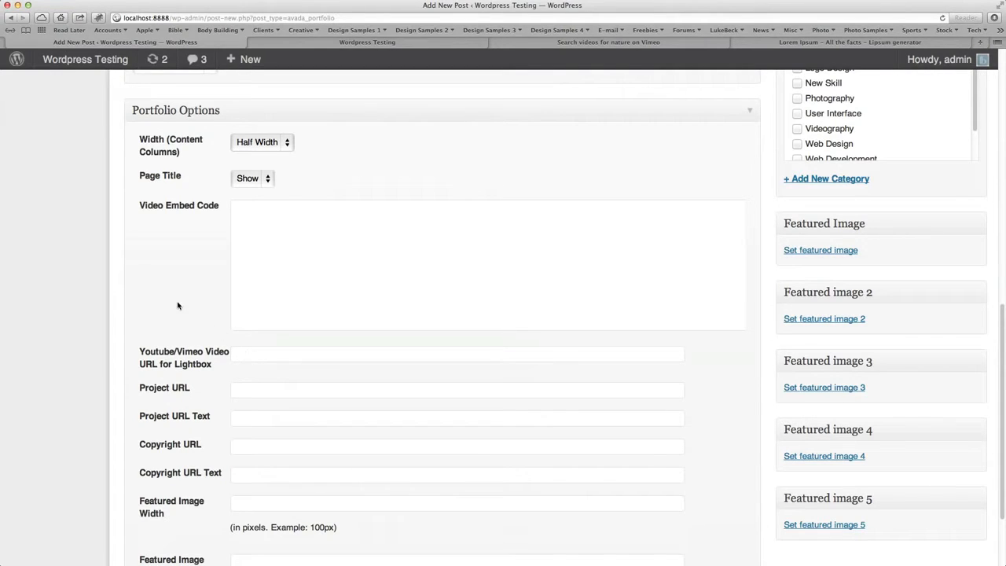
scroll(176, 305, "down", 3)
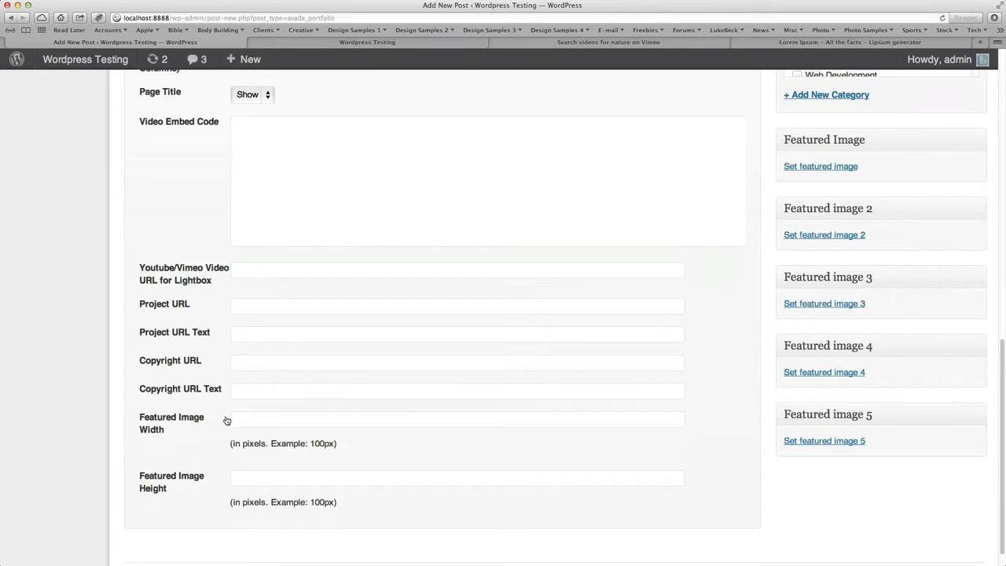
left_click(256, 307)
type("h")
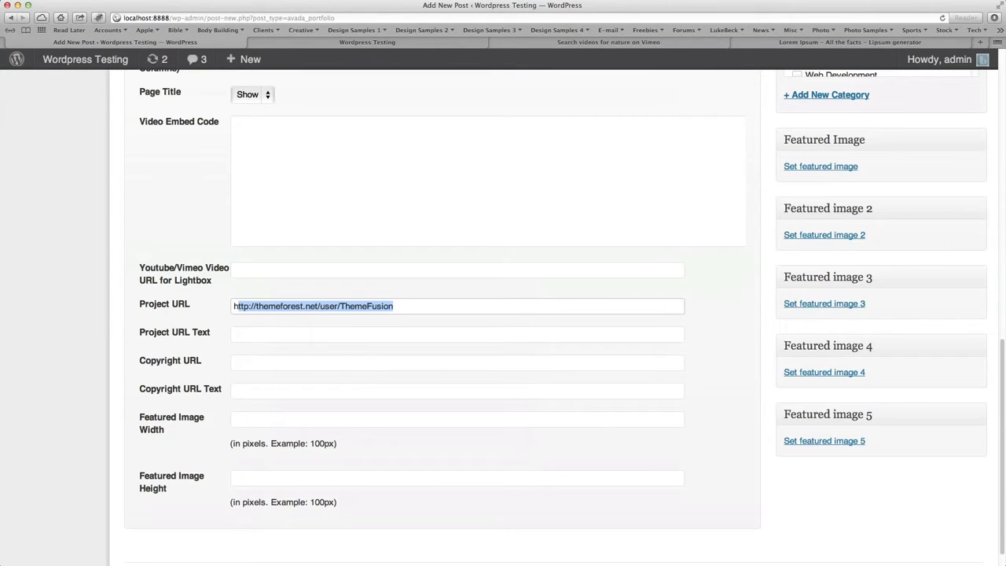
key("Tab")
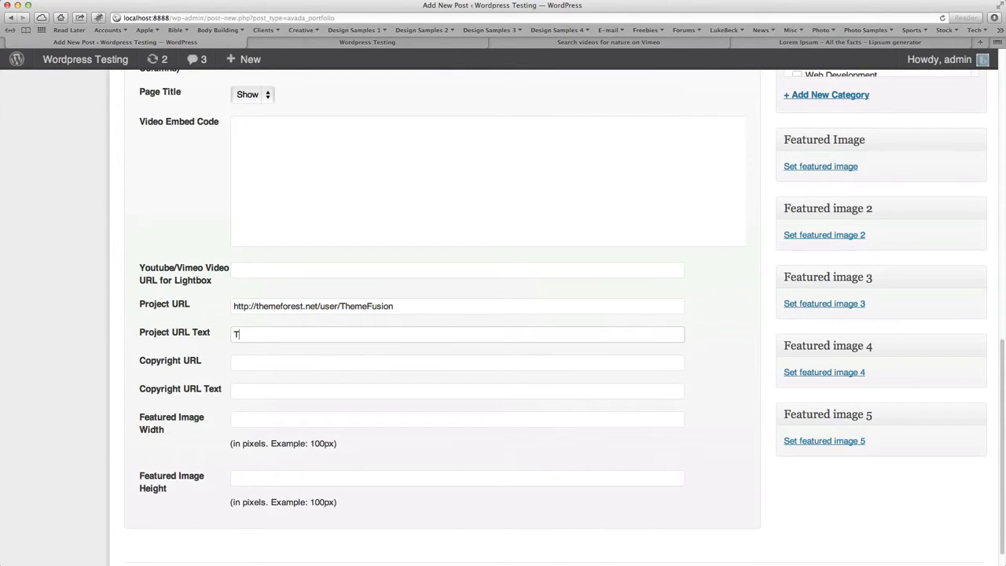
type("T")
key("Tab")
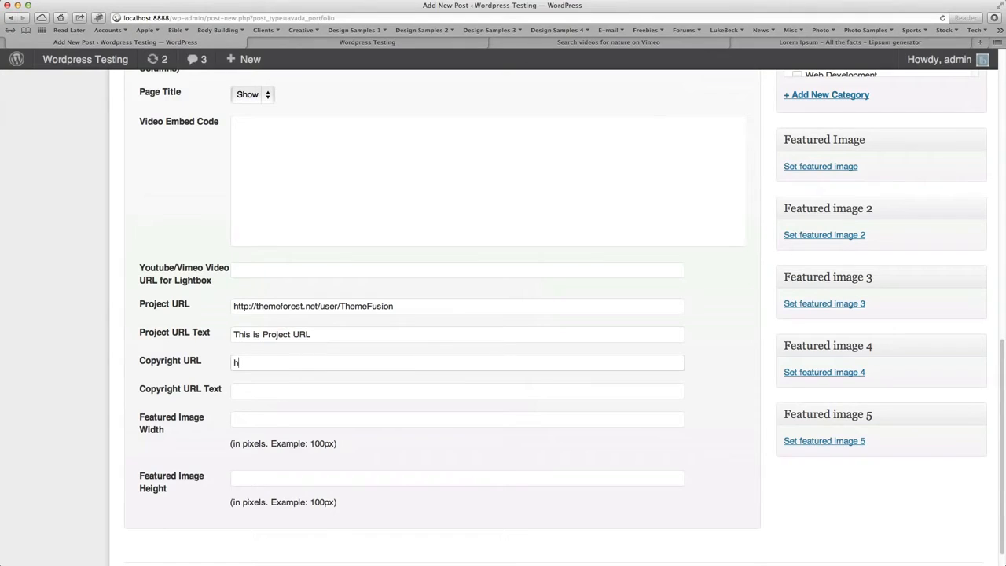
key("Tab")
type("T")
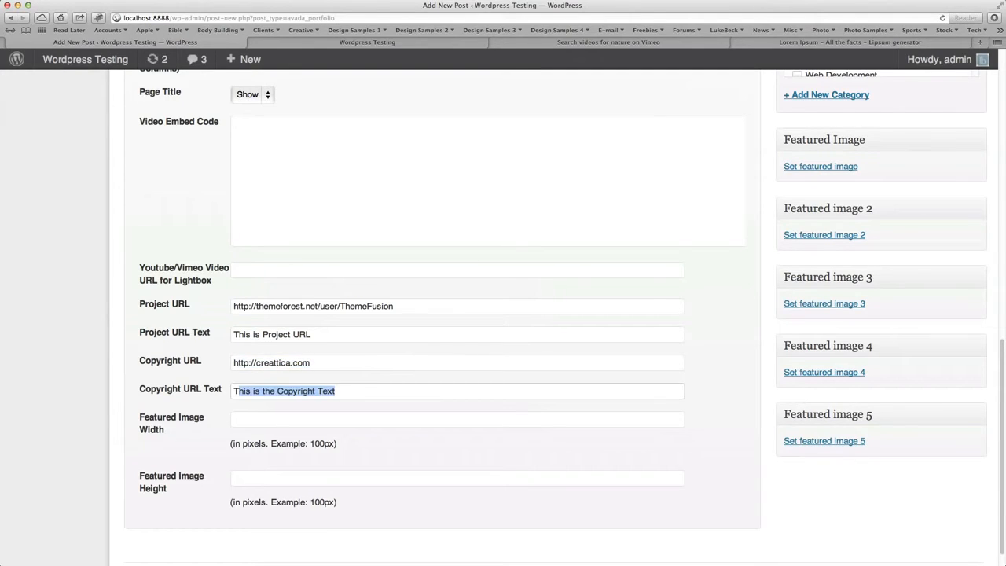
key("BackSpace")
type("h")
key("Right")
key("BackSpace")
key("BackSpace")
key("BackSpace")
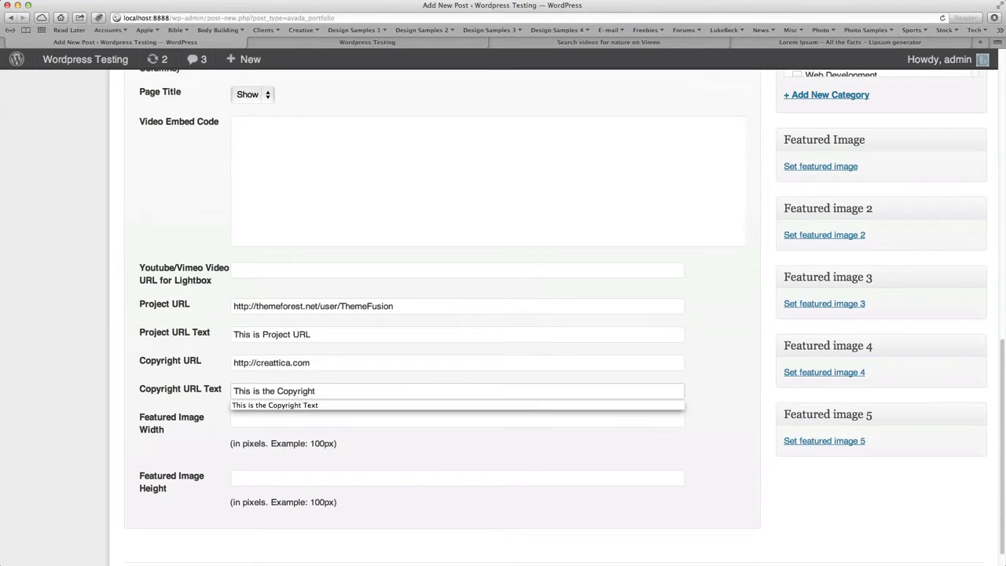
left_click(119, 362)
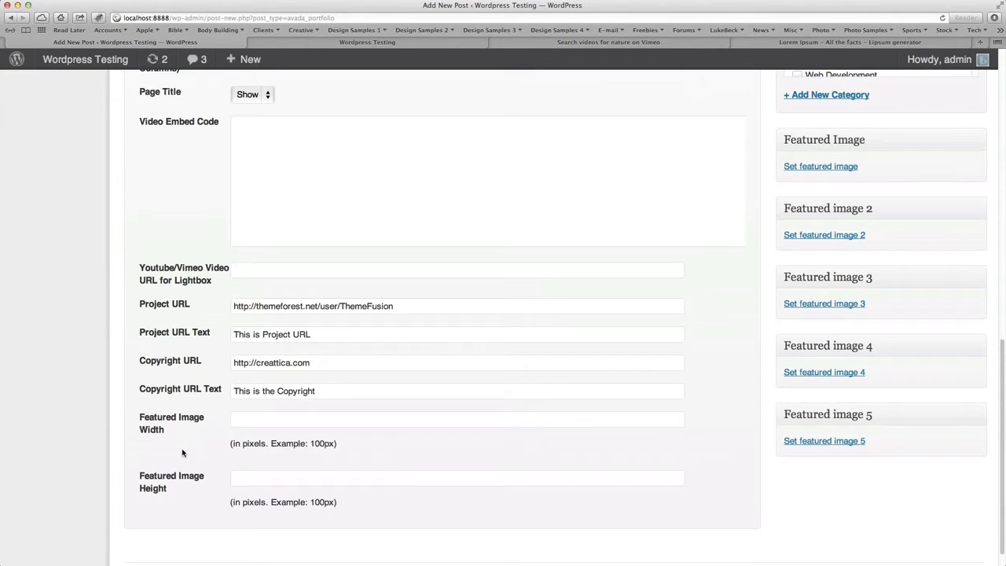
Step: Review the Portfolio Options, including the content column width choices and the featured image width and height fields
scroll(181, 453, "down", 1)
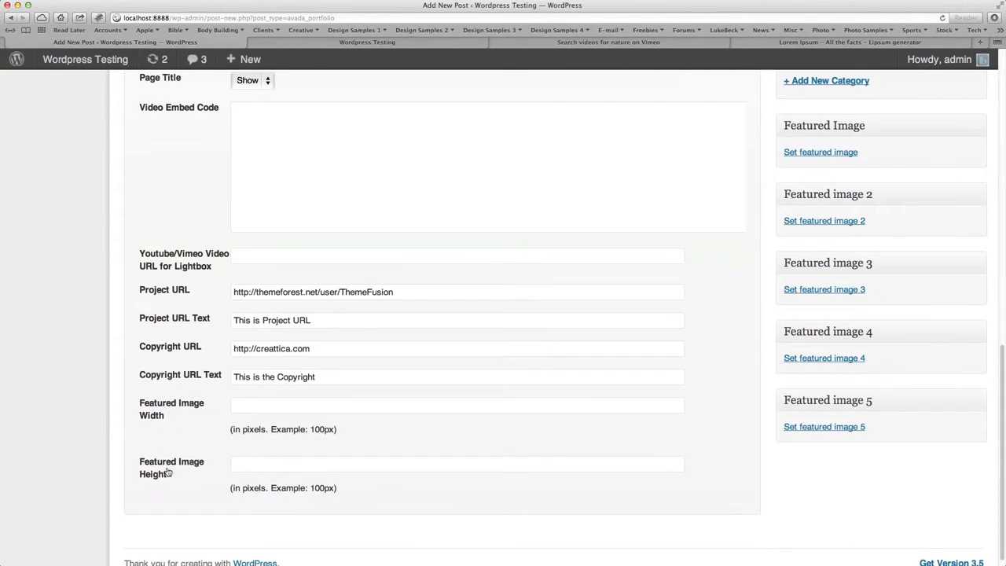
scroll(171, 477, "up", 5)
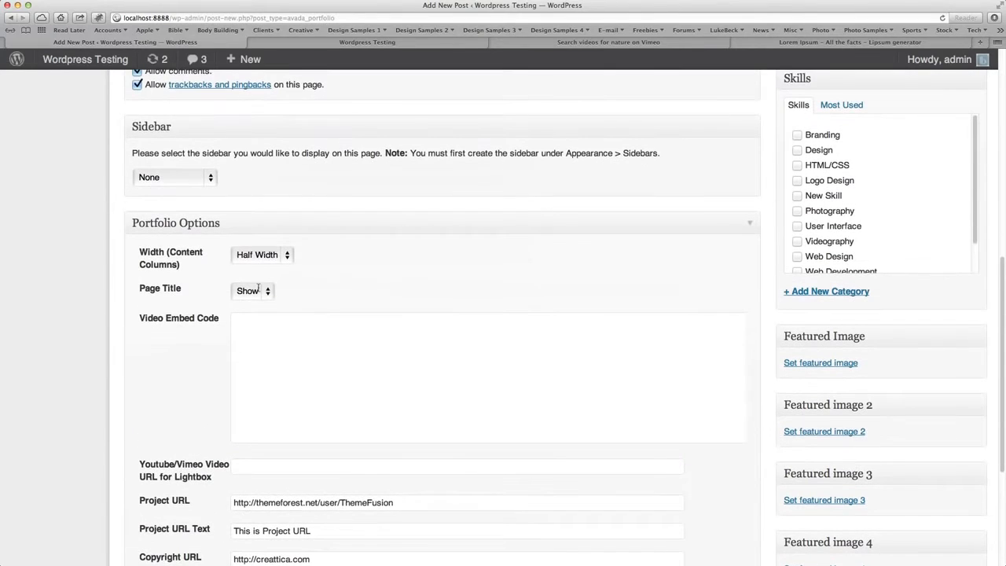
left_click(277, 258)
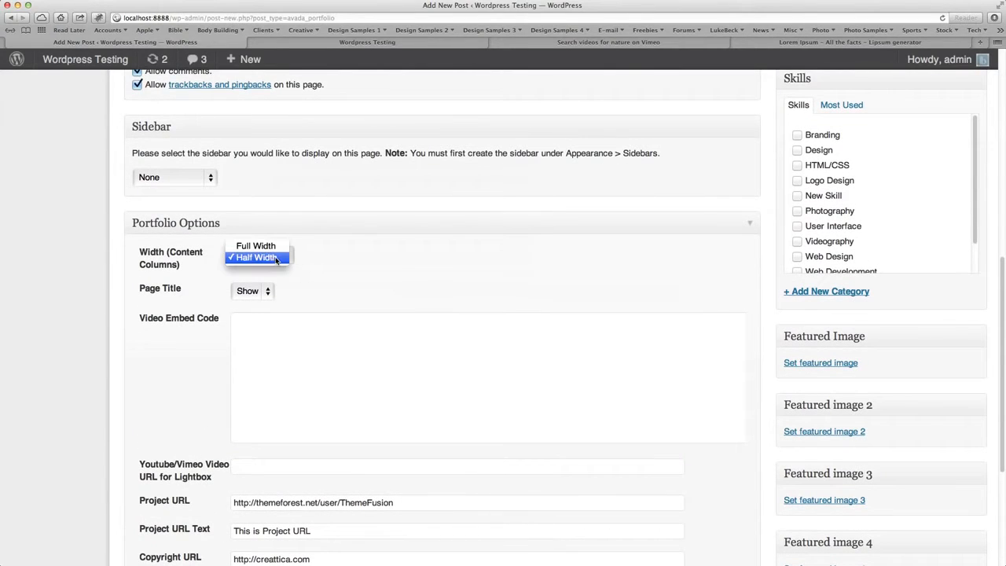
left_click(334, 264)
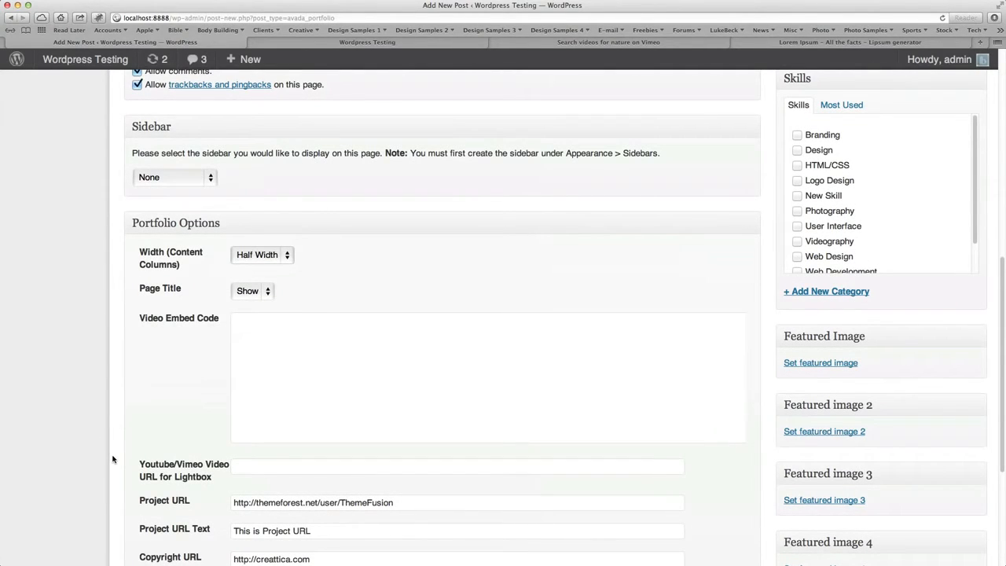
scroll(114, 459, "down", 2)
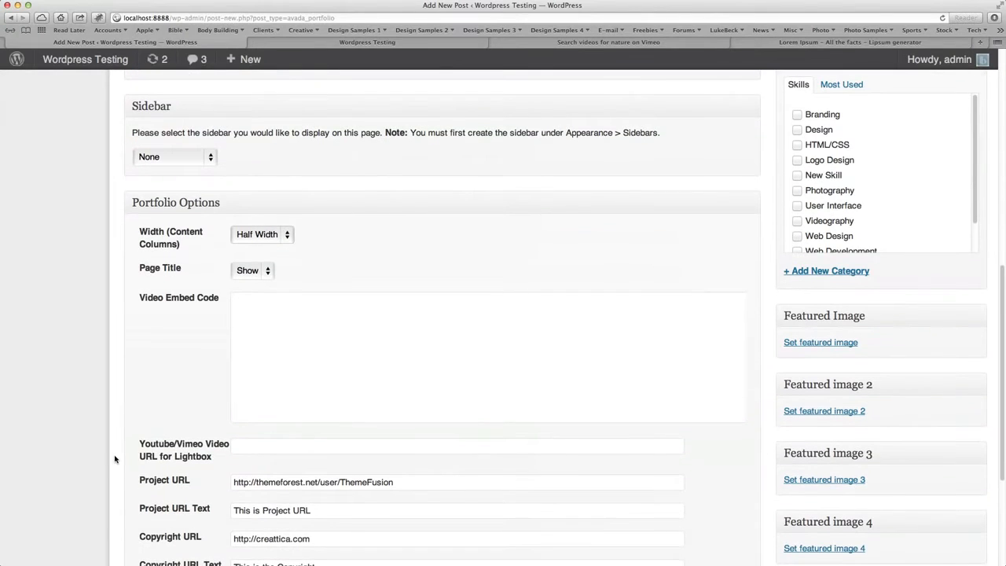
scroll(114, 460, "down", 1)
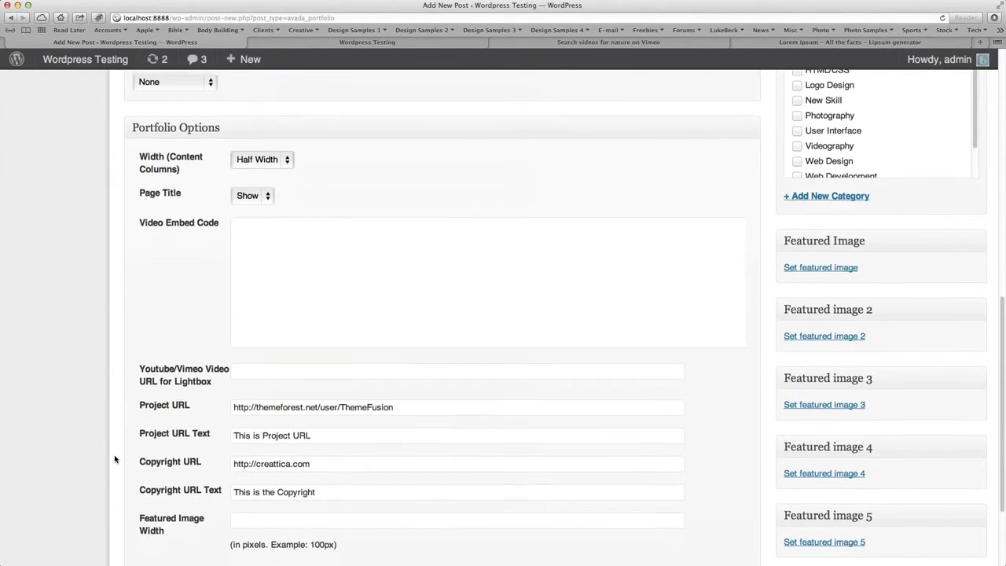
scroll(115, 460, "down", 2)
scroll(114, 459, "down", 2)
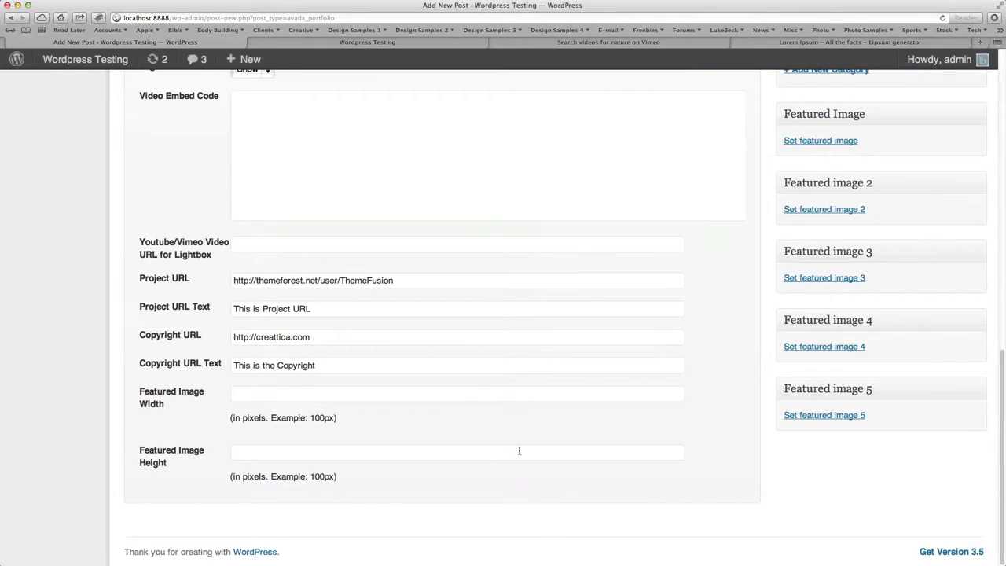
scroll(693, 459, "up", 5)
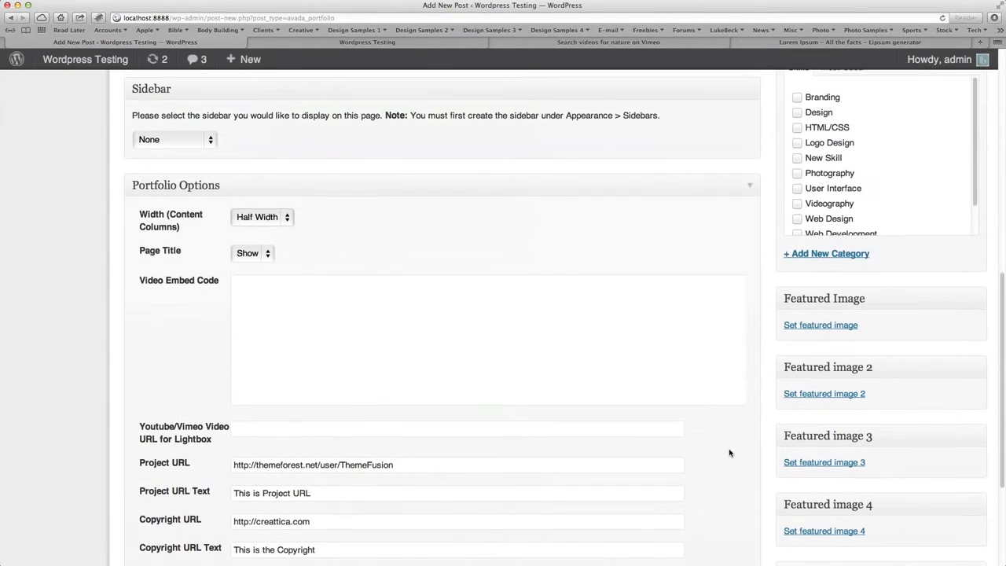
Step: Add a new portfolio category named "Category 5" and also assign the post to Category 1 and Category 2
scroll(746, 456, "up", 10)
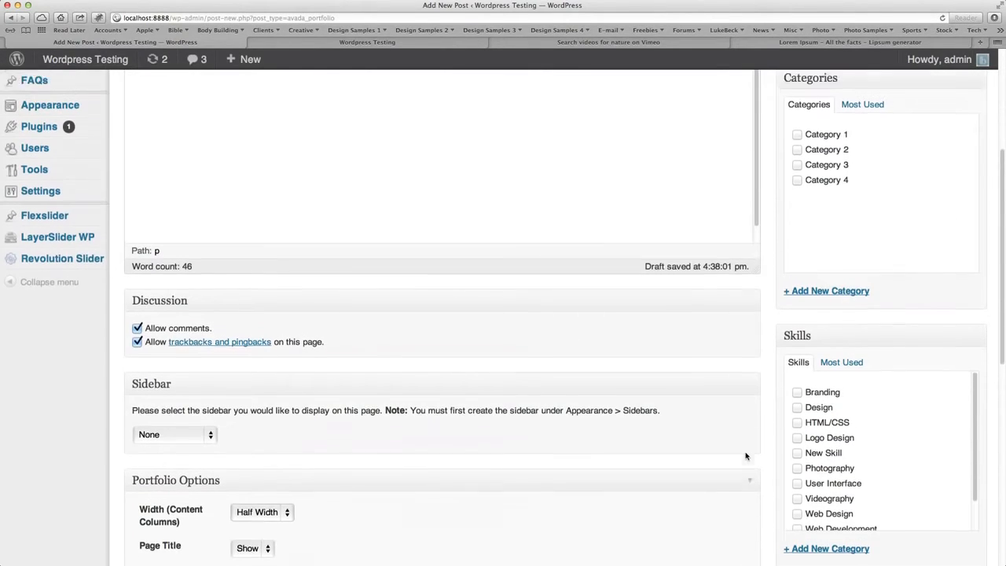
scroll(747, 456, "up", 3)
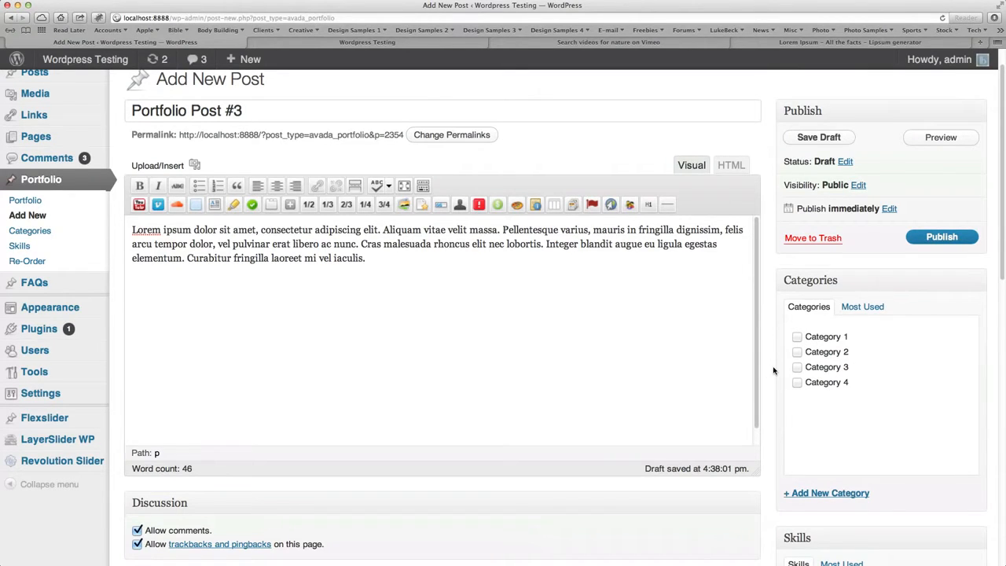
scroll(774, 371, "down", 1)
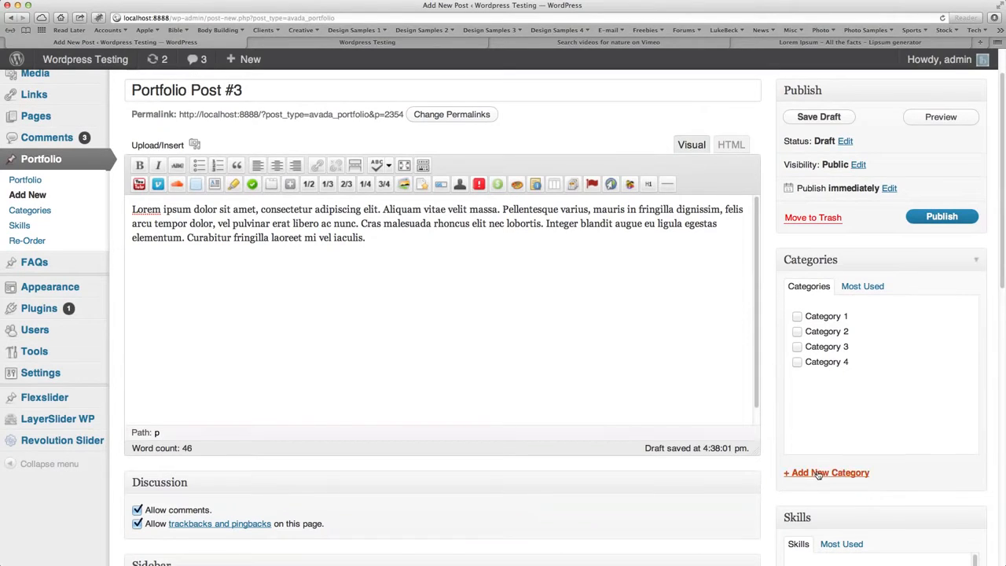
left_click(819, 474)
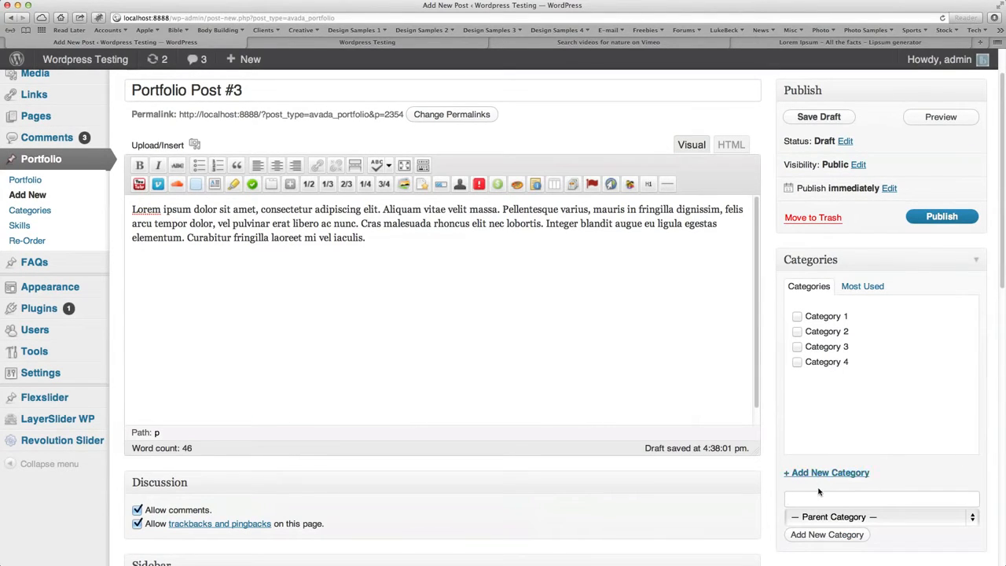
type("Categpory 5")
left_click(829, 535)
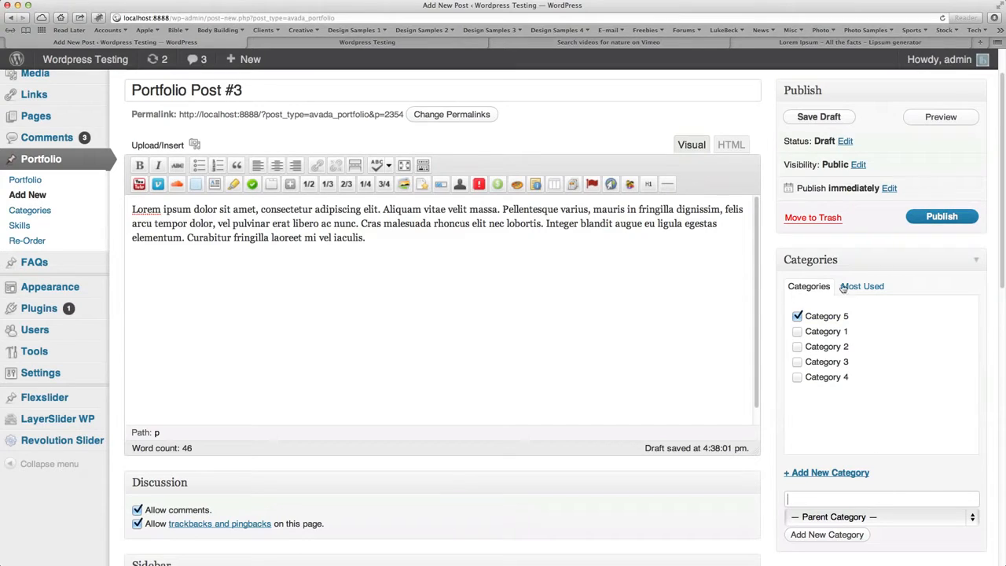
left_click(797, 333)
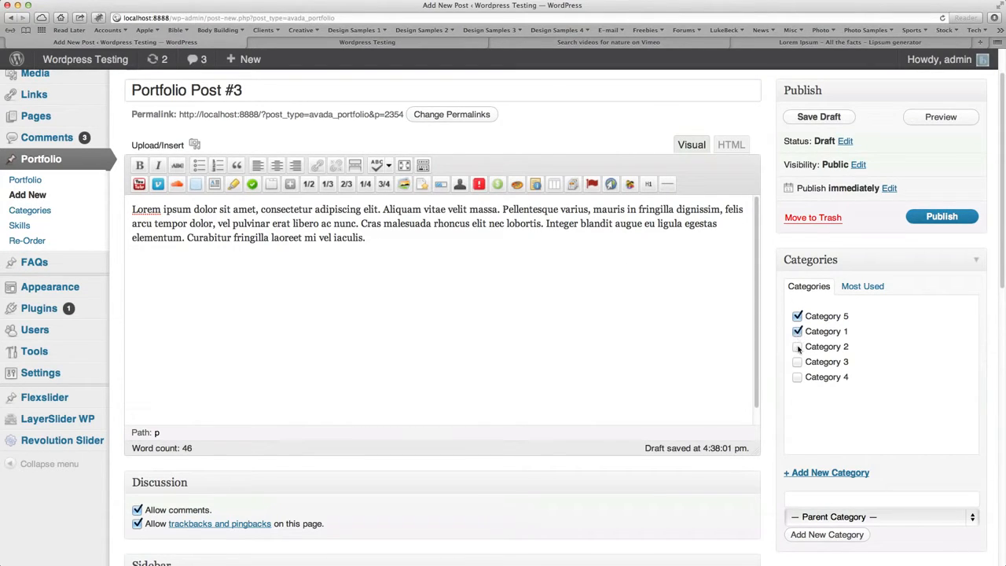
left_click(798, 348)
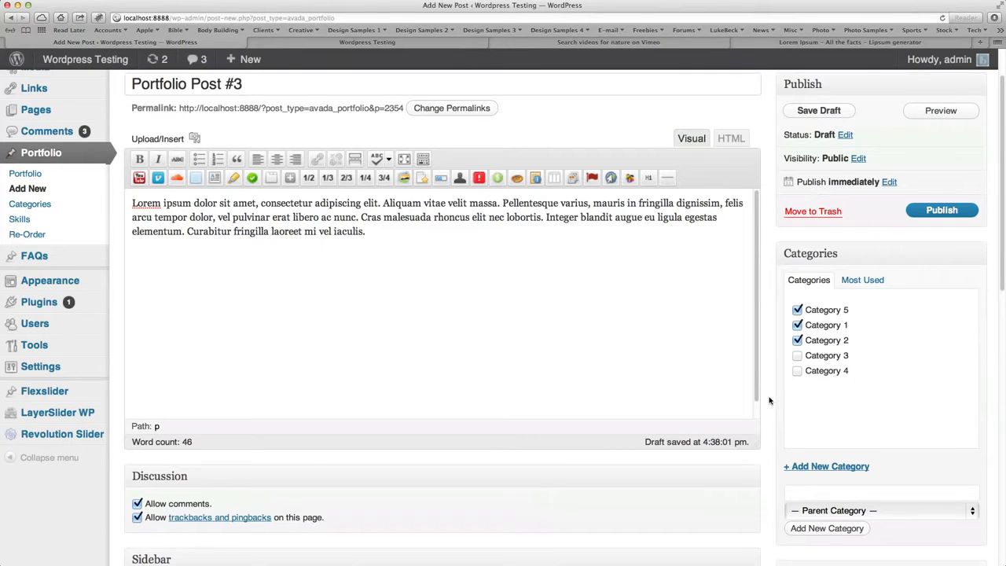
Step: Assign the Logo Design and HTML/CSS skills to the portfolio post
scroll(775, 403, "down", 6)
scroll(776, 403, "down", 2)
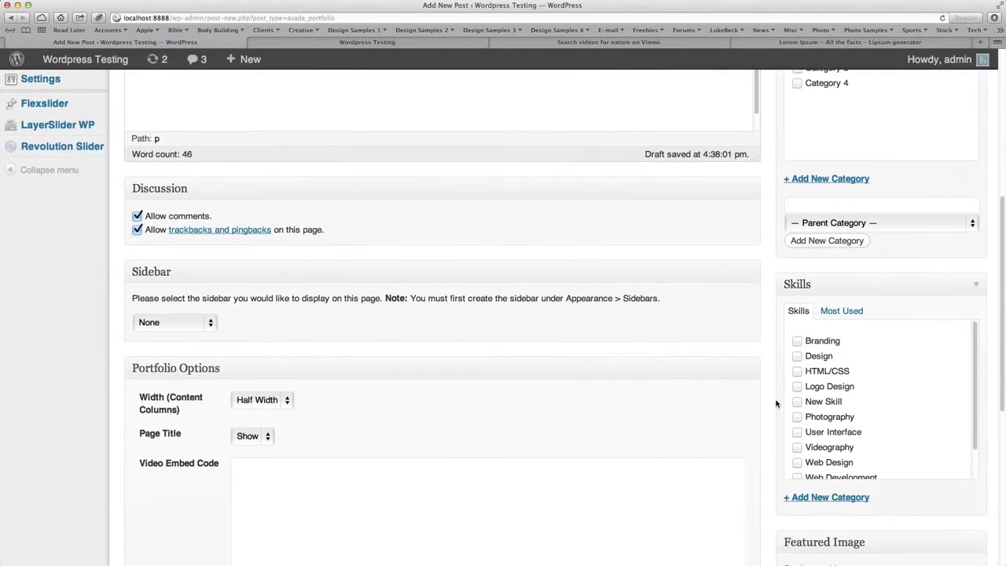
scroll(950, 390, "down", 1)
scroll(951, 390, "down", 1)
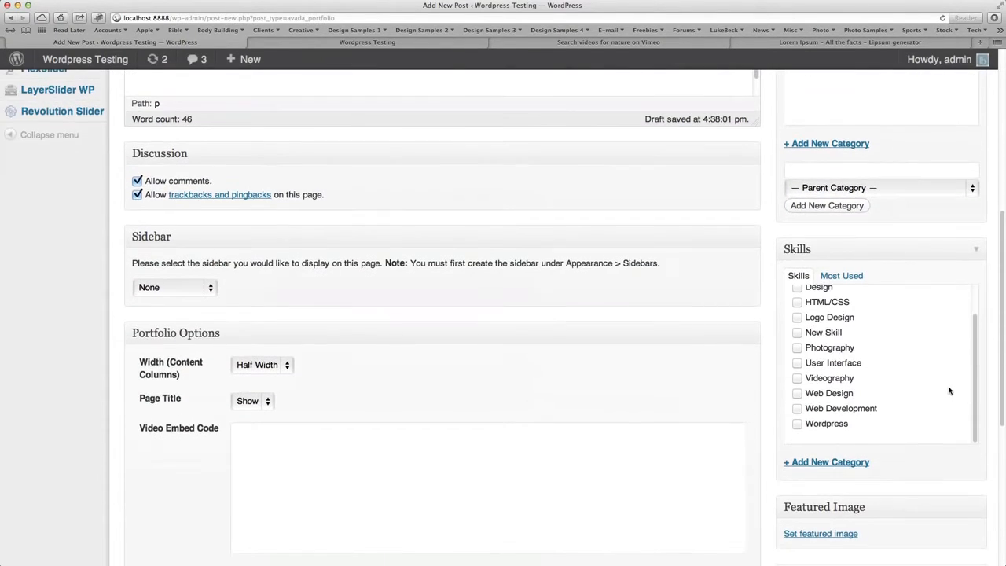
scroll(941, 394, "up", 3)
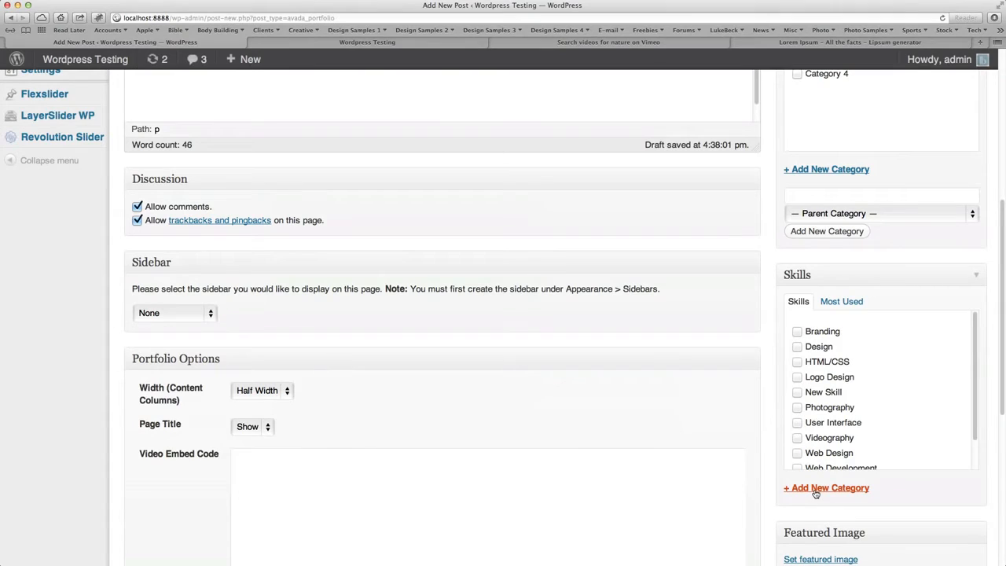
left_click(798, 377)
left_click(798, 361)
Step: Set the port_slide_2 image from the media library as the portfolio post's main featured image
scroll(770, 511, "down", 5)
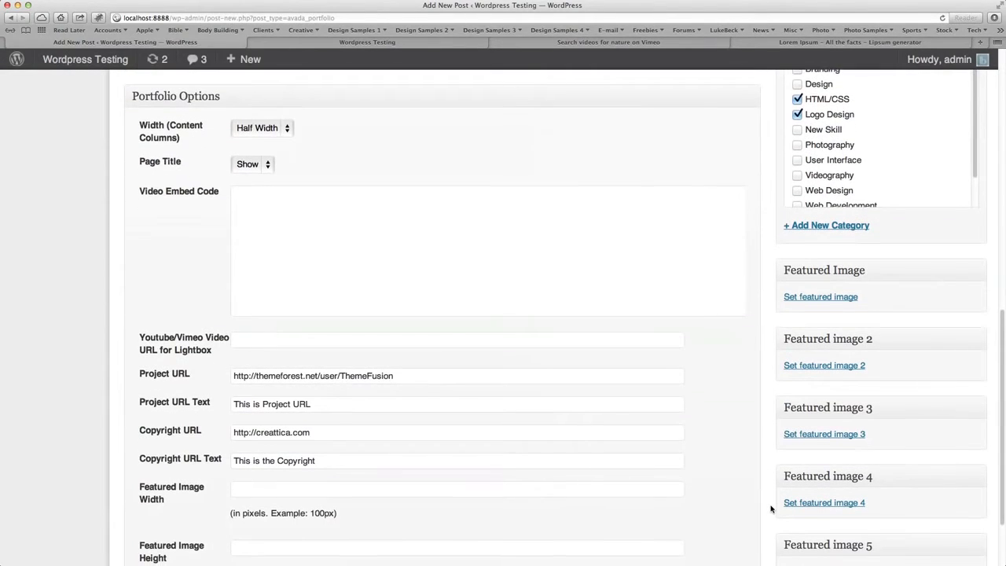
scroll(769, 509, "down", 1)
scroll(770, 510, "up", 2)
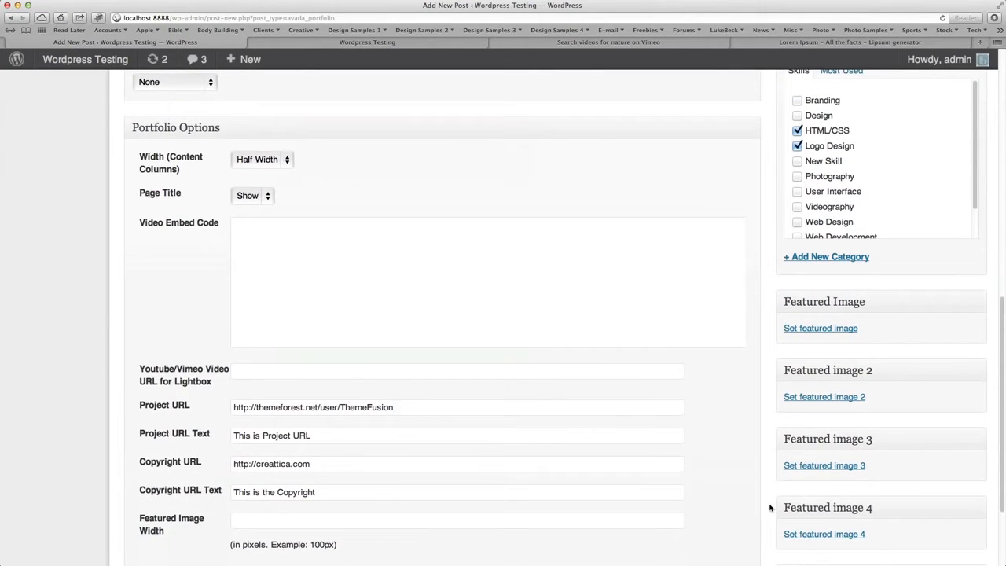
scroll(771, 507, "down", 2)
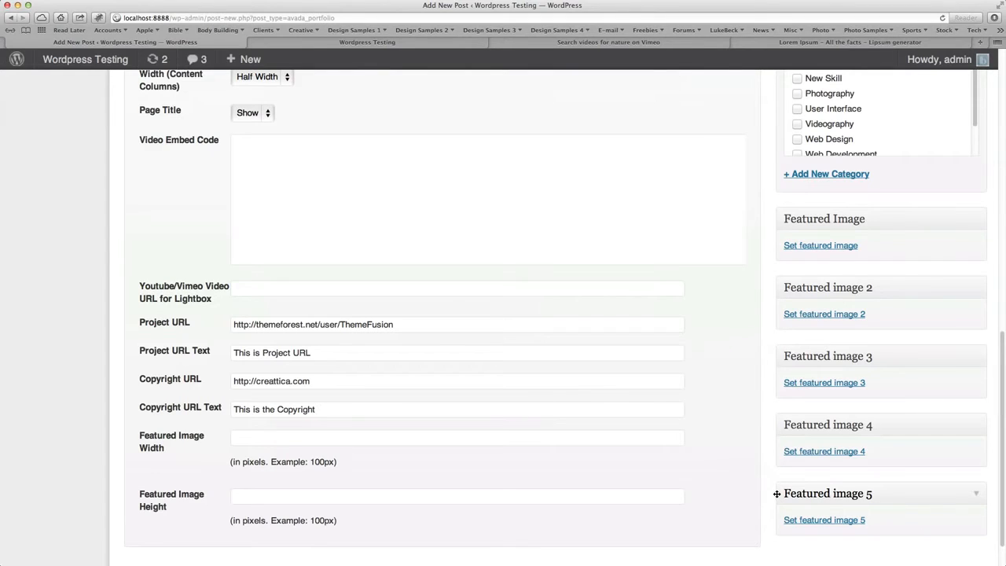
scroll(776, 495, "up", 1)
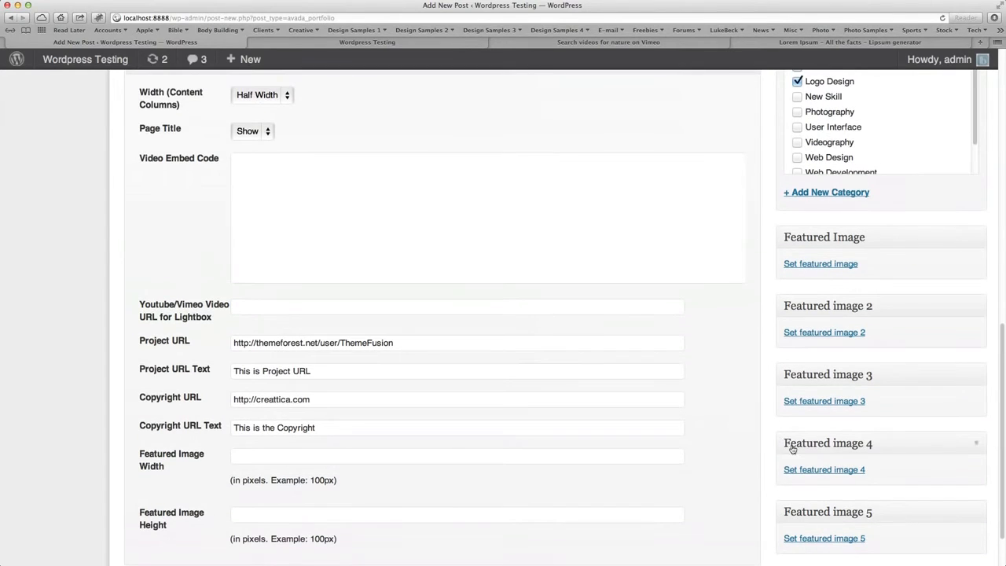
scroll(771, 458, "up", 1)
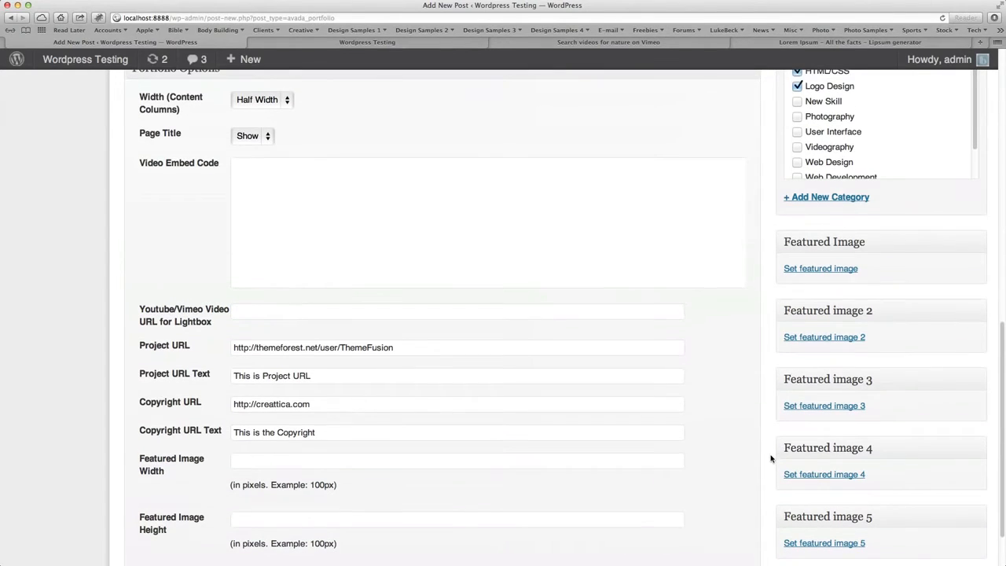
scroll(771, 459, "up", 1)
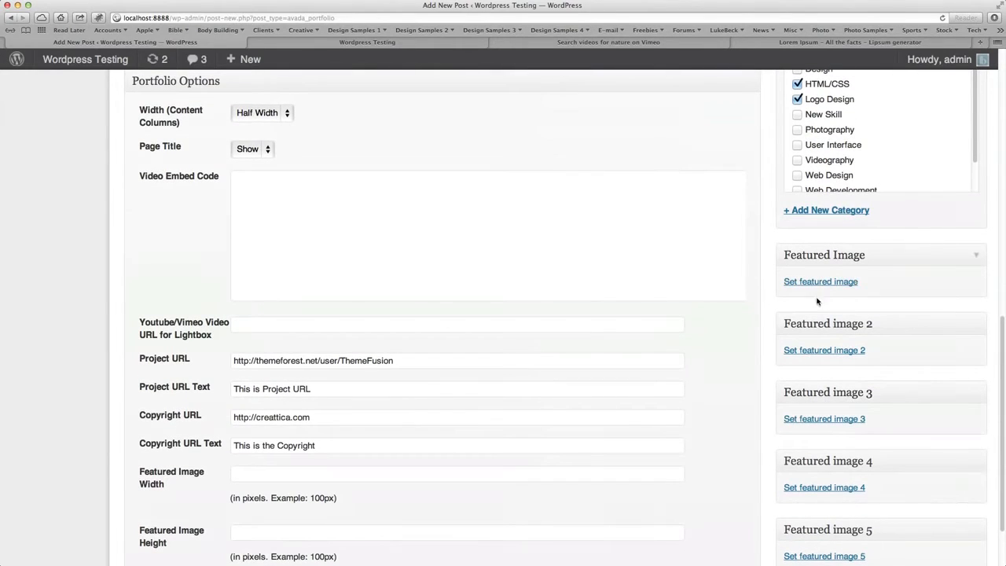
left_click(819, 283)
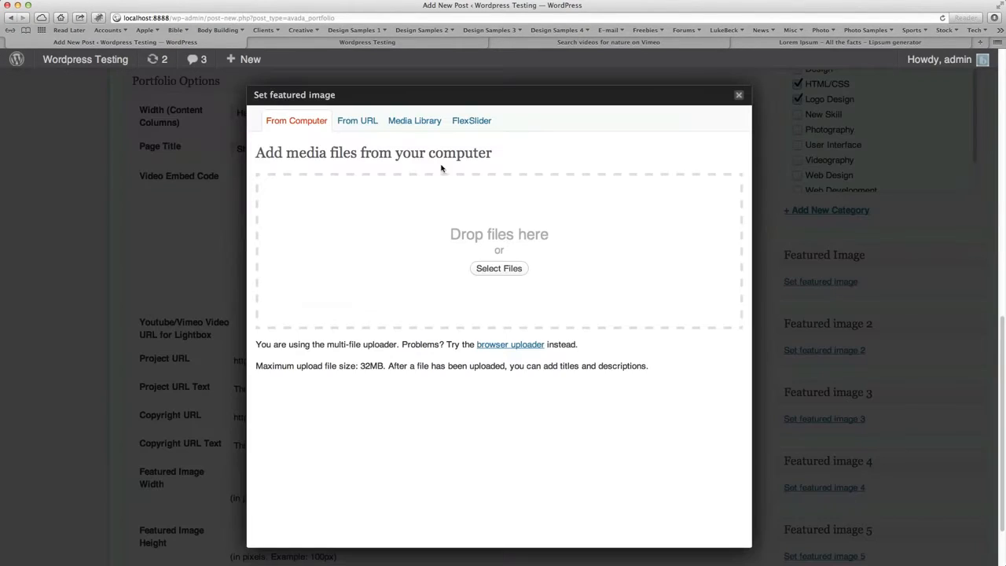
left_click(421, 123)
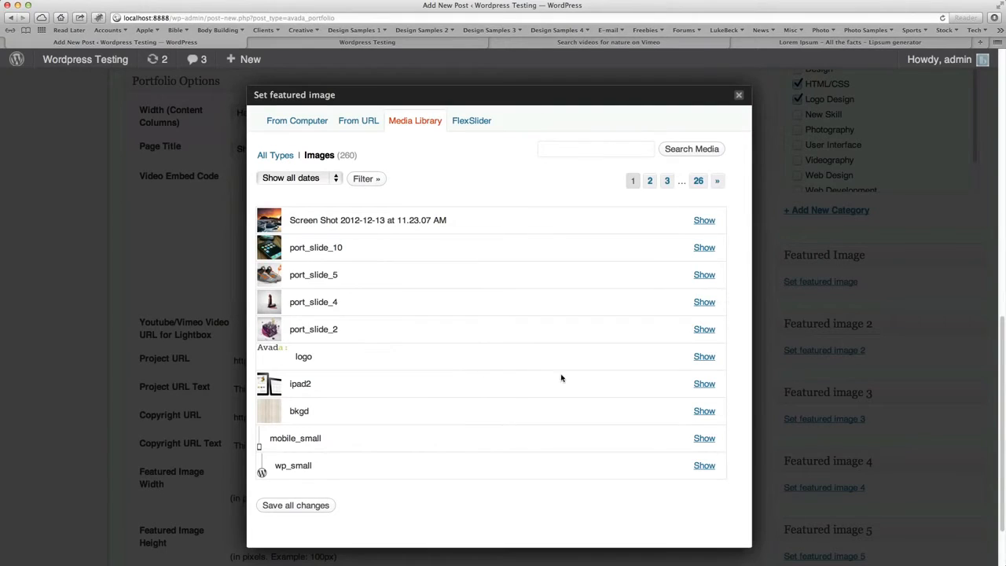
left_click(704, 330)
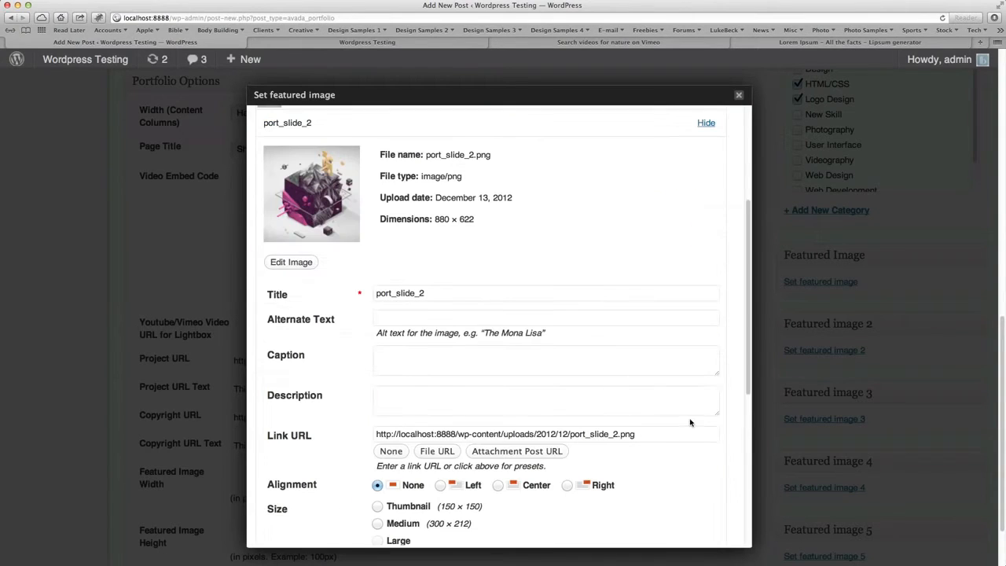
scroll(677, 431, "down", 6)
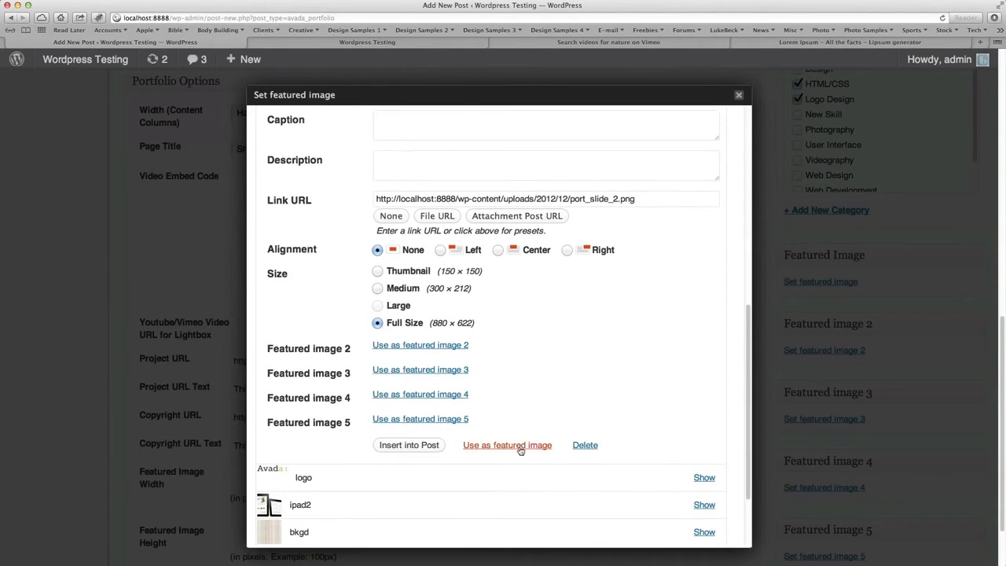
left_click(511, 446)
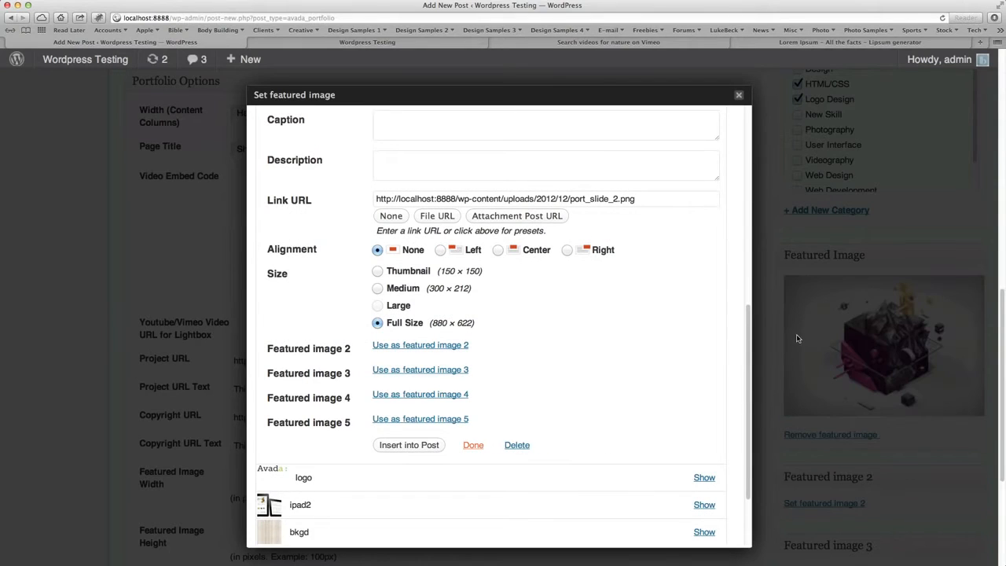
left_click(775, 350)
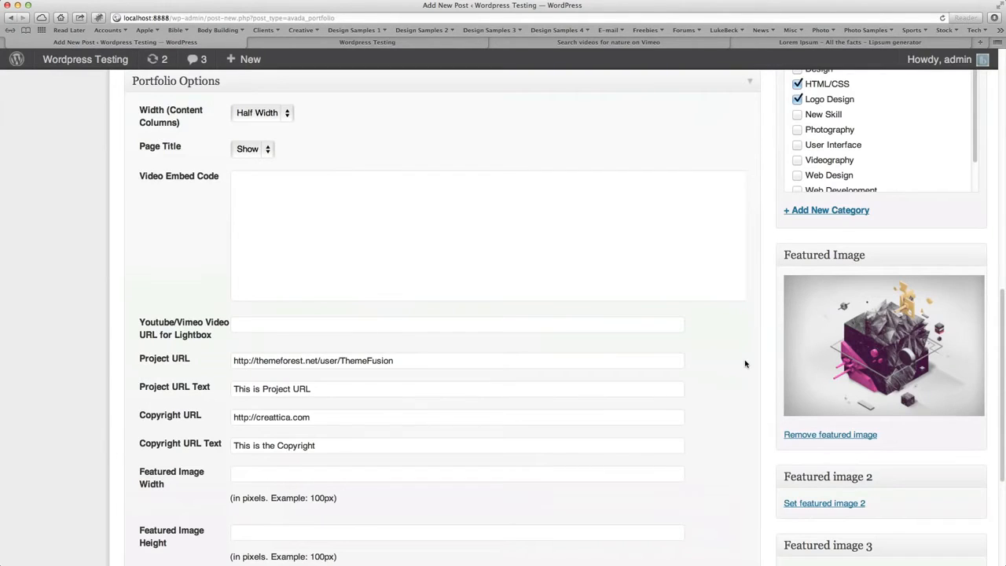
Step: Check the post's settings, publish the portfolio post and open the list of portfolio posts
scroll(746, 364, "down", 5)
scroll(748, 362, "up", 4)
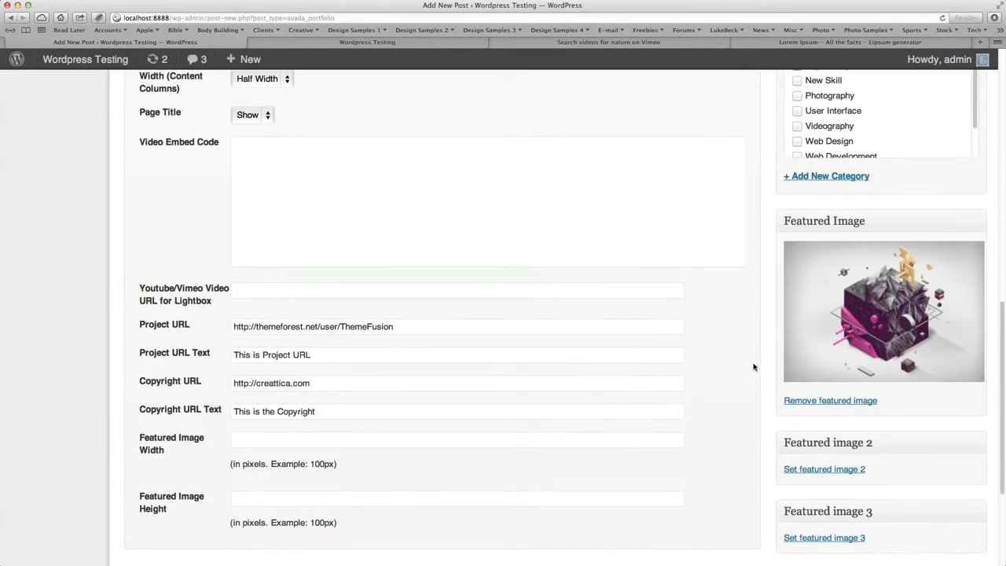
scroll(753, 368, "up", 4)
scroll(763, 304, "up", 6)
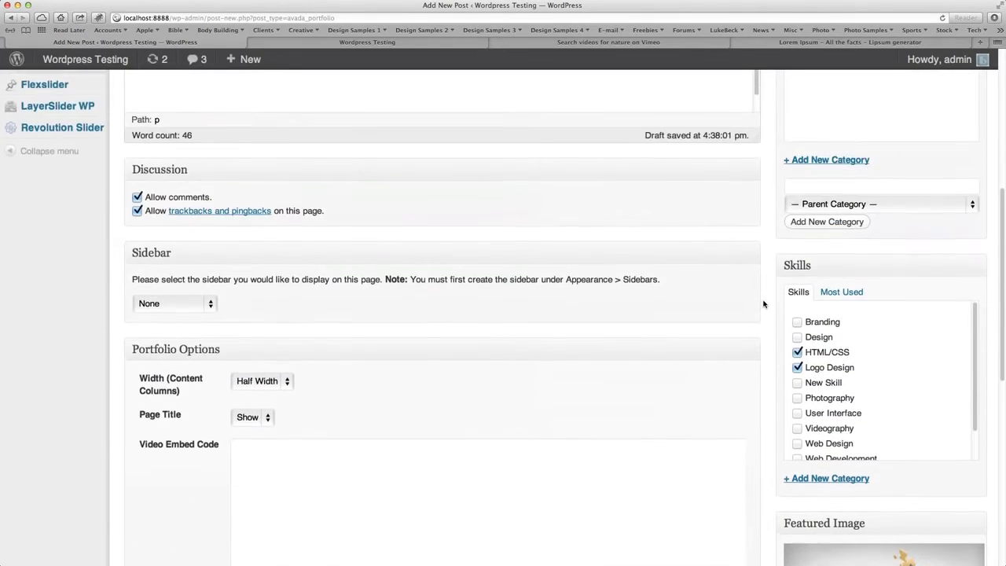
scroll(768, 368, "up", 2)
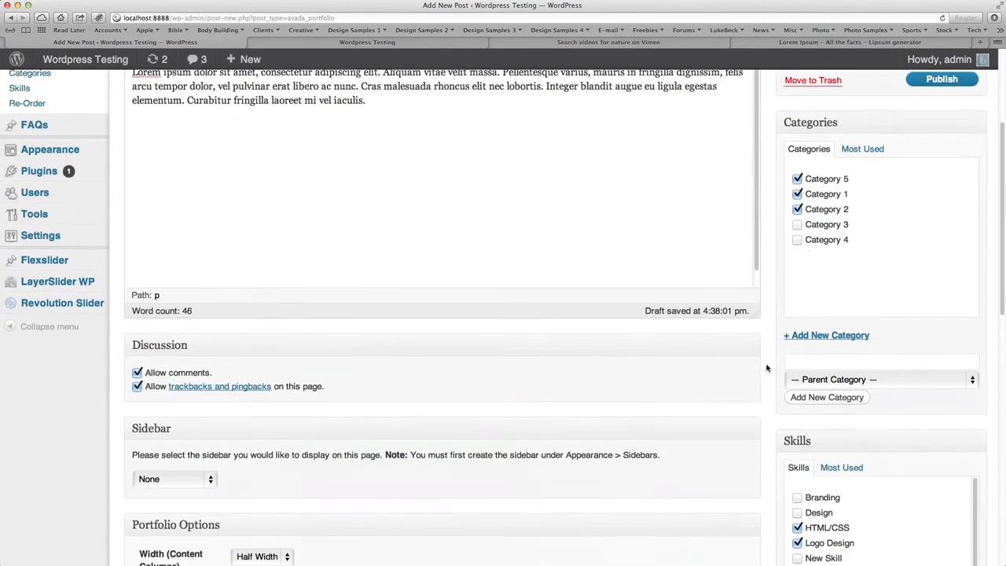
scroll(750, 391, "down", 10)
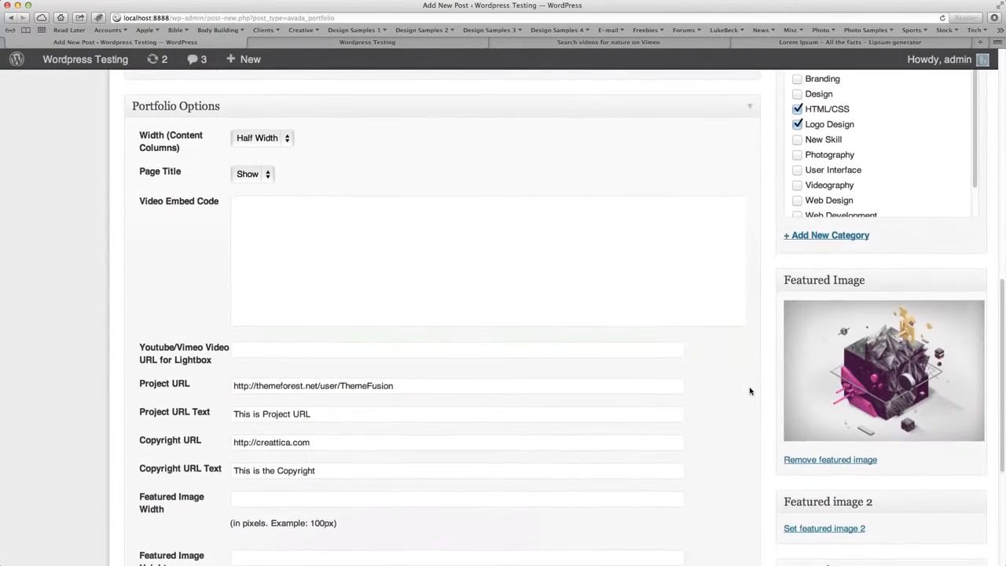
scroll(750, 388, "up", 1)
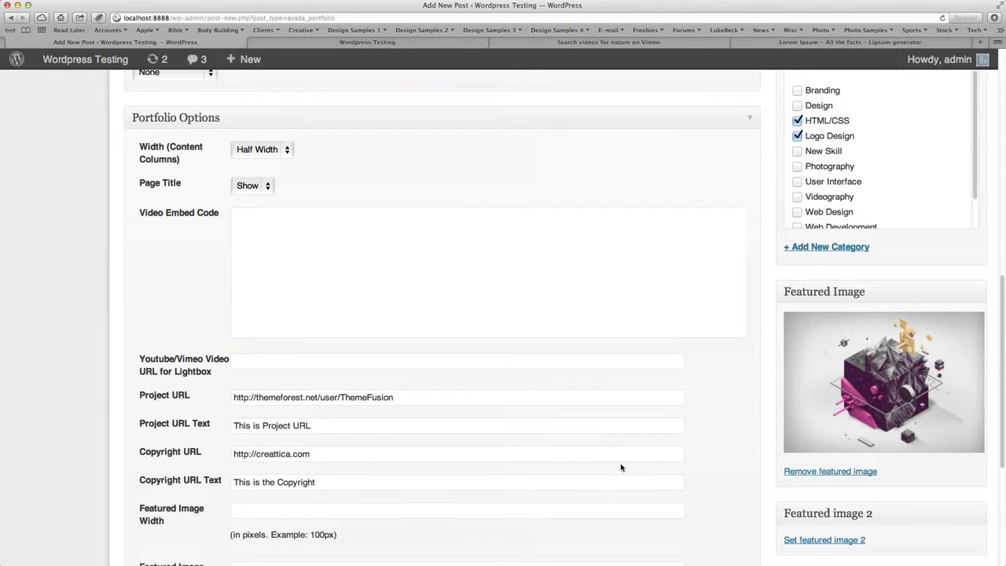
scroll(742, 476, "up", 10)
left_click(931, 197)
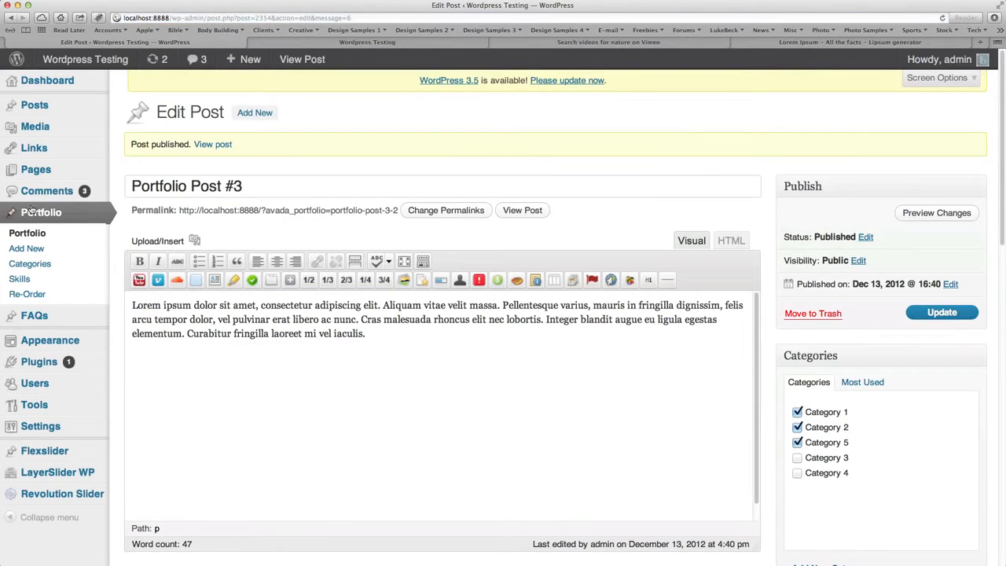
left_click(47, 217)
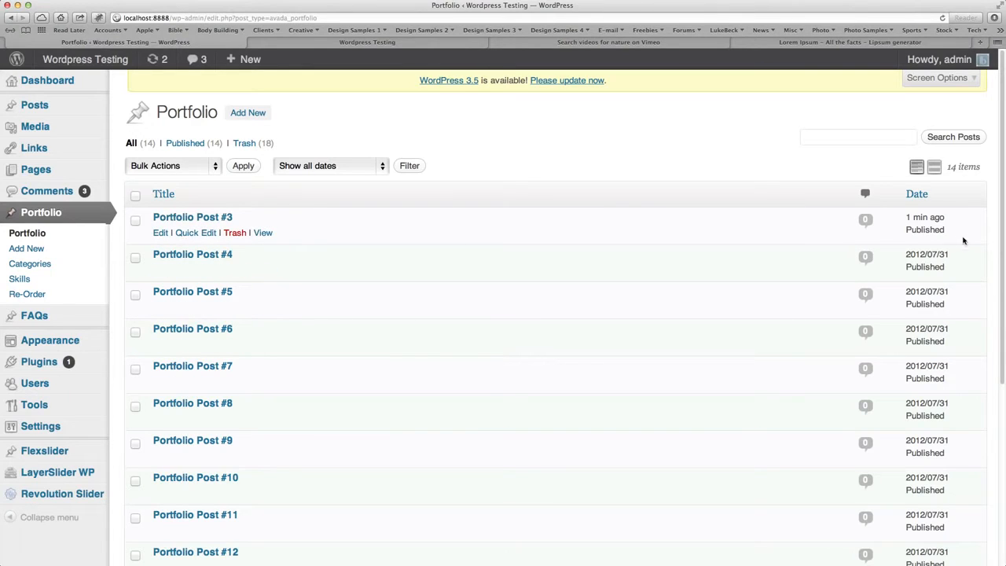
Step: Switch to the live site, reload it and view the Portfolio 1 page
left_click(429, 45)
key("super+r")
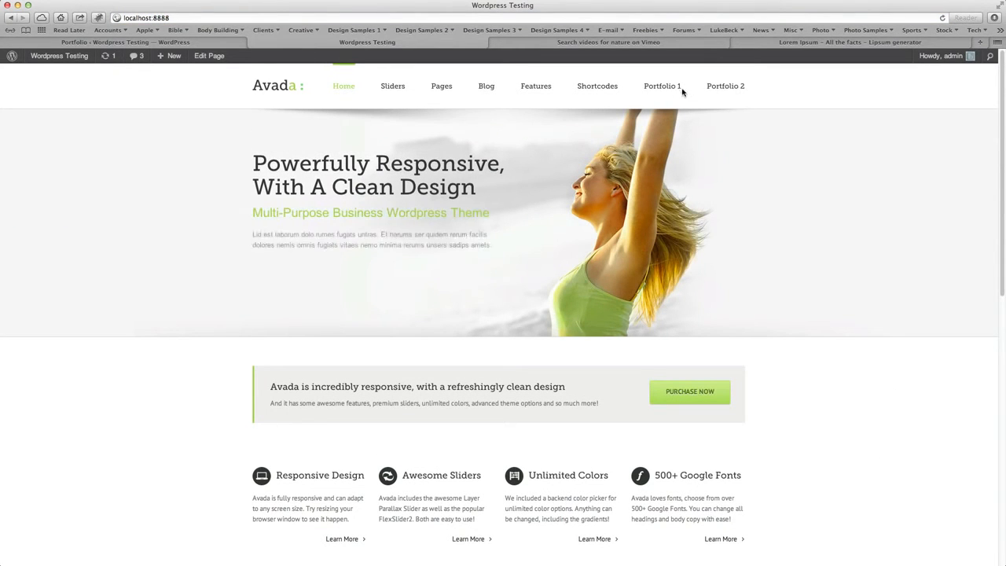
left_click(665, 88)
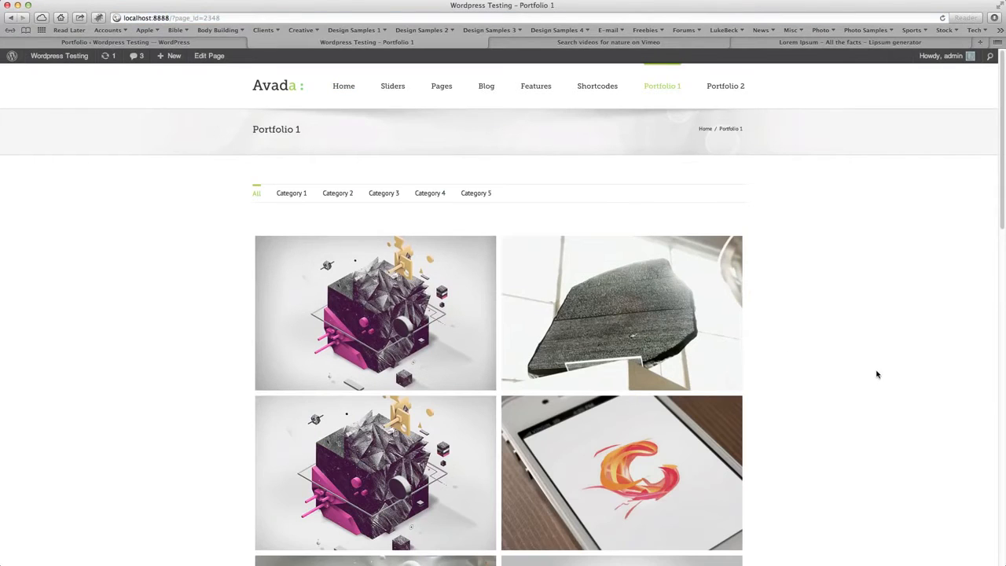
scroll(905, 372, "down", 1)
scroll(916, 377, "down", 1)
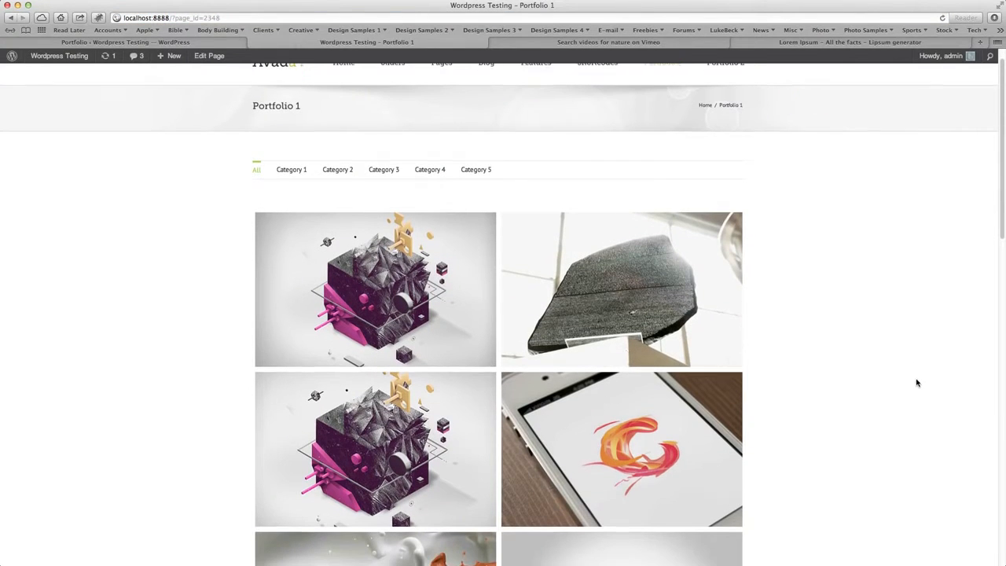
Step: Open Portfolio Post #3 from the portfolio grid and review its image, project description, skills, categories, project URL and copyright
mouse_move(367, 297)
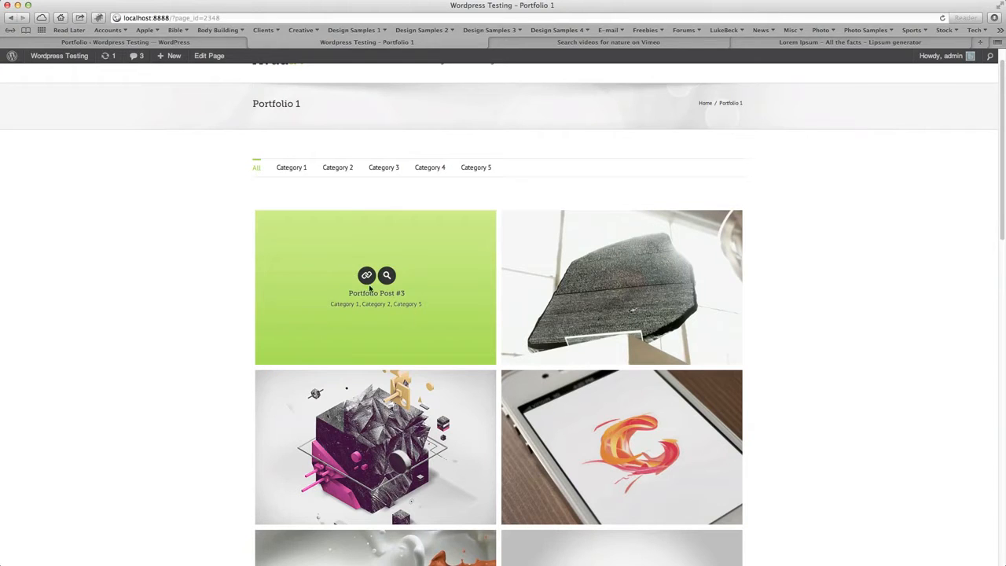
left_click(367, 276)
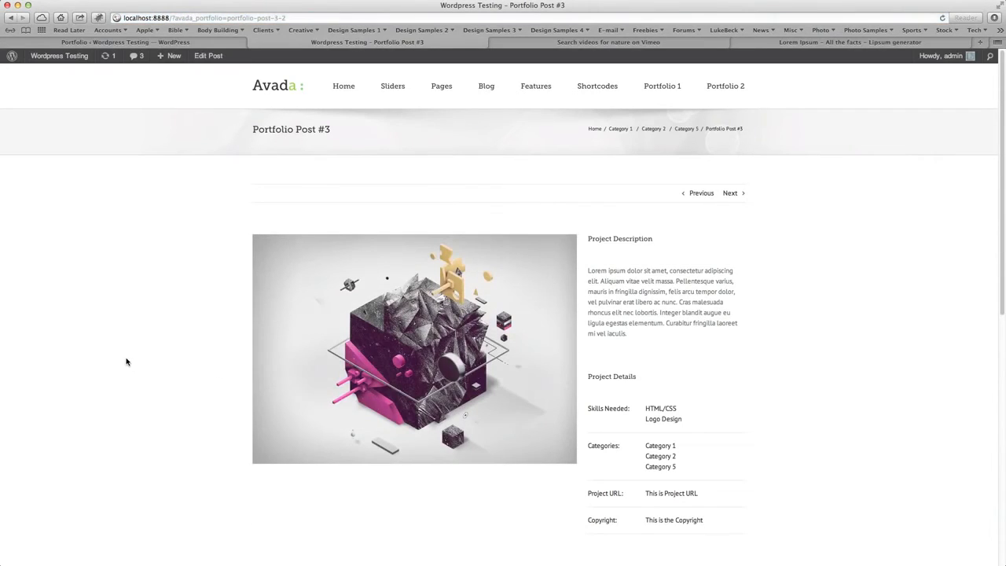
scroll(126, 362, "down", 2)
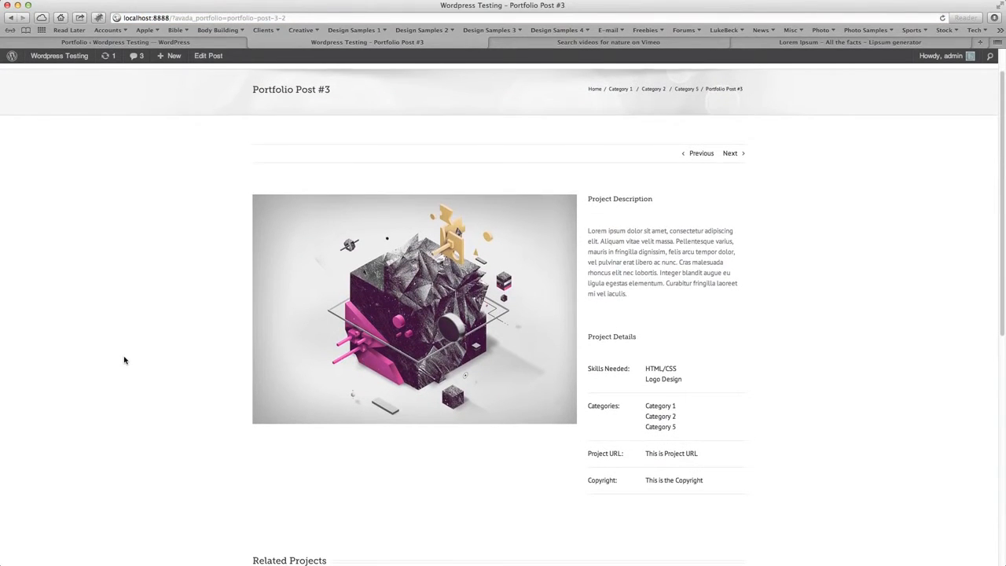
left_click_drag(642, 300, 586, 230)
left_click_drag(718, 322, 592, 236)
scroll(855, 406, "down", 2)
left_click(855, 407)
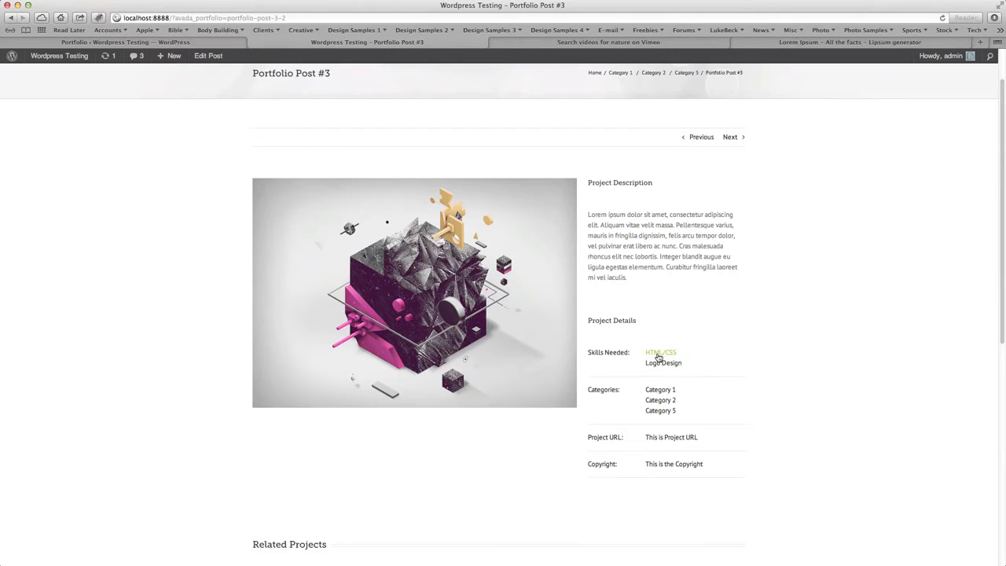
scroll(658, 357, "up", 1)
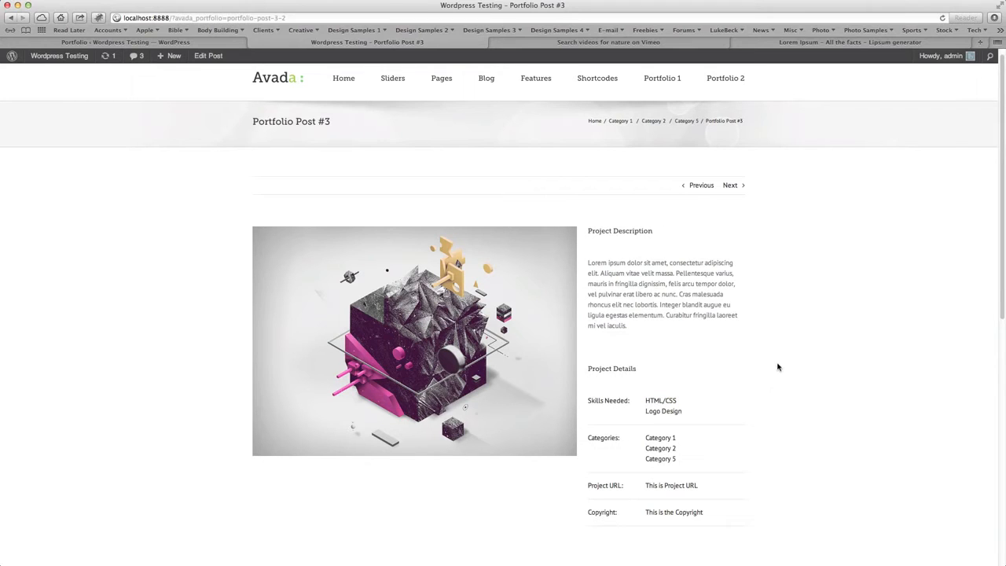
scroll(827, 375, "down", 1)
scroll(827, 375, "up", 2)
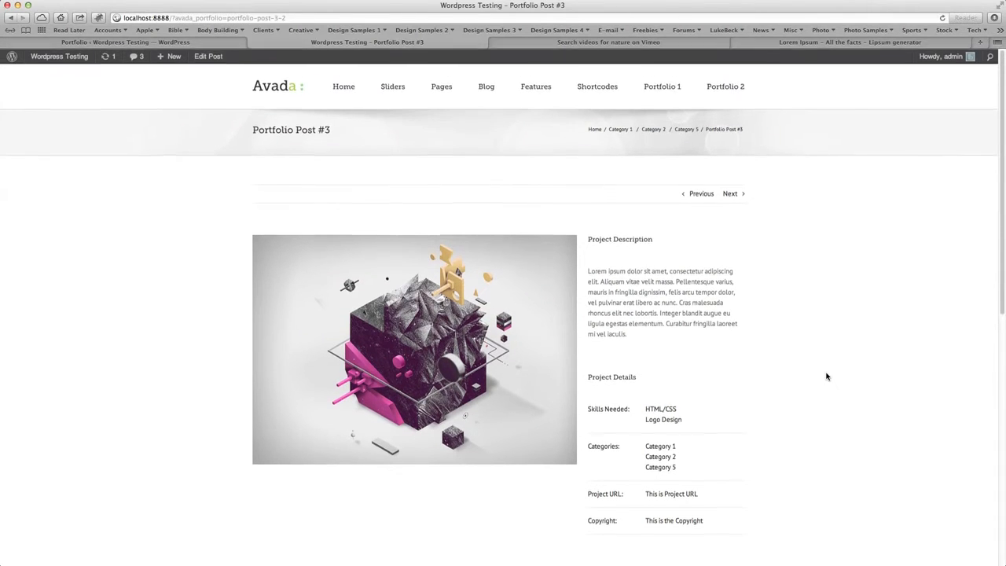
Step: Return to the Portfolio 1 page, preview the Portfolio Post #3 image in the lightbox and close it
left_click(652, 88)
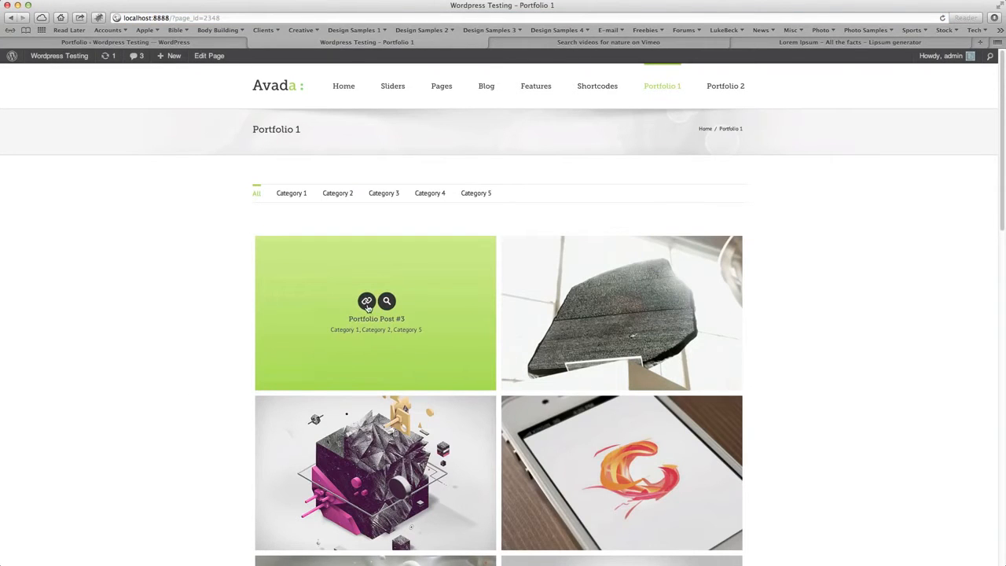
left_click(387, 302)
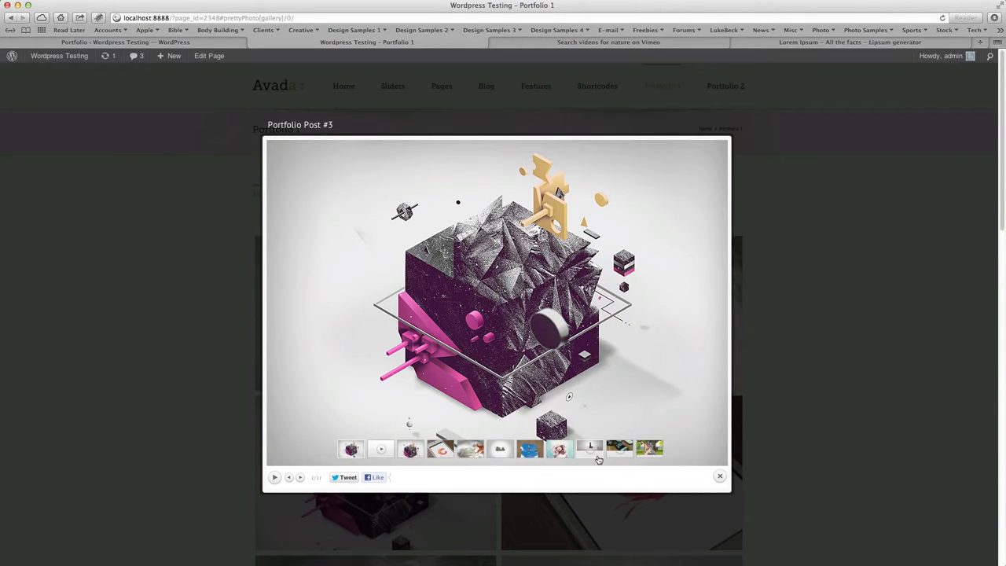
left_click(719, 475)
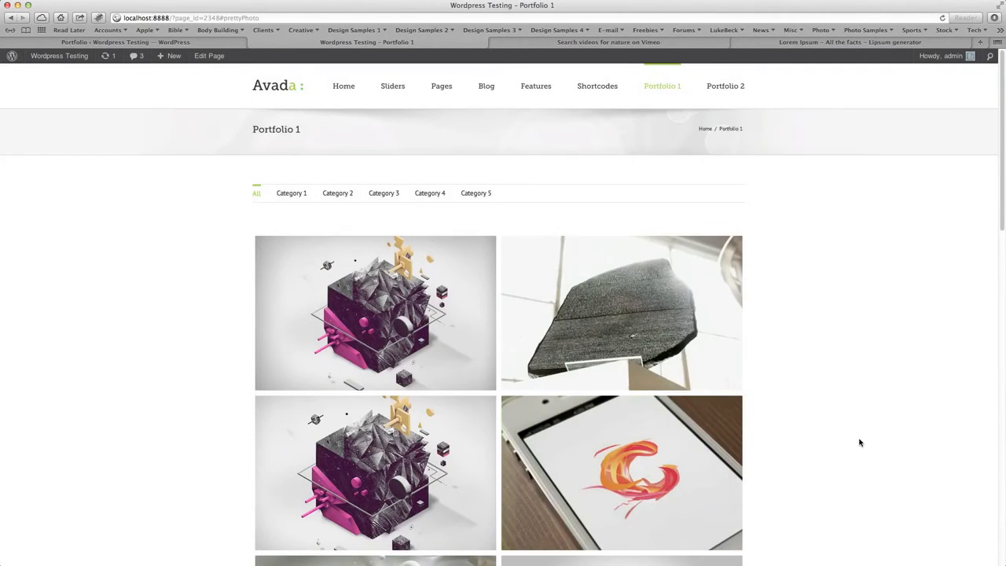
Step: Look through the Portfolio 1 grid and filter its items by Category 1 and by Category 2
scroll(856, 439, "down", 1)
scroll(855, 438, "down", 4)
scroll(855, 438, "down", 5)
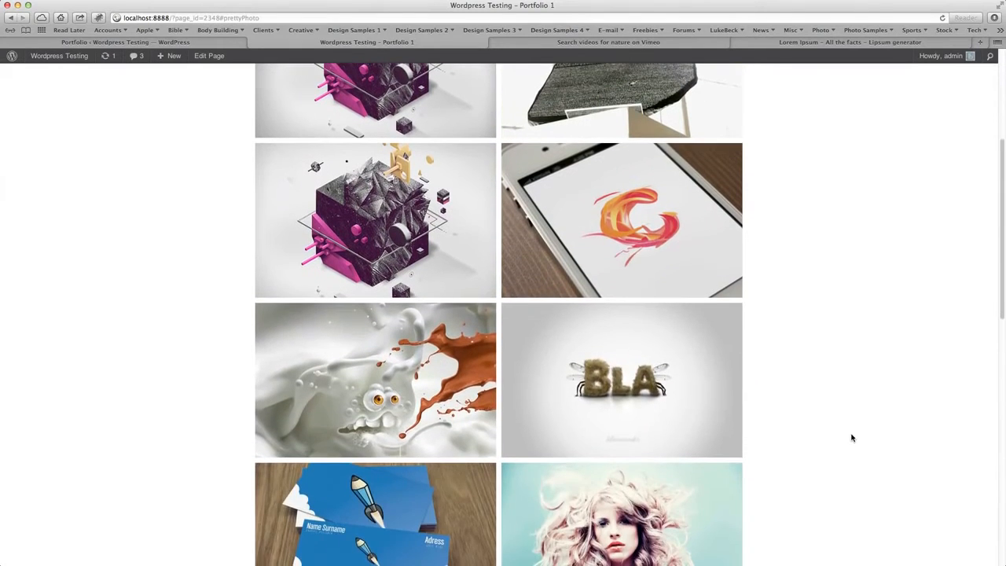
scroll(852, 438, "up", 6)
scroll(852, 438, "up", 3)
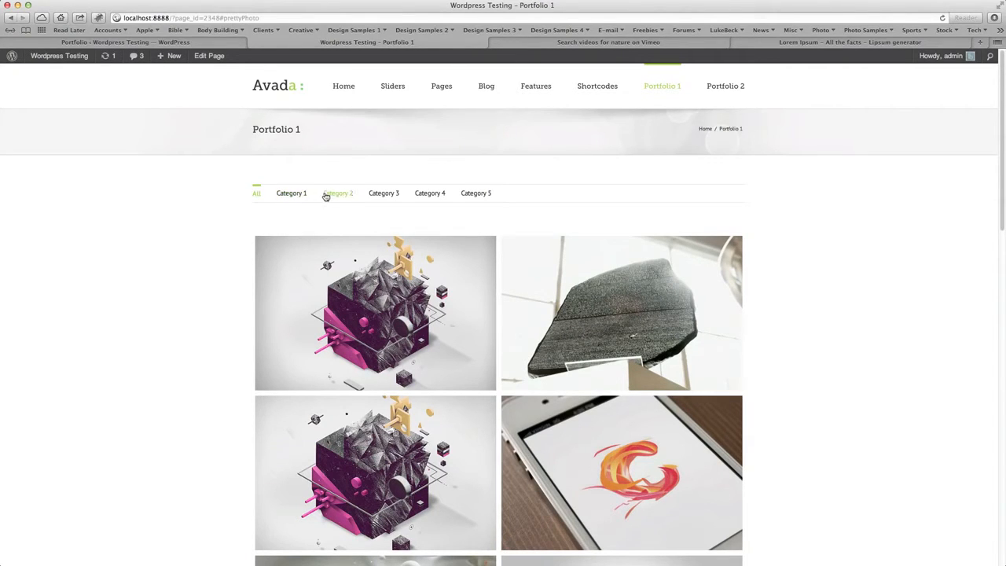
left_click(299, 197)
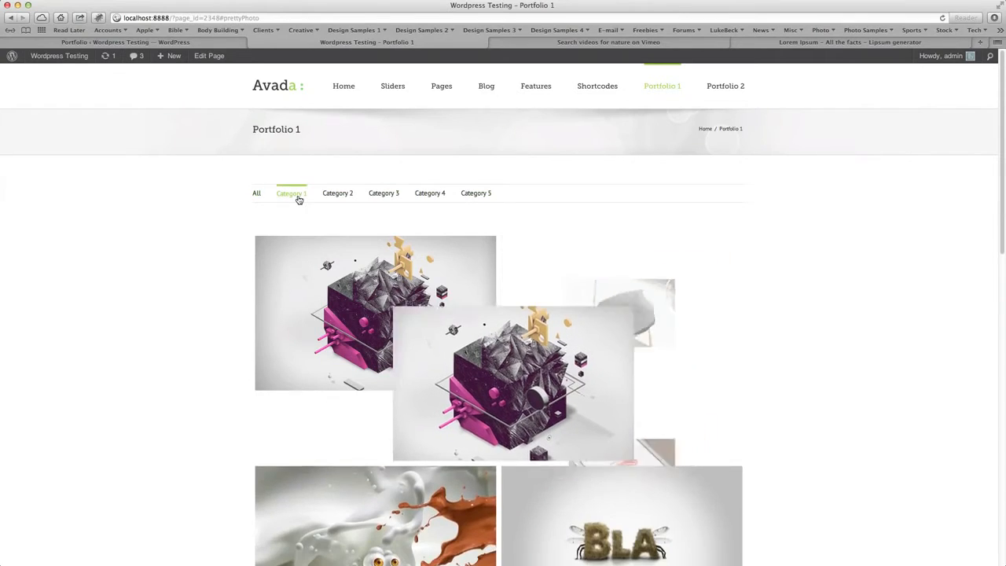
left_click(337, 197)
scroll(368, 220, "down", 3)
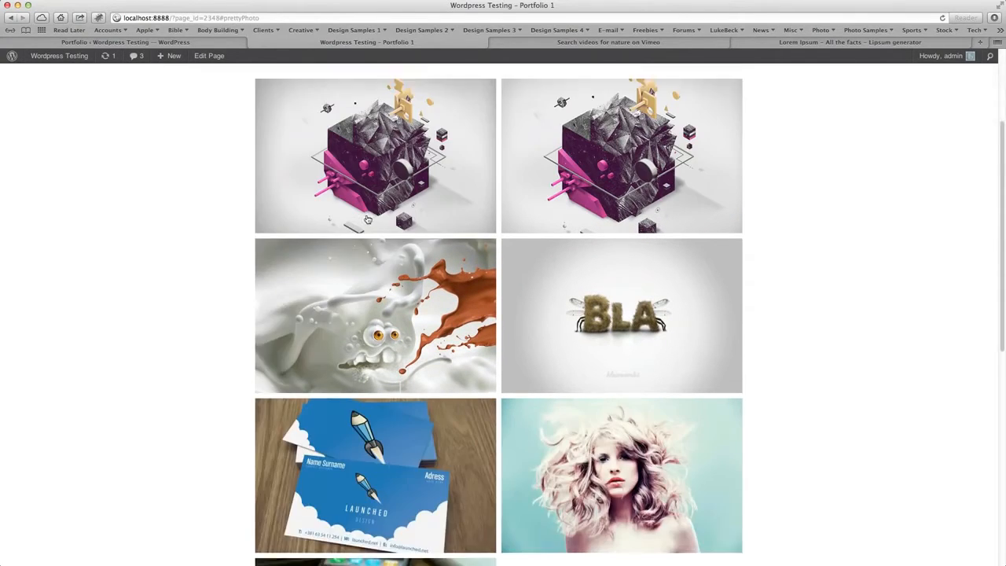
Step: Filter the Portfolio 1 grid by Category 3 and by Category 1, and look through the Category 1 items
scroll(368, 220, "up", 3)
left_click(389, 171)
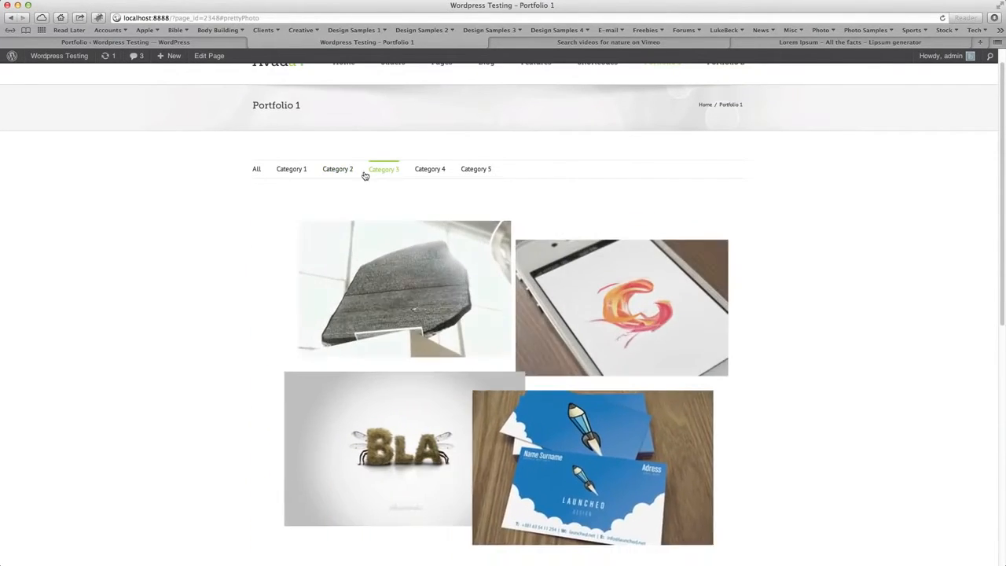
left_click(292, 169)
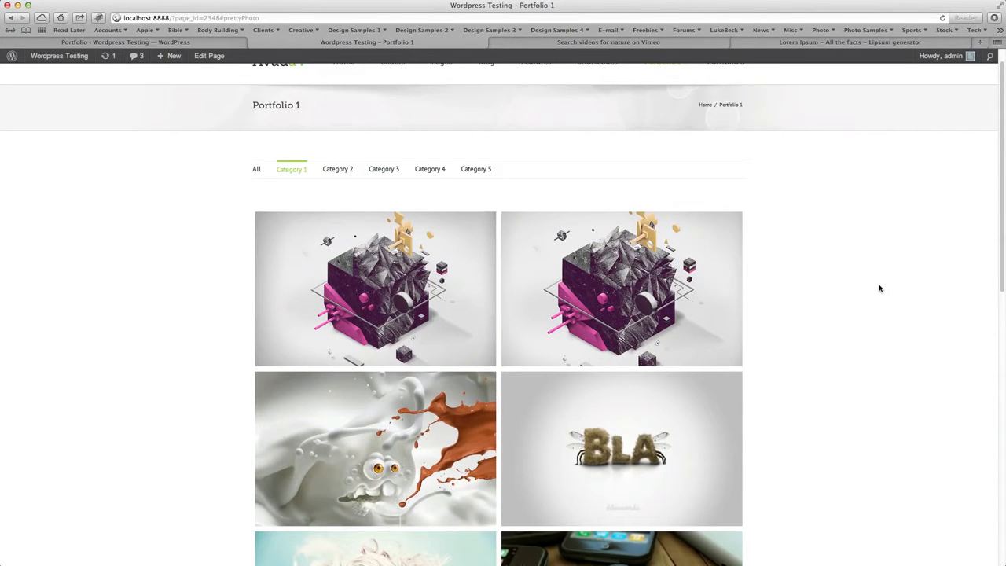
scroll(880, 288, "down", 5)
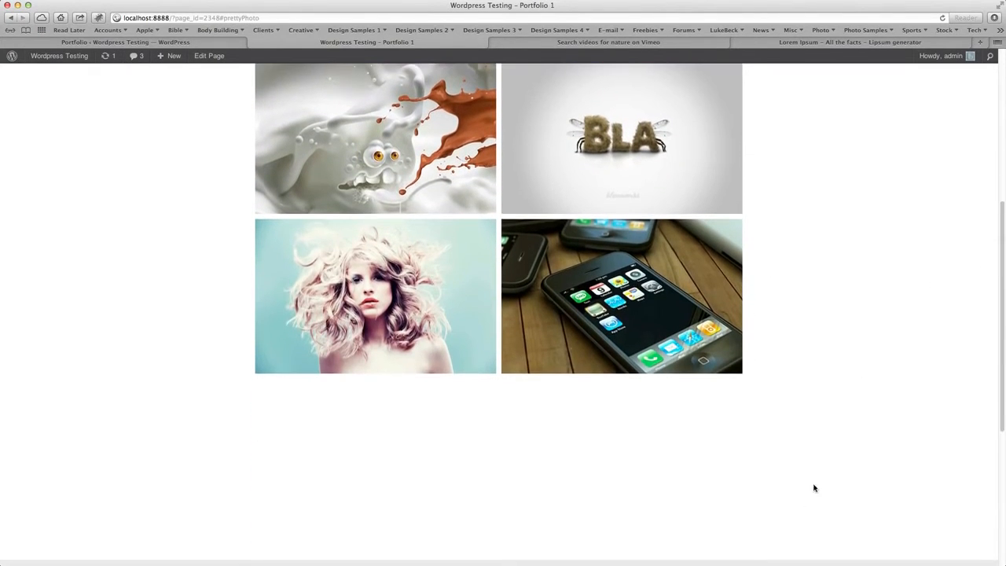
scroll(786, 461, "up", 5)
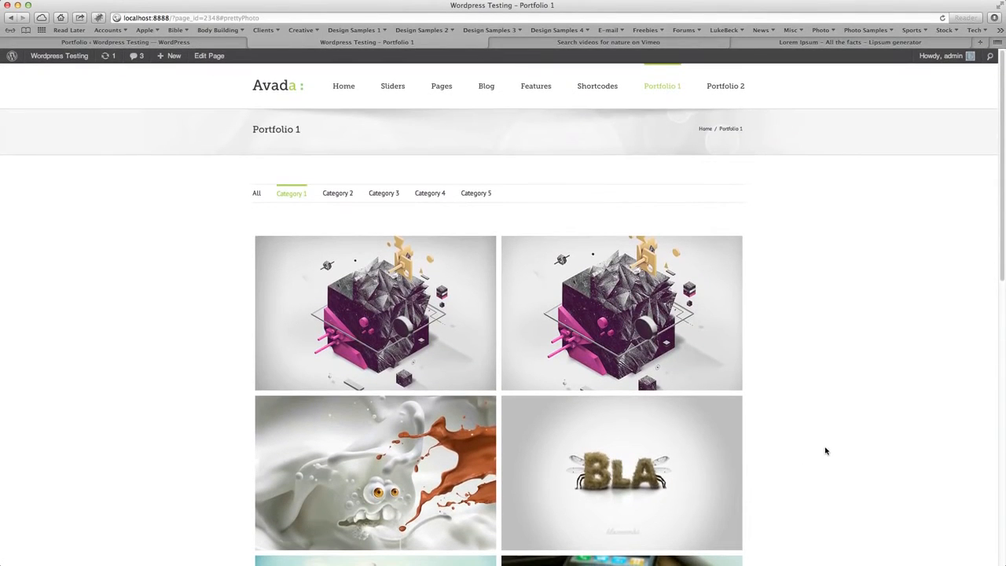
scroll(845, 412, "down", 1)
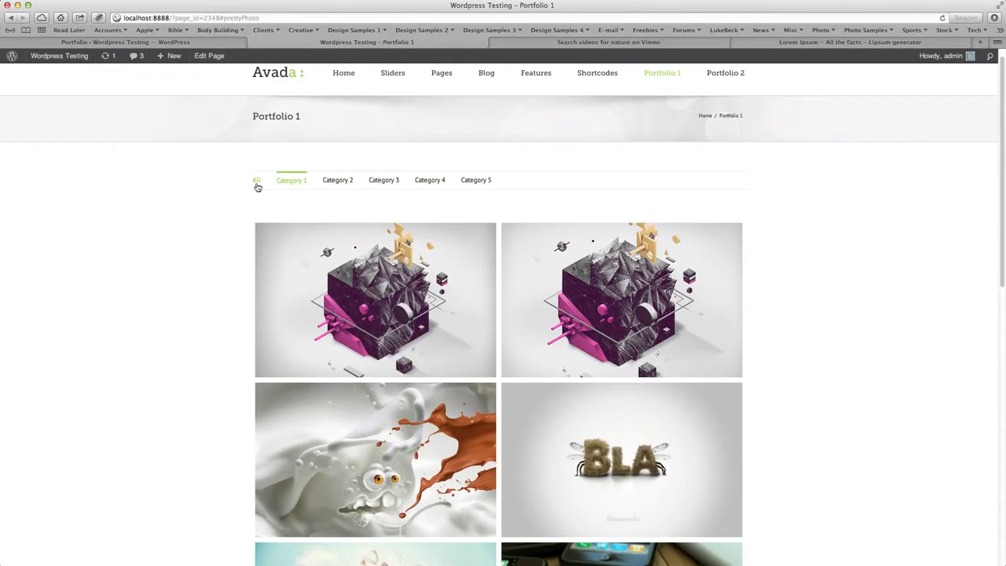
Step: Filter the Portfolio 1 grid by All and Category 2, return it to All, and look through the full grid
left_click(257, 183)
left_click(341, 183)
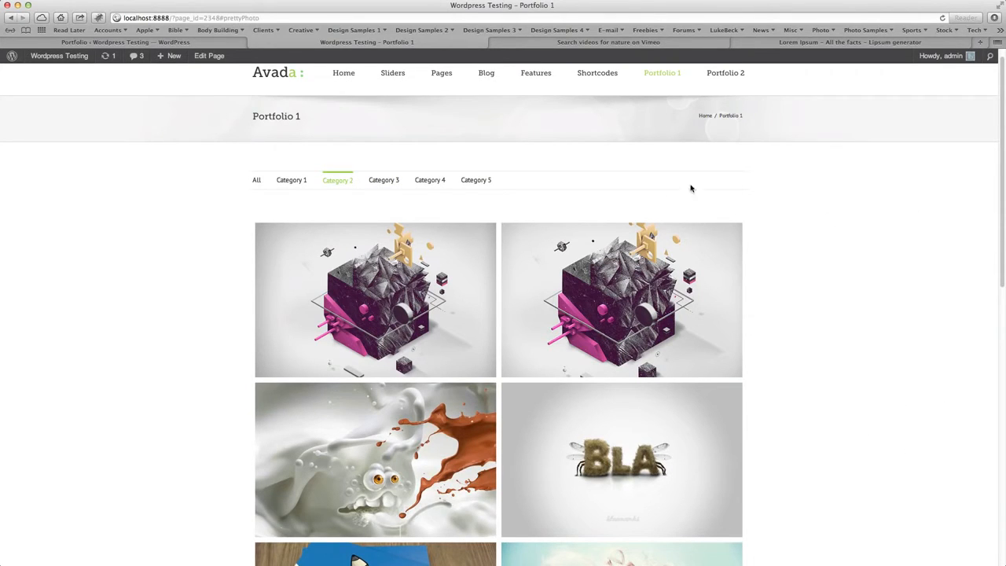
left_click(256, 182)
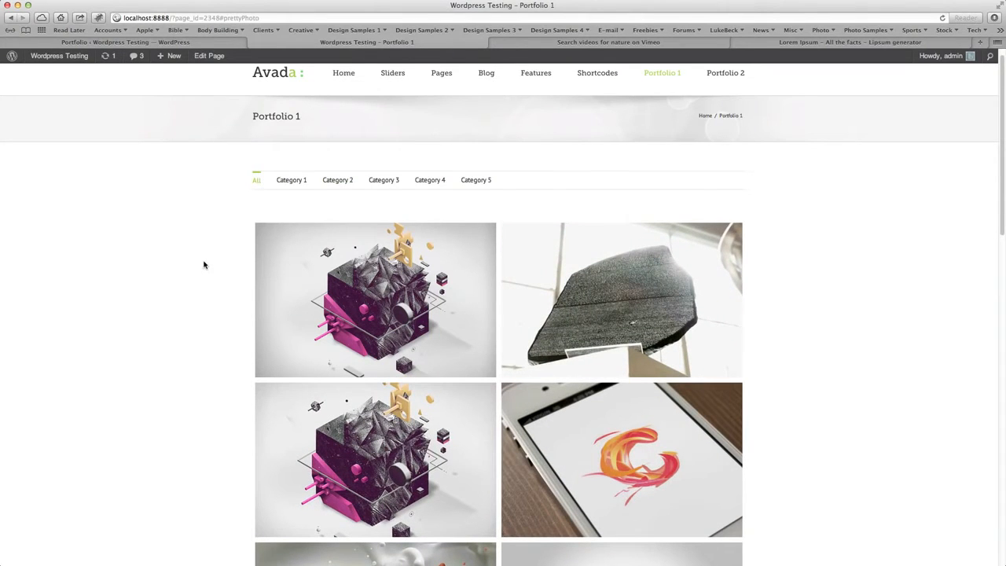
scroll(204, 265, "down", 10)
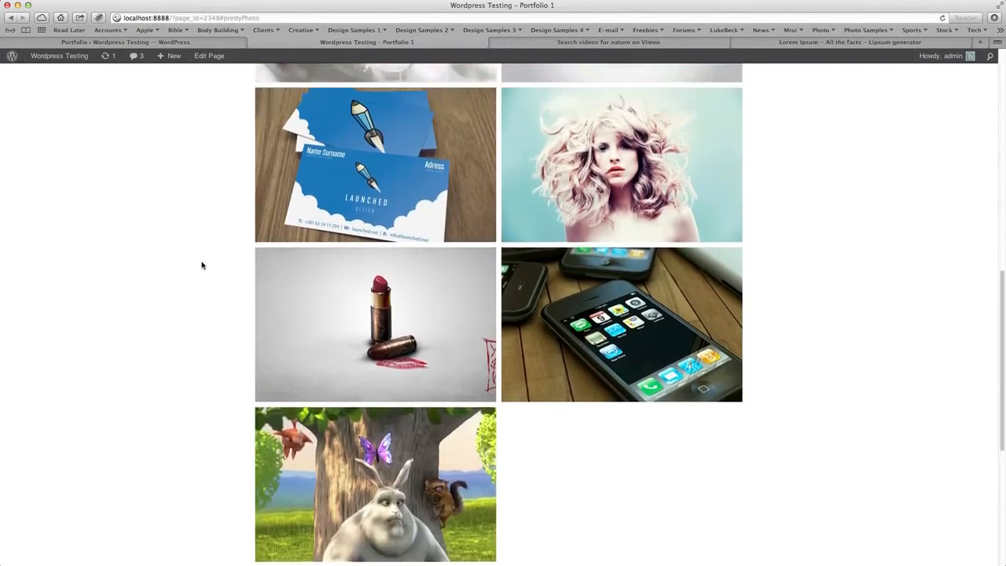
key("super+r")
Step: Switch to the WordPress admin and open the Portfolio Options in the Avada Theme Options
left_click(228, 41)
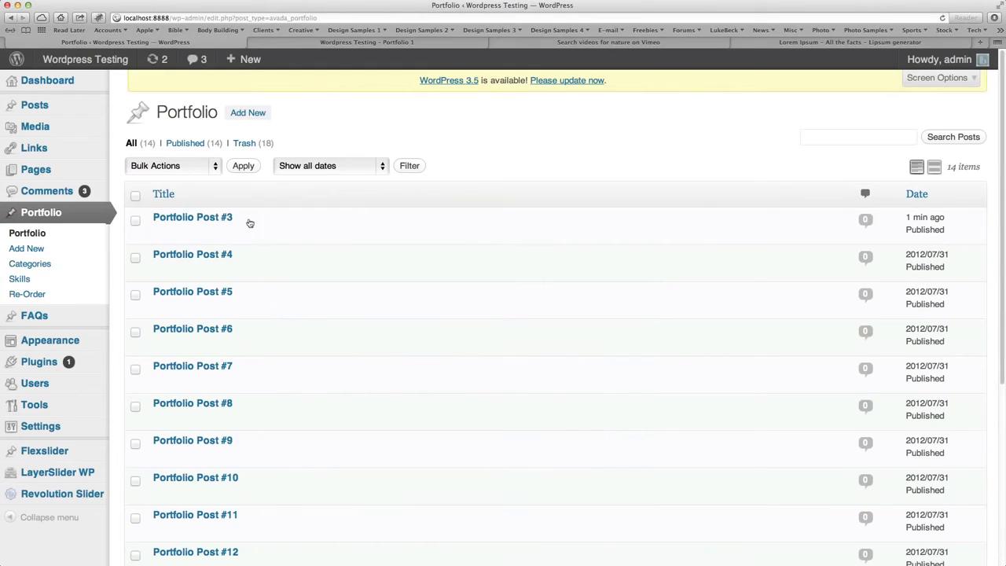
mouse_move(63, 344)
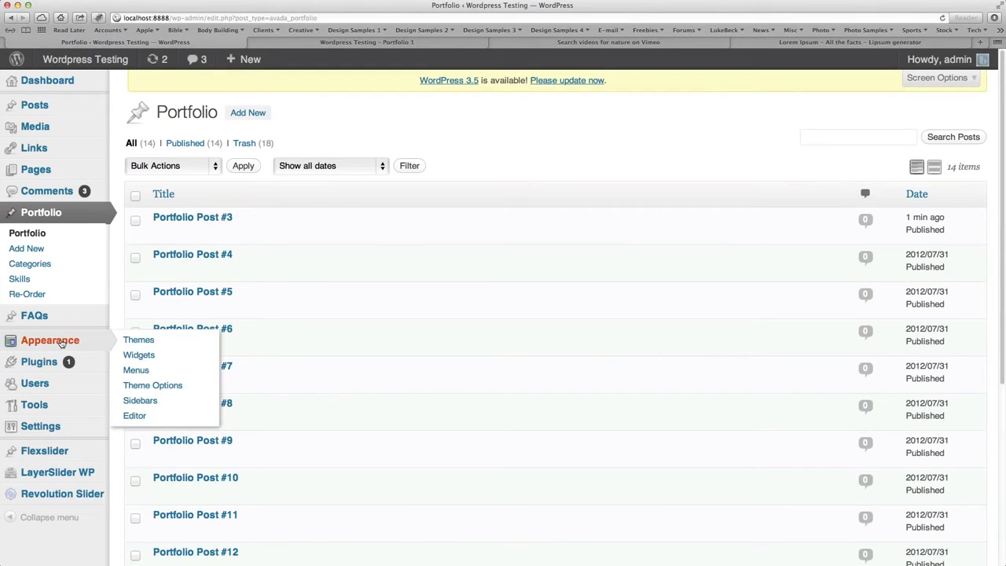
left_click(169, 387)
scroll(472, 432, "down", 1)
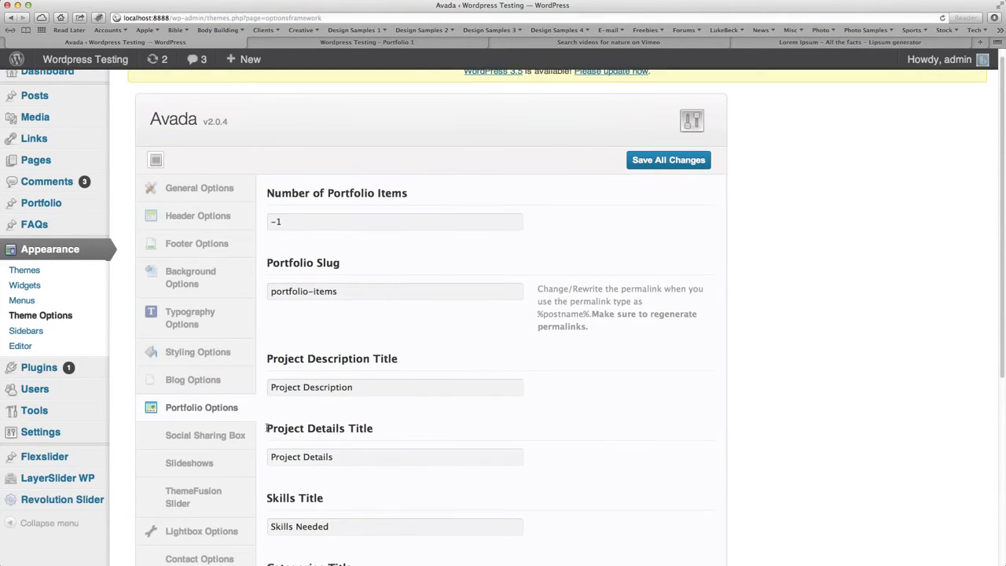
scroll(684, 412, "down", 1)
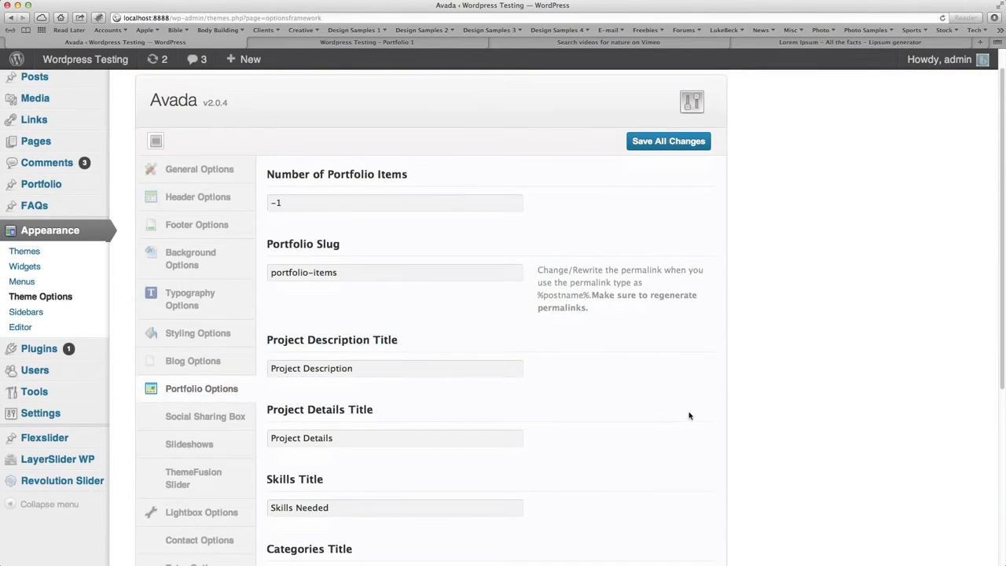
Step: Set the Number of Portfolio Items to 6 and save the theme options
triple_click(300, 203)
scroll(321, 207, "up", 1)
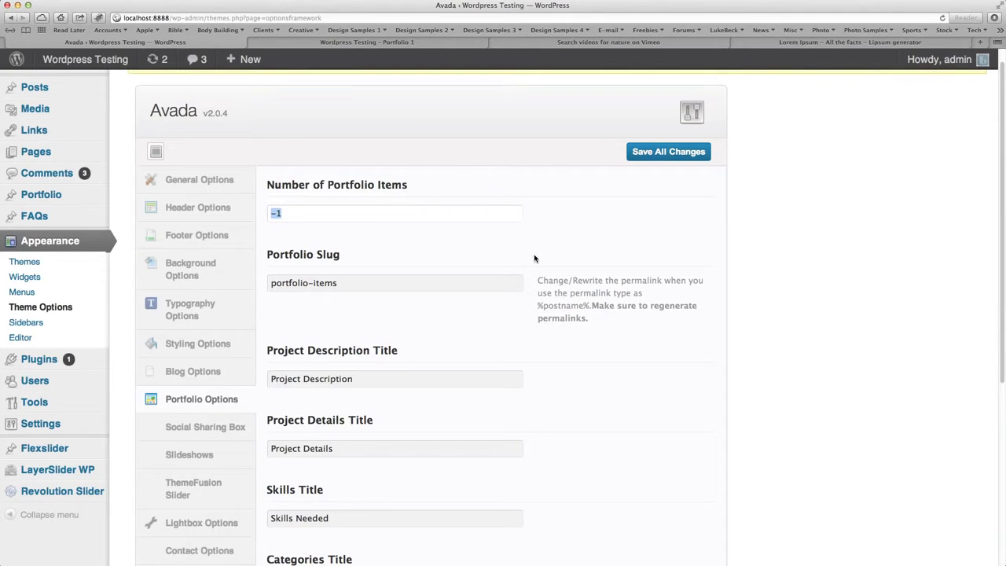
type("6")
left_click(641, 152)
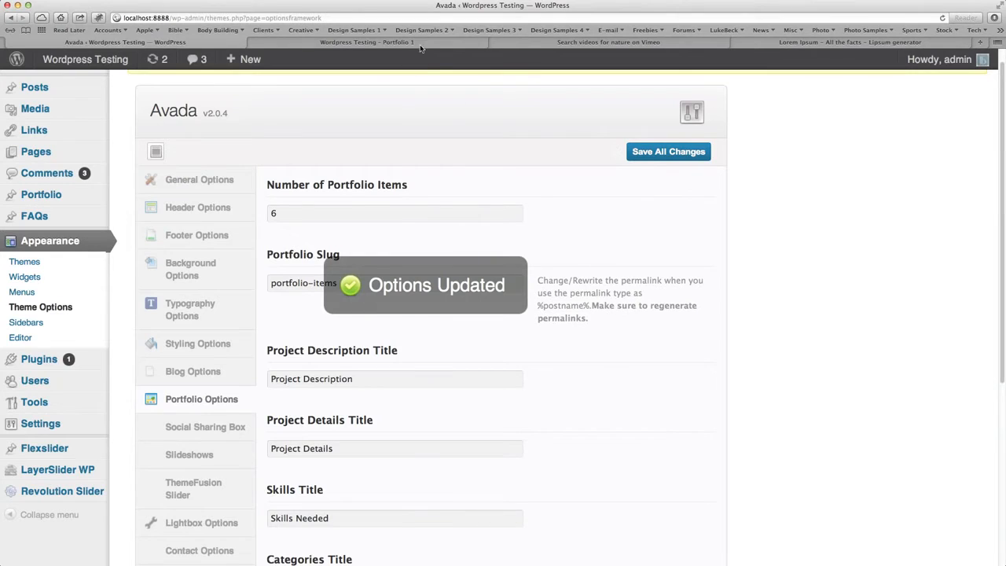
Step: Switch to the live Portfolio 1 page, reload it, and look through the grid and its second page of items
left_click(421, 44)
key("super+r")
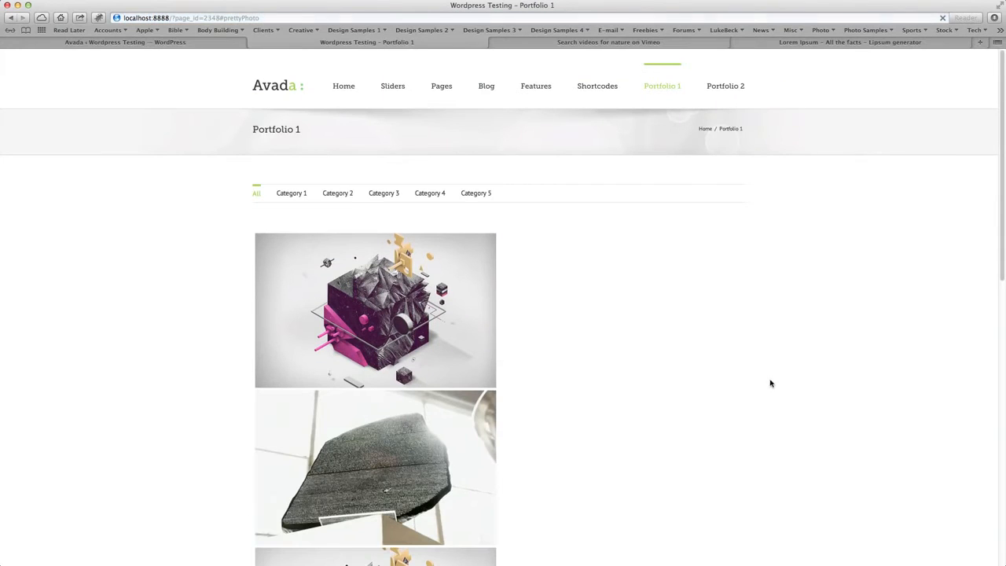
scroll(842, 382, "down", 5)
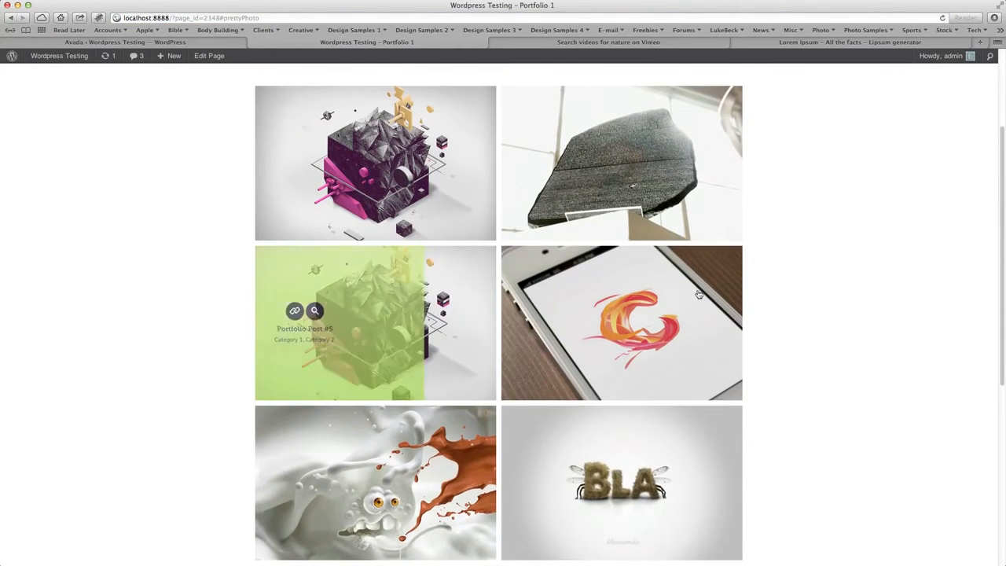
scroll(905, 376, "down", 6)
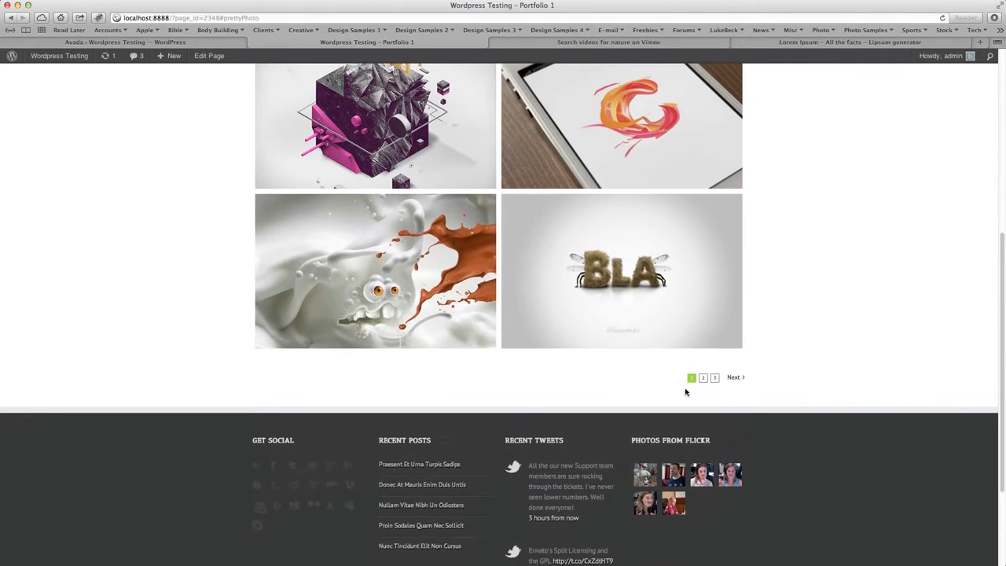
left_click(703, 379)
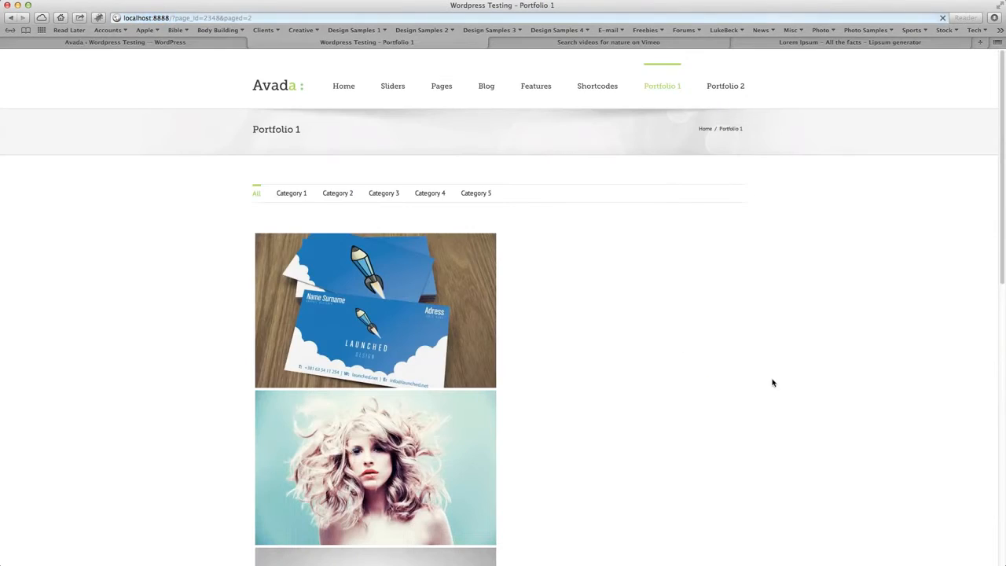
scroll(840, 389, "down", 10)
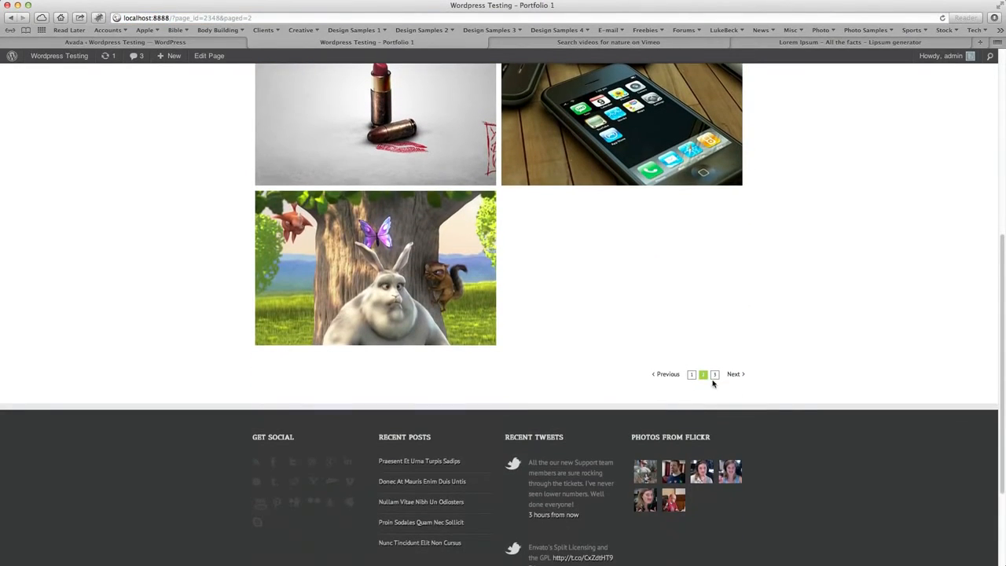
scroll(802, 384, "up", 8)
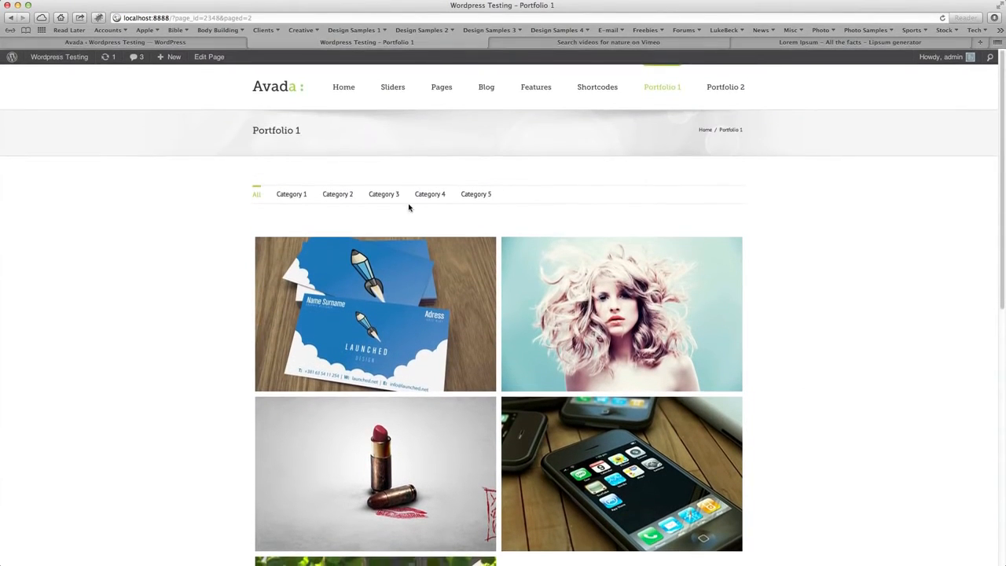
Step: Return to the theme options, set the Number of Portfolio Items to -1 and save
left_click(243, 46)
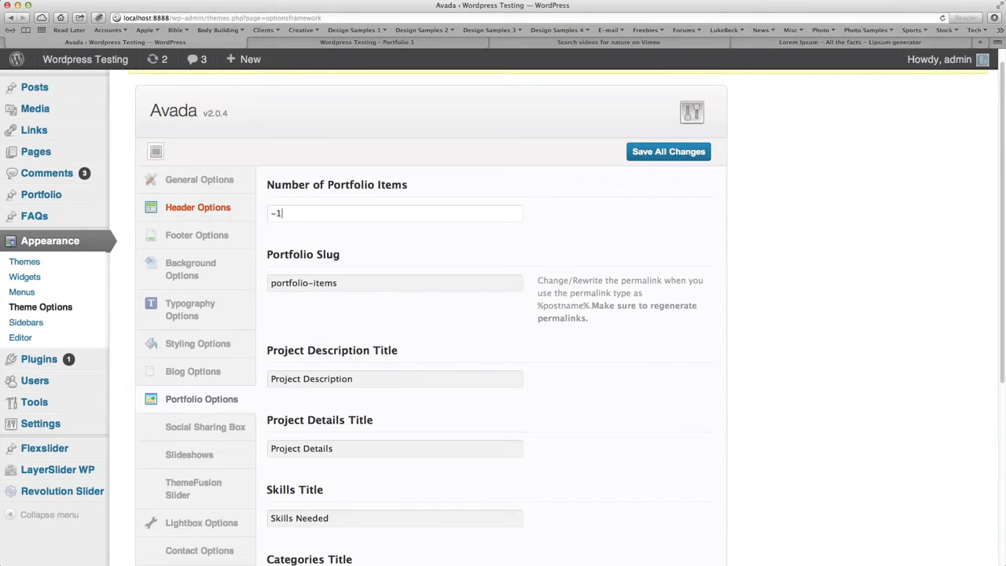
left_click(686, 153)
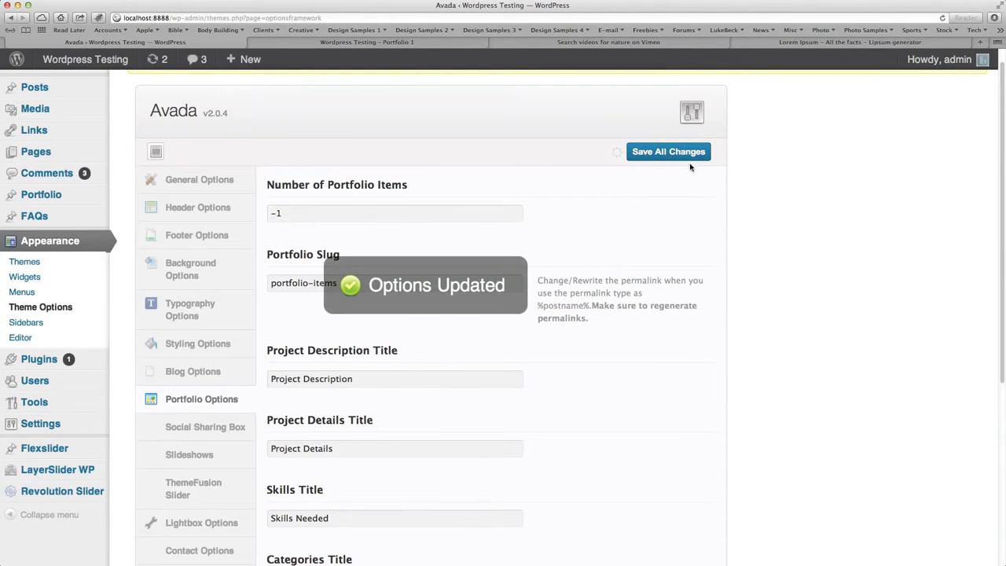
Step: Switch to the live Portfolio 1 page, reload it and look through the grid down to the footer
left_click(431, 43)
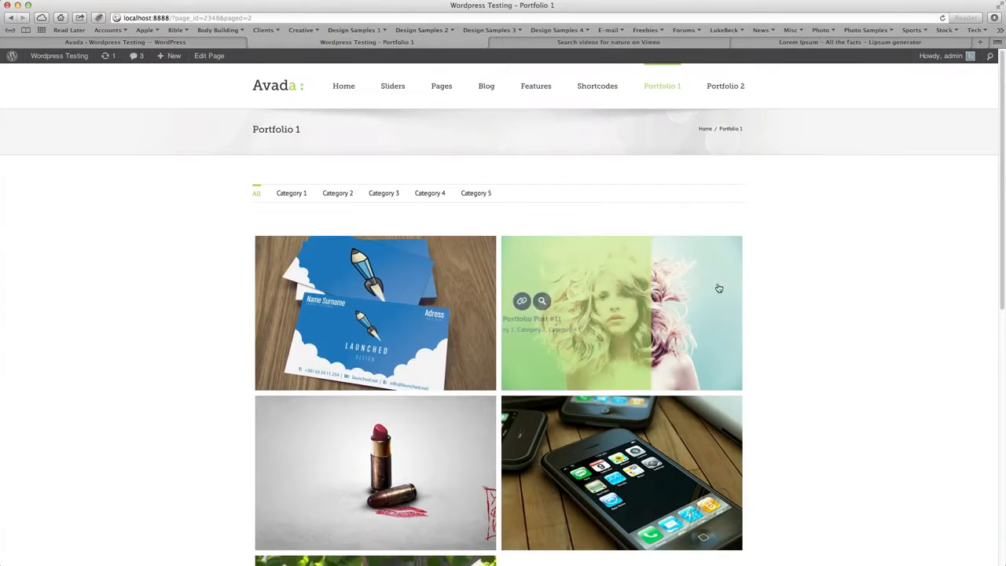
key("super+r")
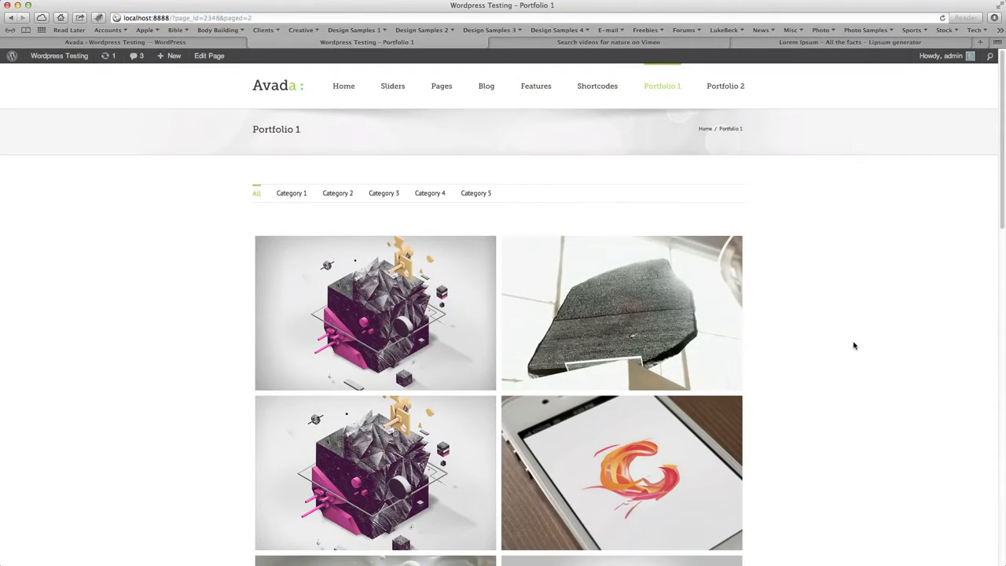
scroll(853, 345, "down", 15)
scroll(854, 344, "up", 1)
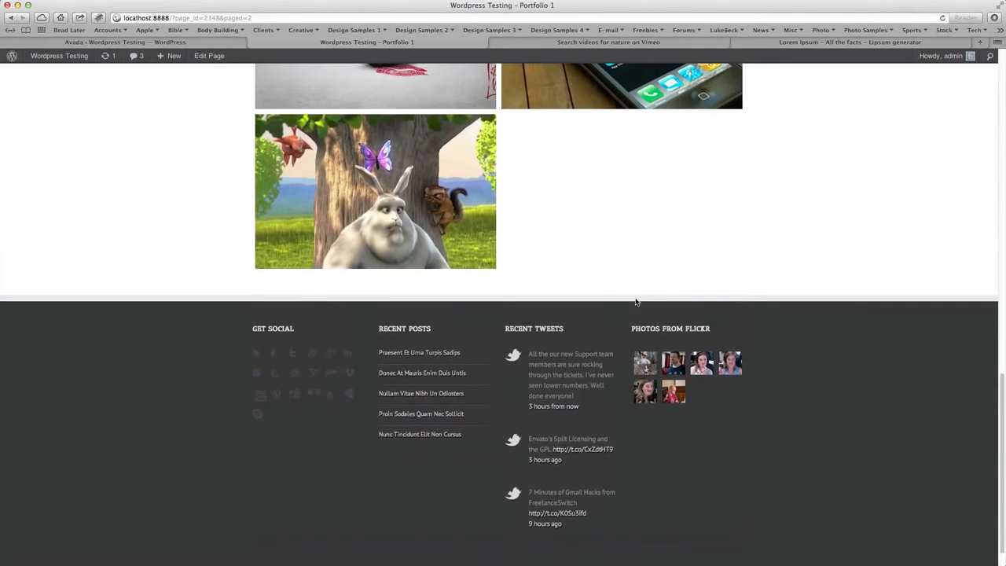
scroll(755, 294, "up", 10)
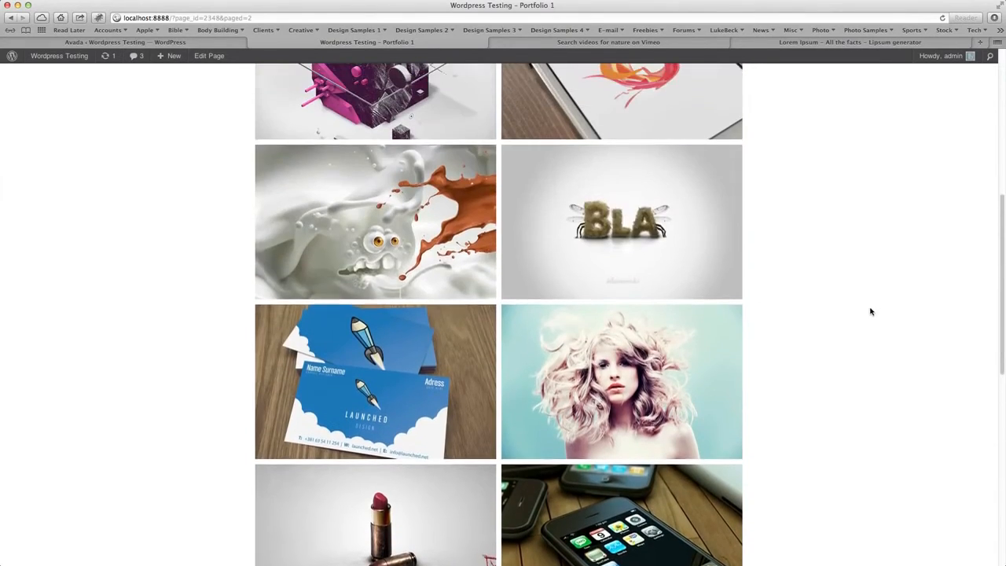
scroll(871, 312, "up", 5)
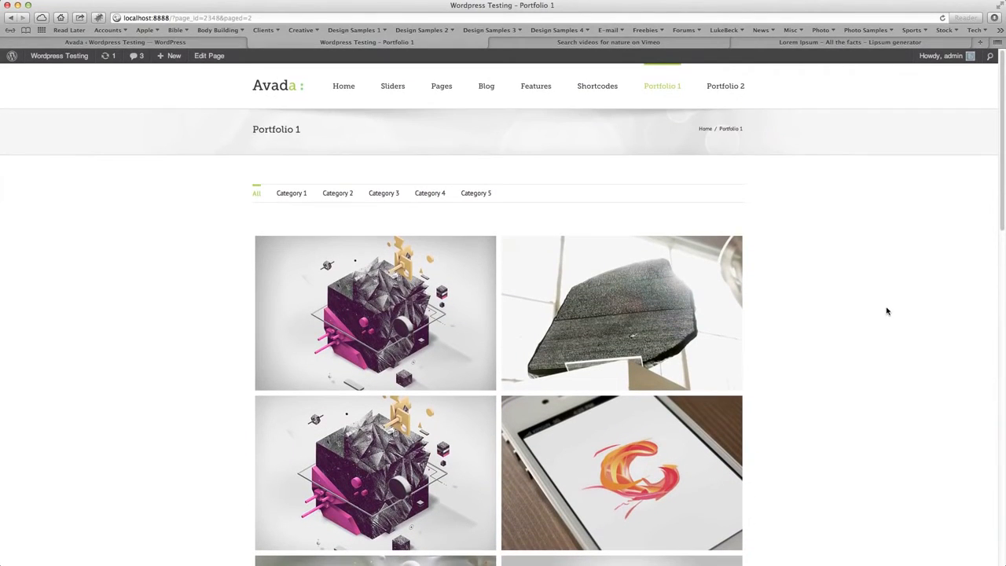
Step: Filter the Portfolio 1 grid by Category 4, Category 5 and Category 1, and return it to All
left_click(429, 196)
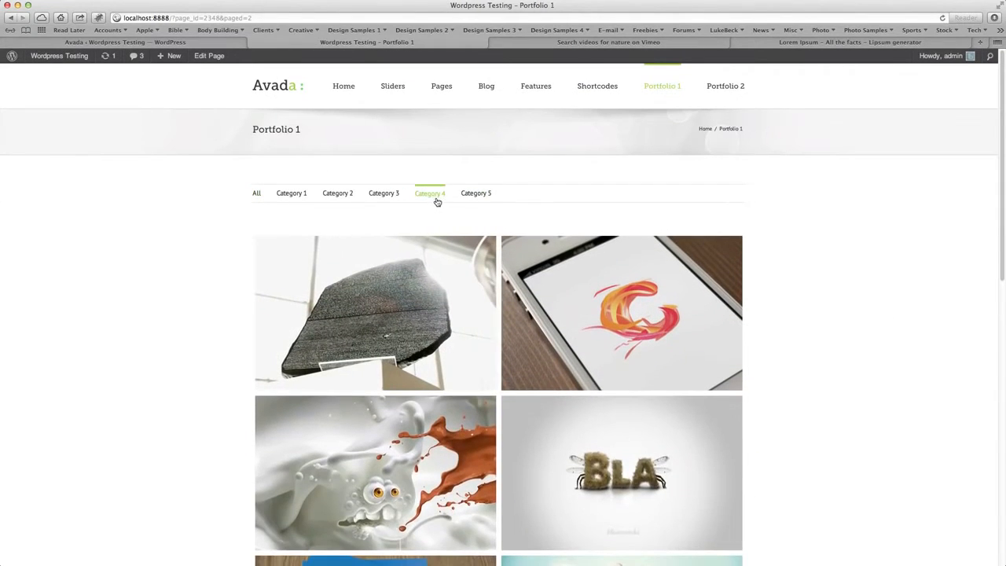
left_click(477, 198)
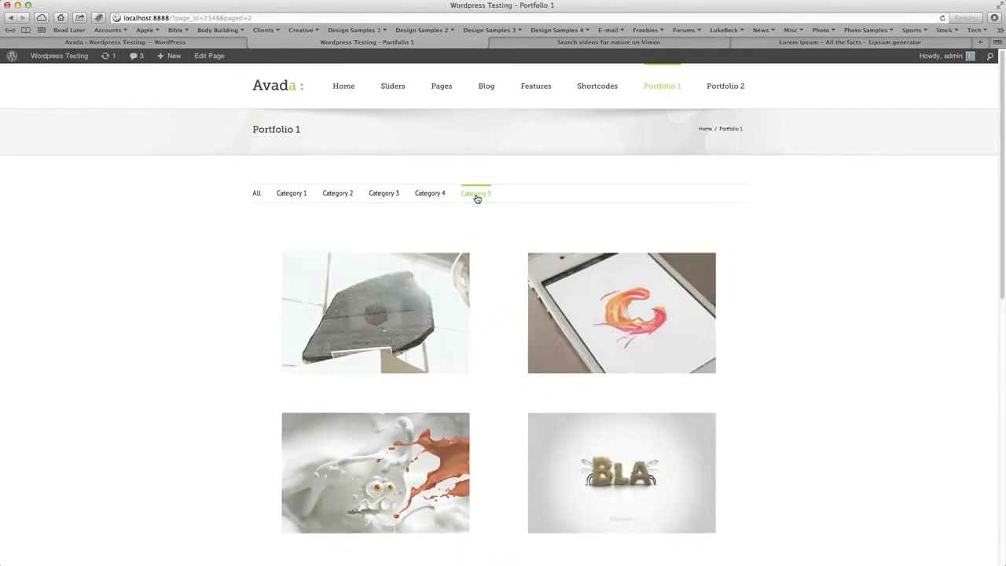
left_click(289, 198)
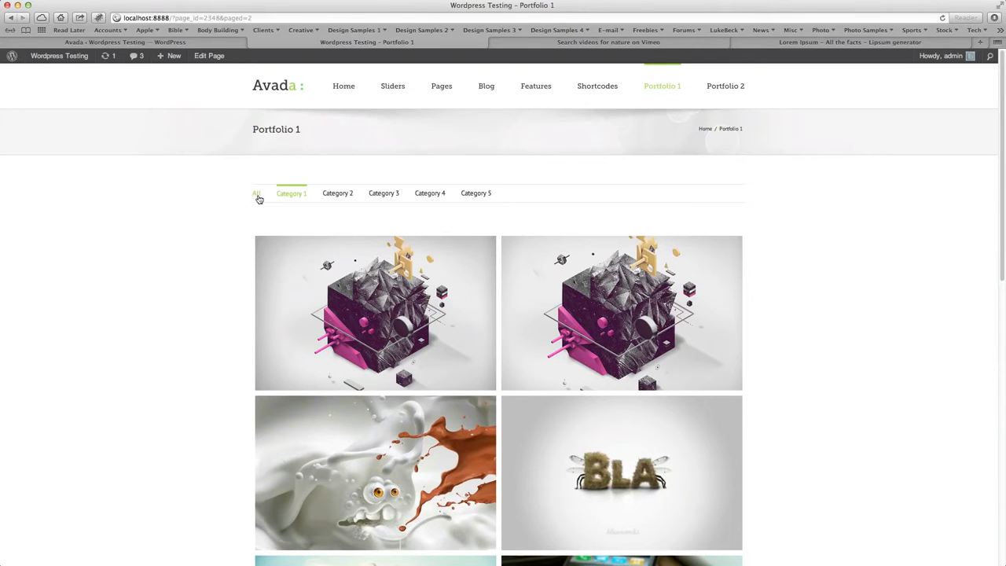
left_click(257, 194)
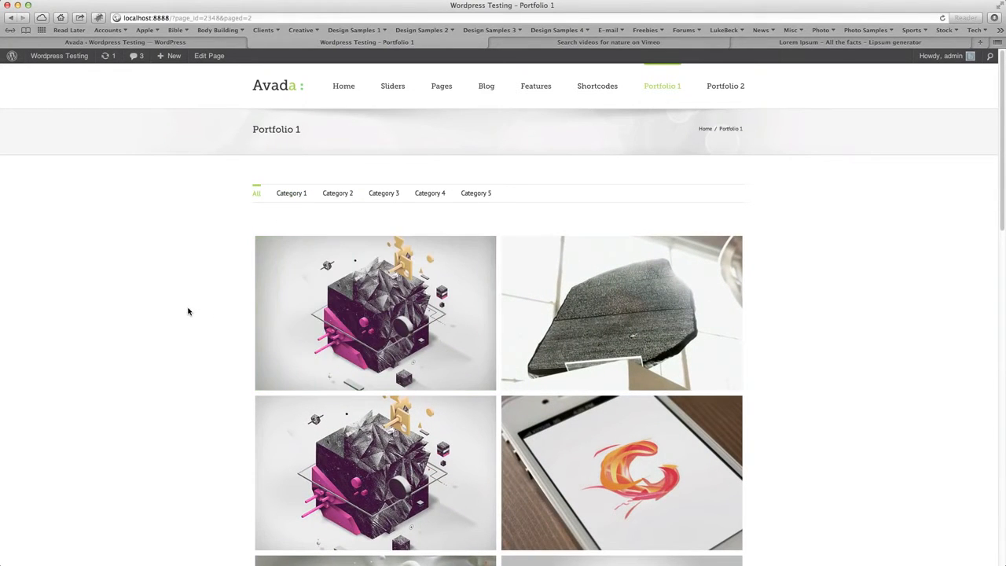
Step: Return to the WordPress admin and start a new portfolio post titled "Portfolio Post #2"
left_click(222, 41)
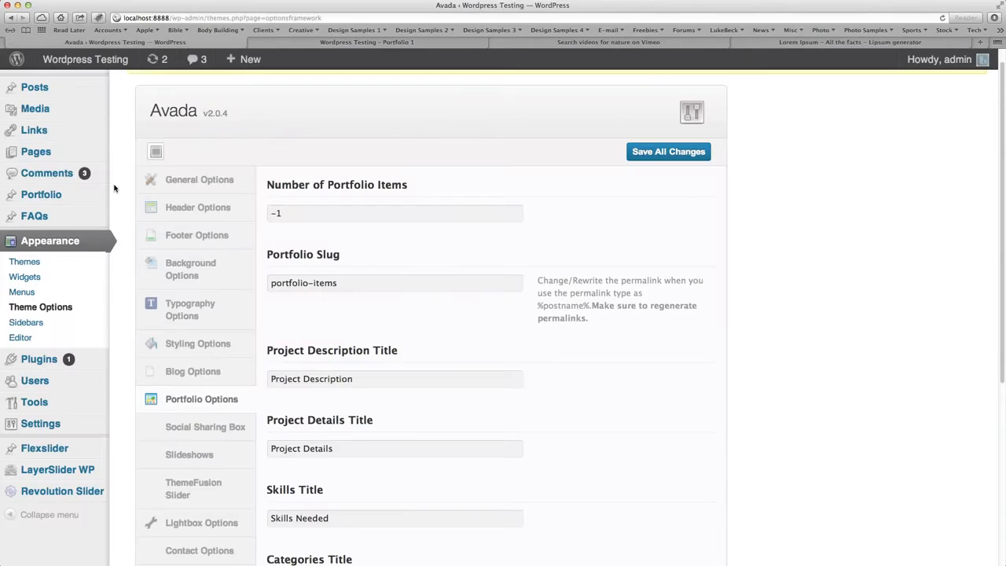
left_click(42, 195)
scroll(472, 137, "down", 1)
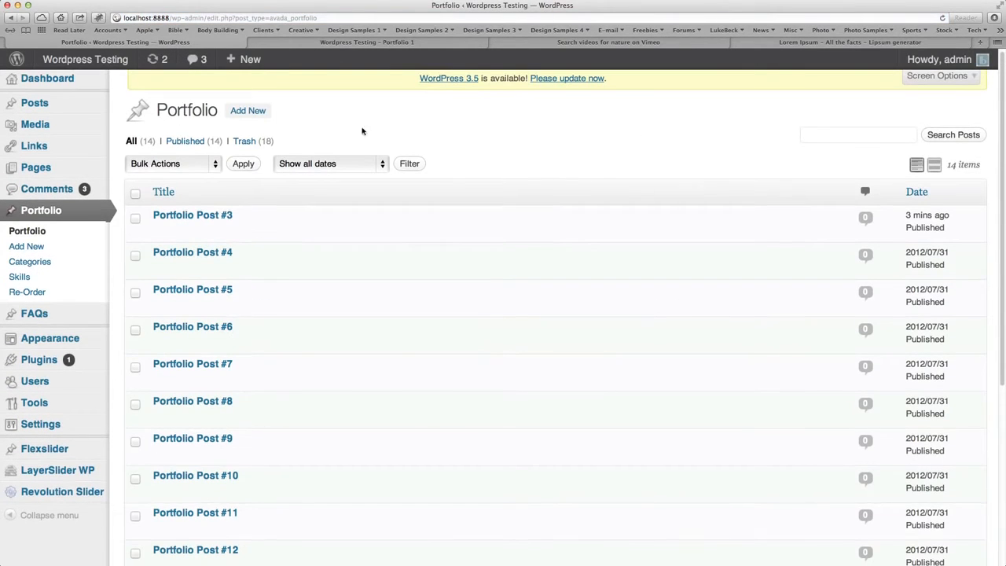
left_click(260, 112)
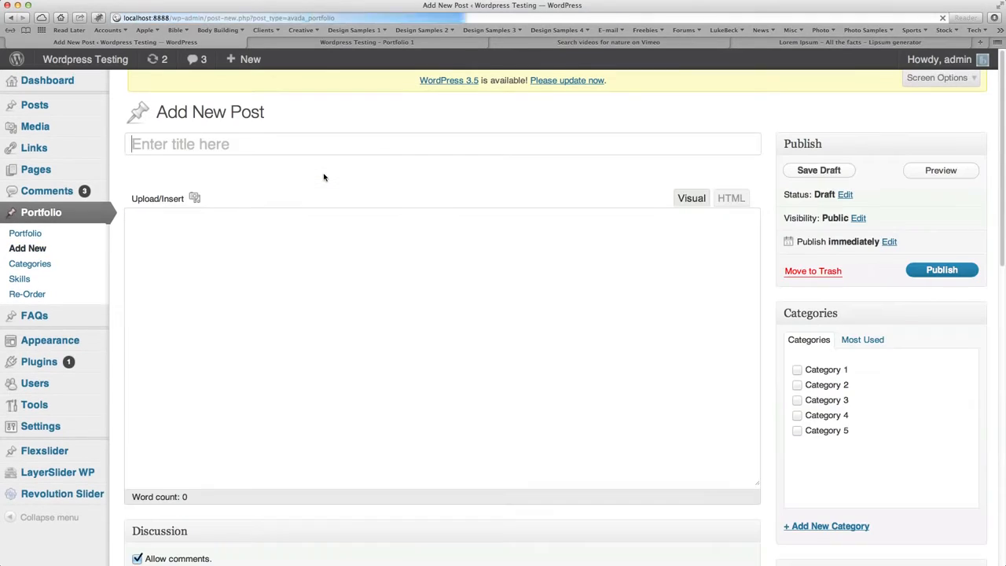
type("Portfoli")
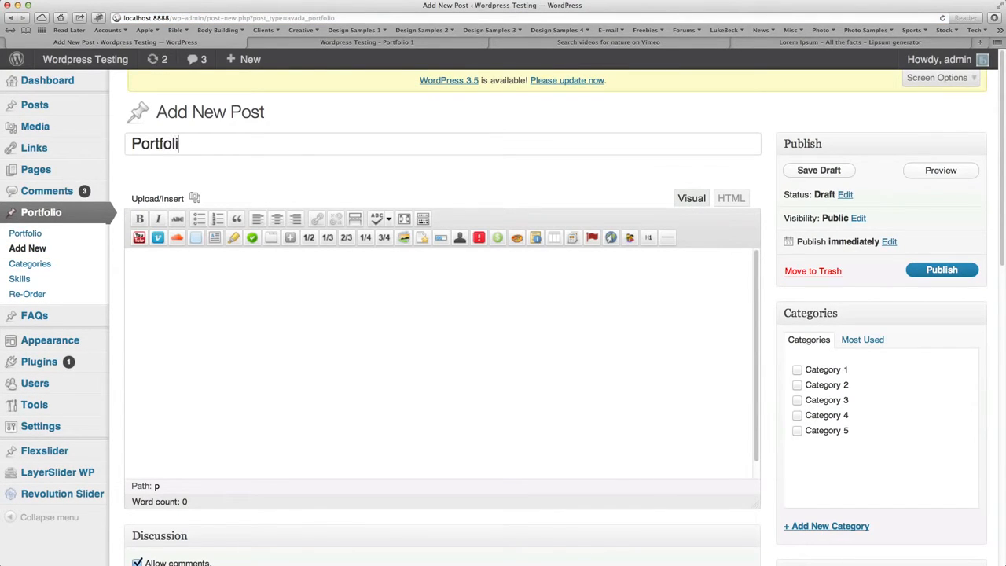
type("o Post #2")
Step: Copy the highlighted opening passage from the Lorem Ipsum generator page and paste it into the post's body
left_click(411, 343)
left_click(785, 44)
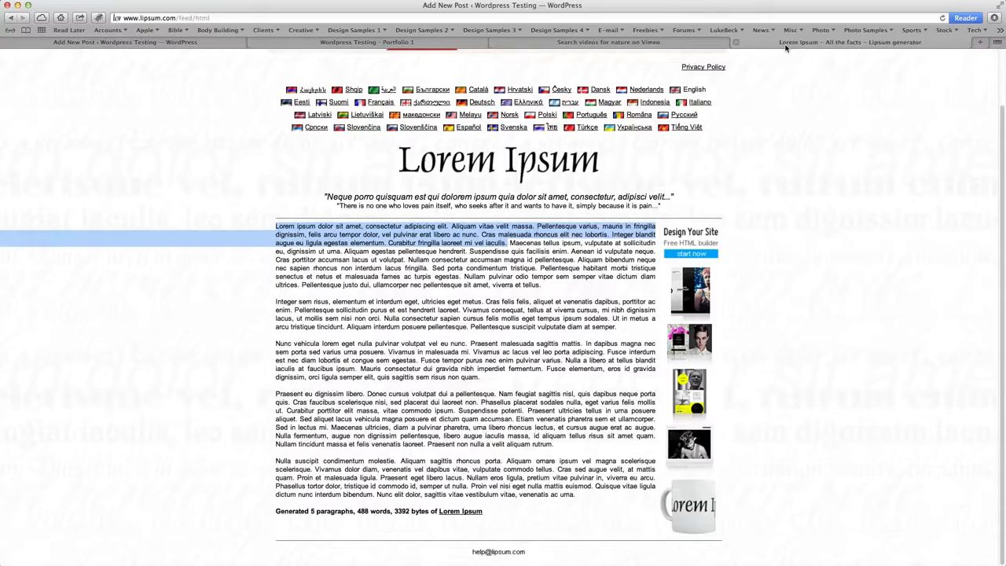
left_click(226, 45)
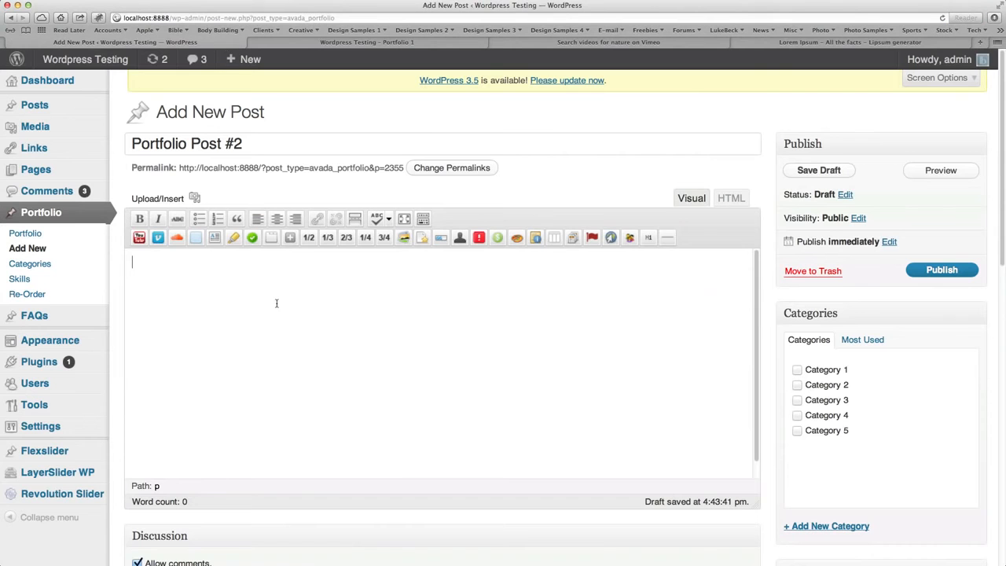
type("Lorem ipsum dolor sit amet, consectetur adipiscing elit. Aliquam vitae velit massa. Pellentesque varius, mauris in fringilla dignissim, felis arcu tempor dolor, vel pulvinar erat libero ac nunc. Cras malesuada rhoncus elit nec lobortis. Integer blandit augue eu ligula egestas elementum. Curabitur fringilla laoreet mi vel iaculis.")
Step: Choose Full Width for the content columns in the post's portfolio options
scroll(751, 487, "down", 10)
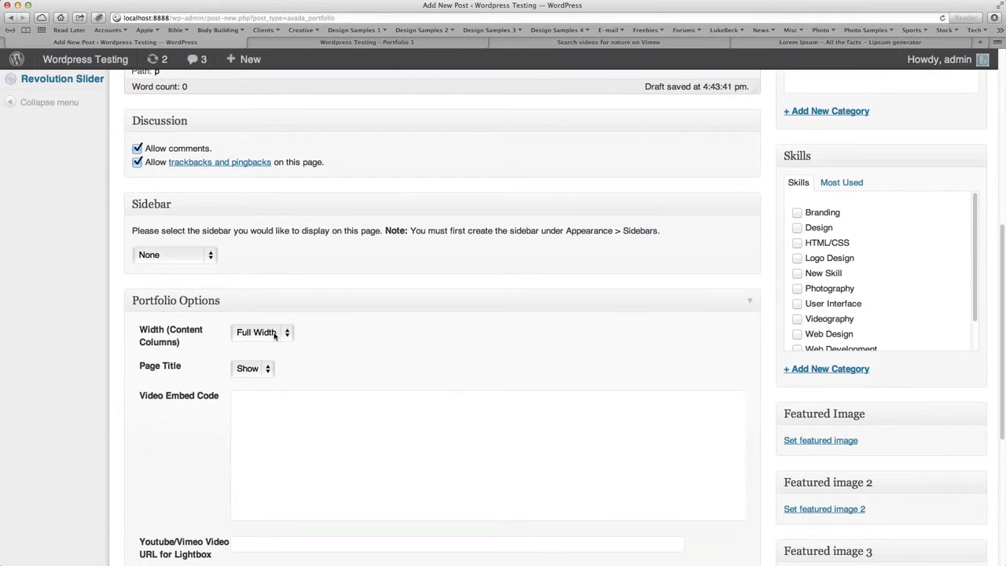
left_click(274, 334)
left_click(266, 332)
scroll(143, 448, "down", 5)
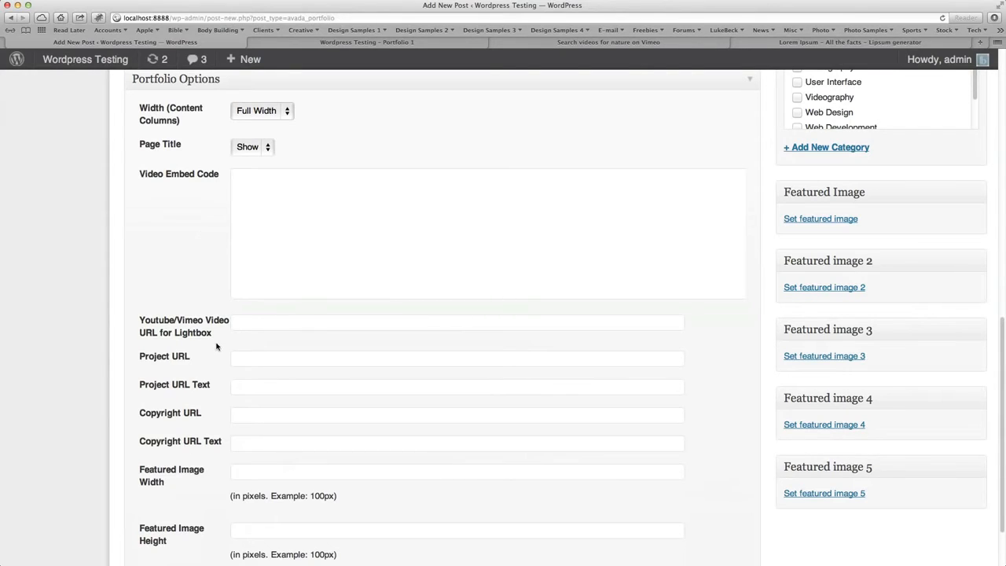
left_click(256, 360)
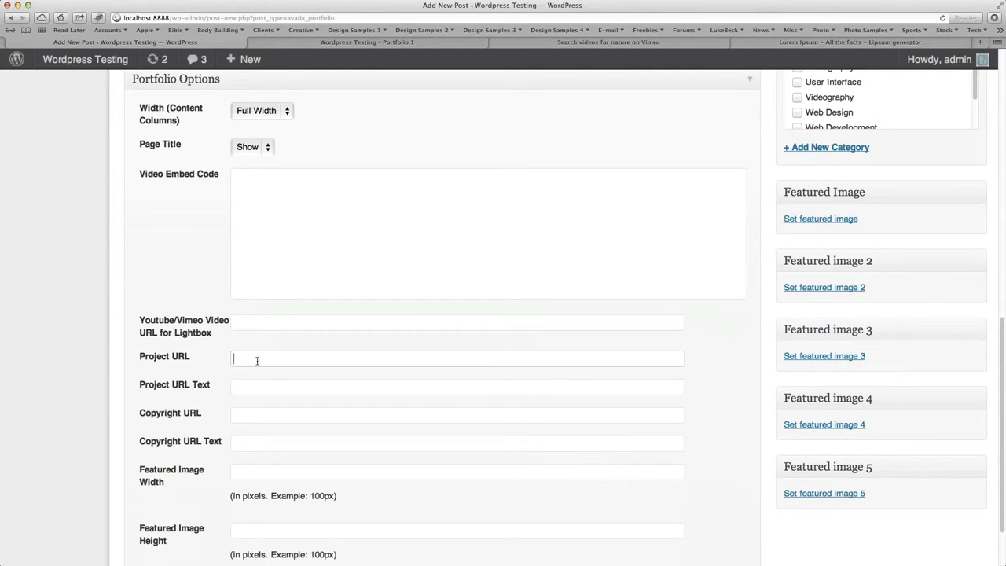
type("http://themeforest.net/user/ThemeFusion")
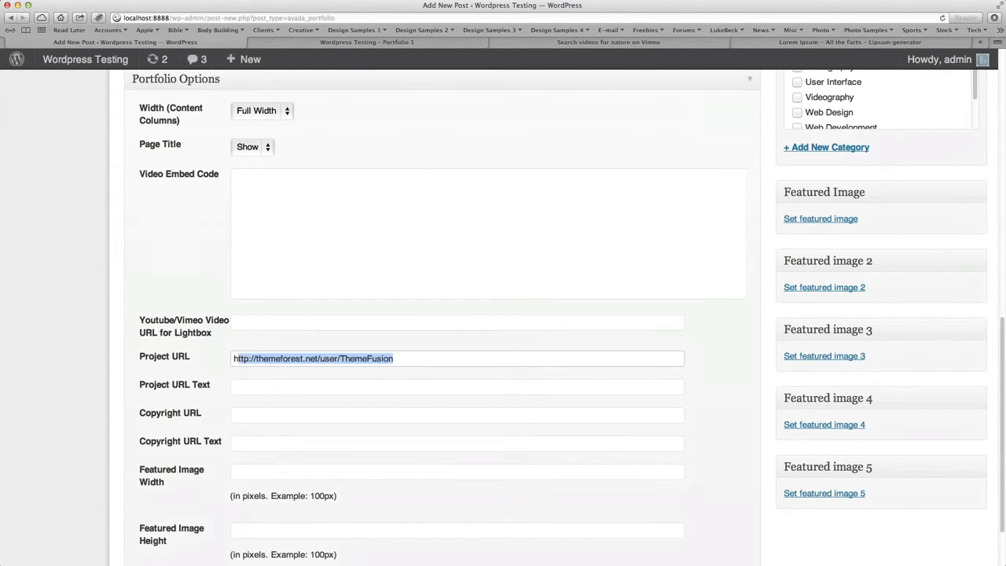
key("Tab")
type("This is Project URL")
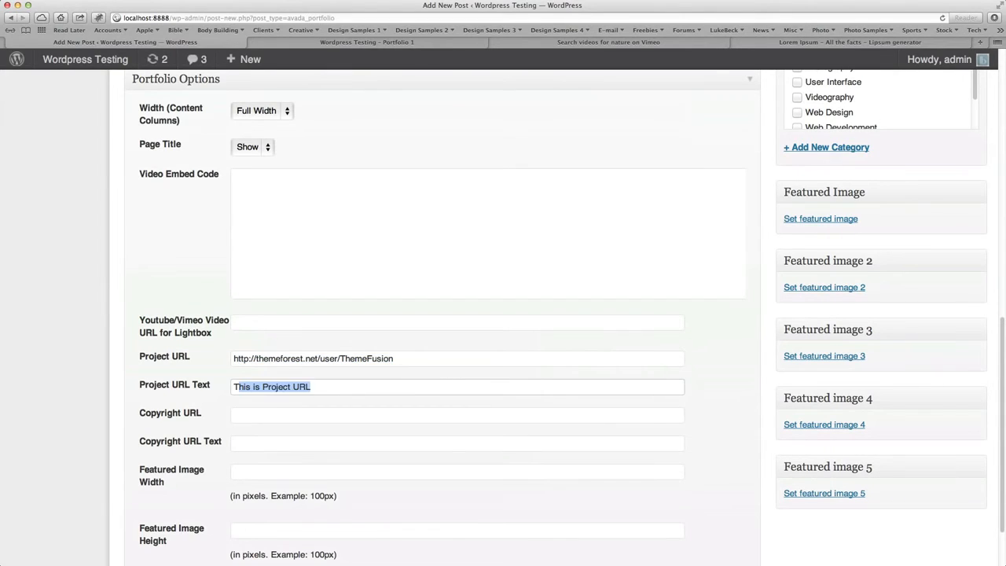
key("Tab")
type("http://creattica.com")
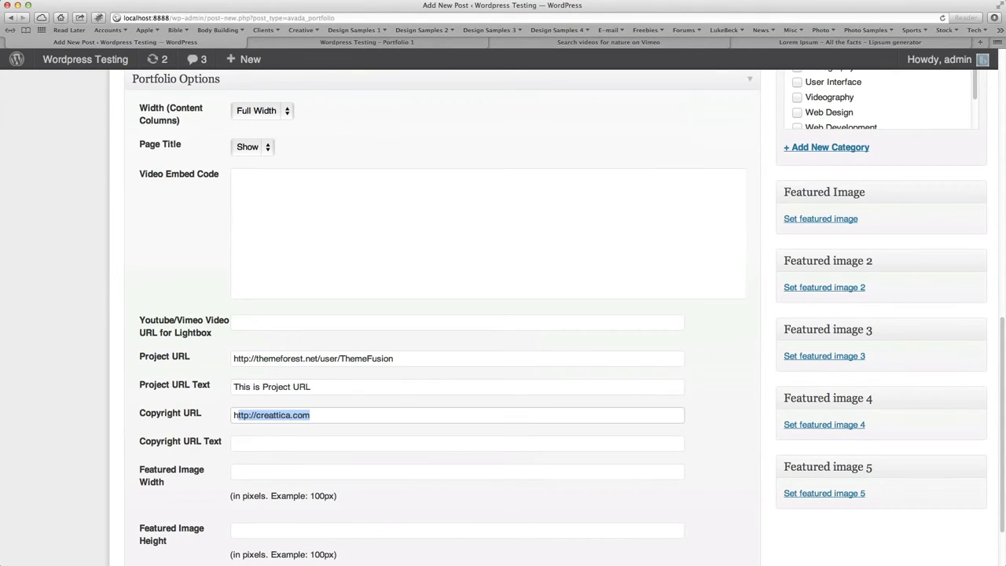
key("Tab")
type("This is the Copyright")
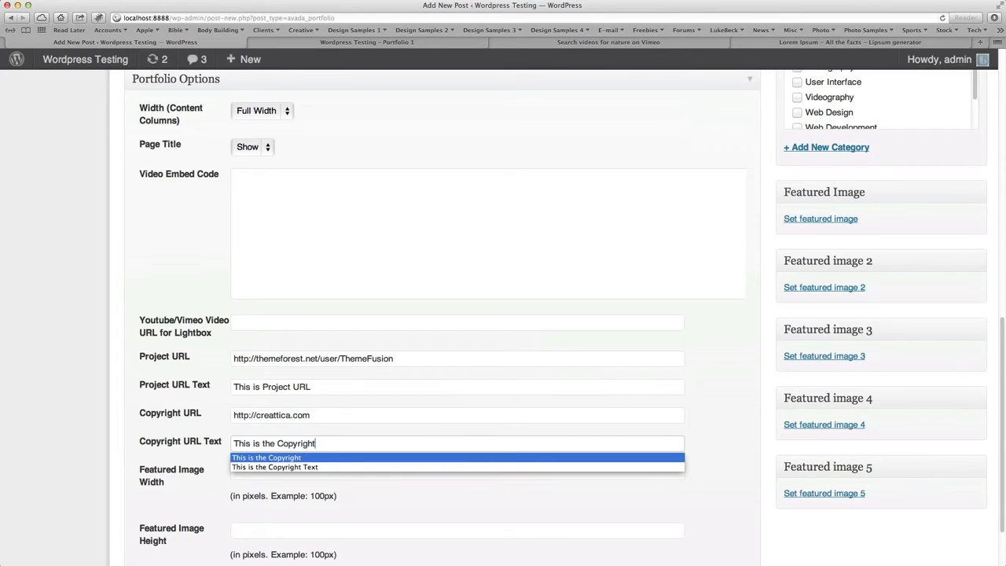
key("Escape")
Step: Assign the post to Category 3 and Category 5, with the skills New Skill, Photography and User Interface
scroll(681, 503, "up", 10)
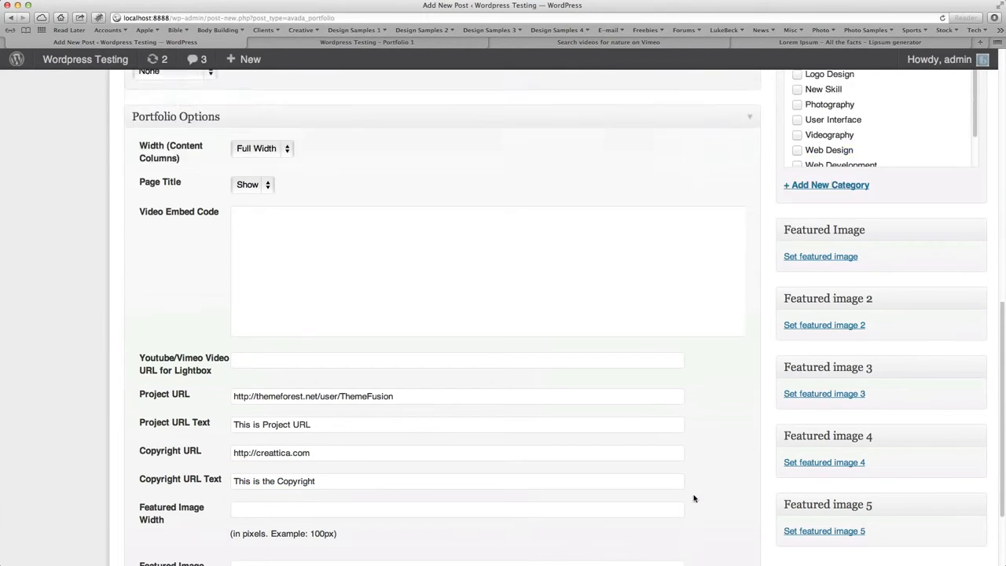
scroll(743, 494, "up", 2)
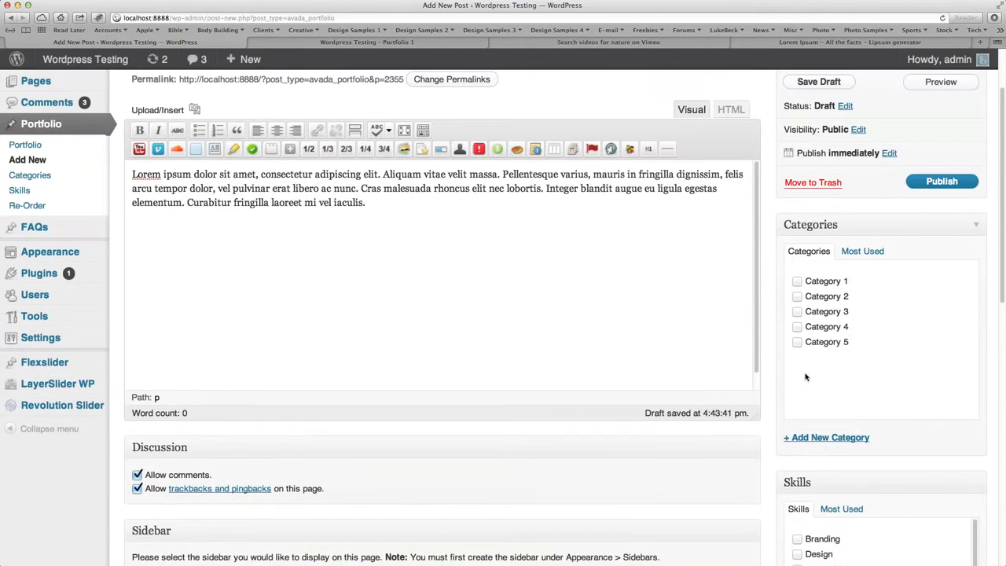
left_click(798, 313)
scroll(771, 436, "down", 5)
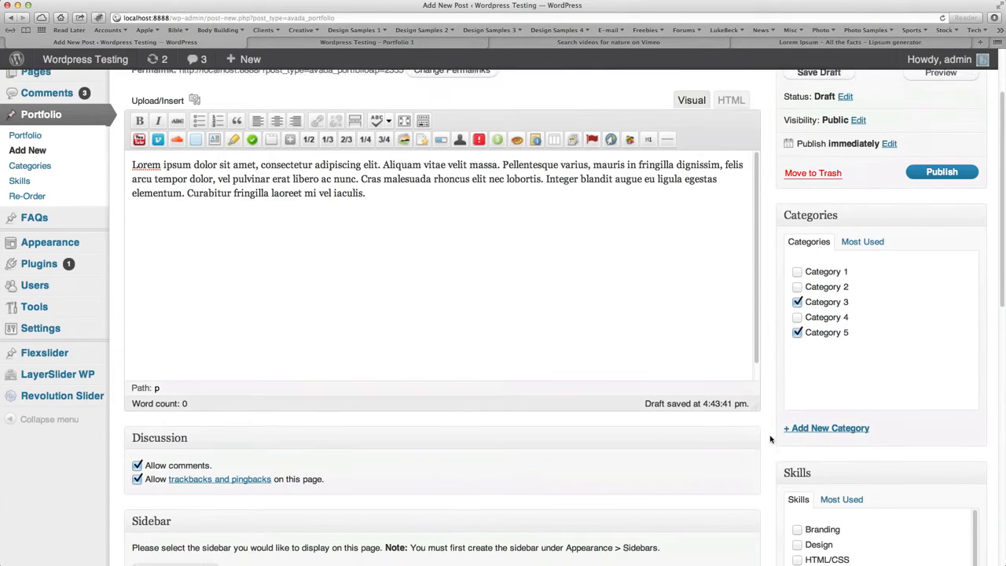
left_click(798, 412)
left_click(798, 427)
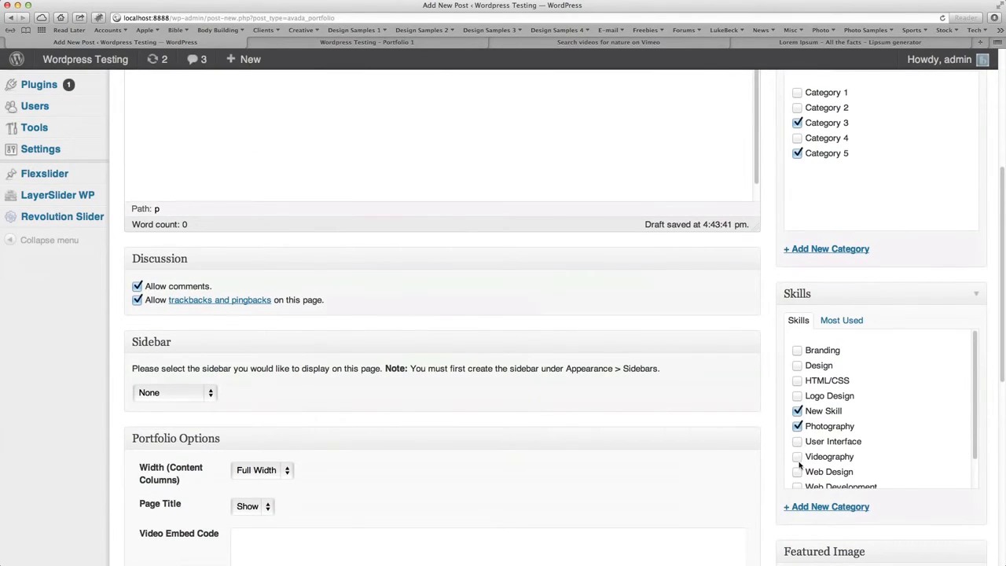
left_click(798, 442)
Step: Set port_slide_4 from the media library as the post's main featured image
scroll(767, 449, "down", 4)
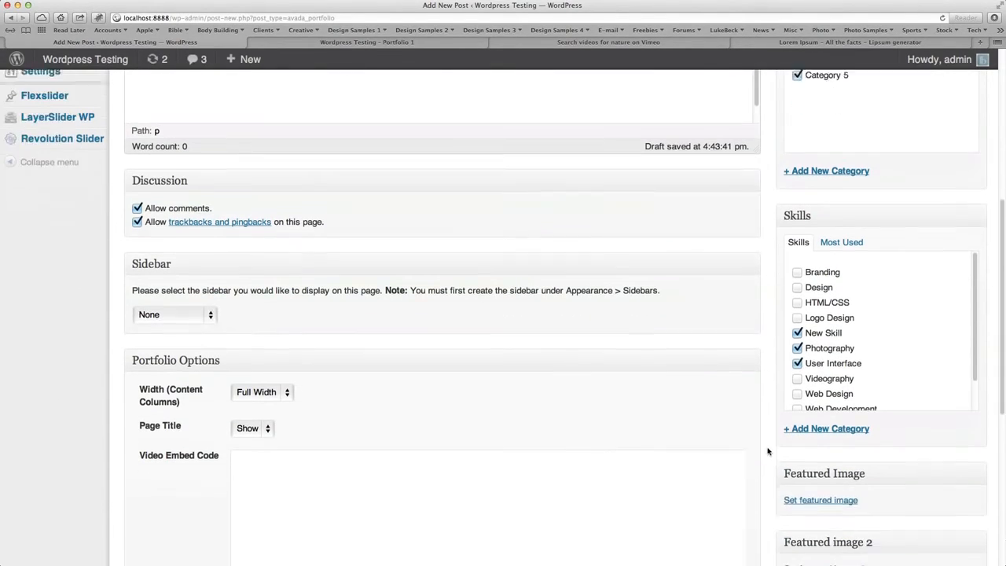
scroll(761, 450, "down", 5)
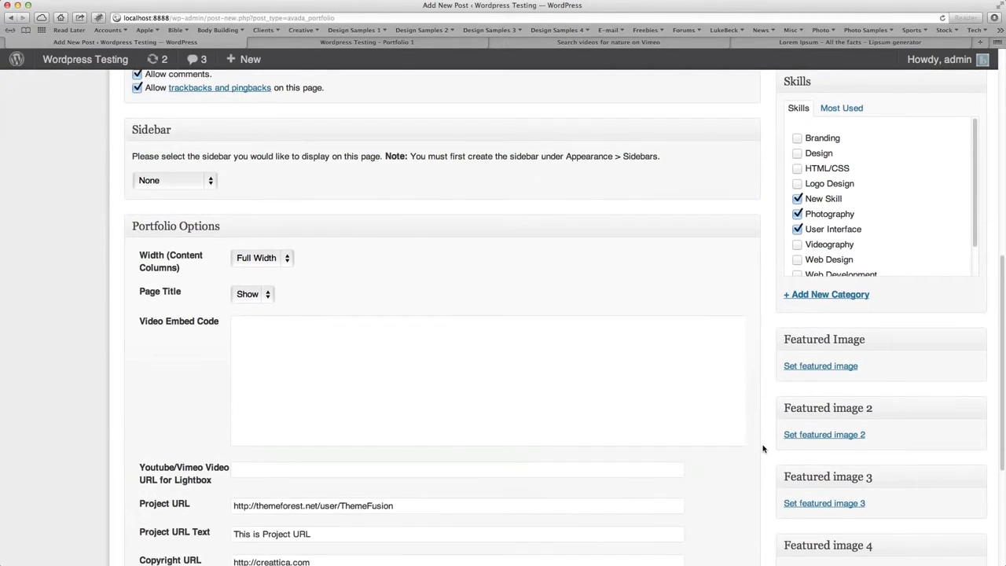
scroll(764, 444, "down", 2)
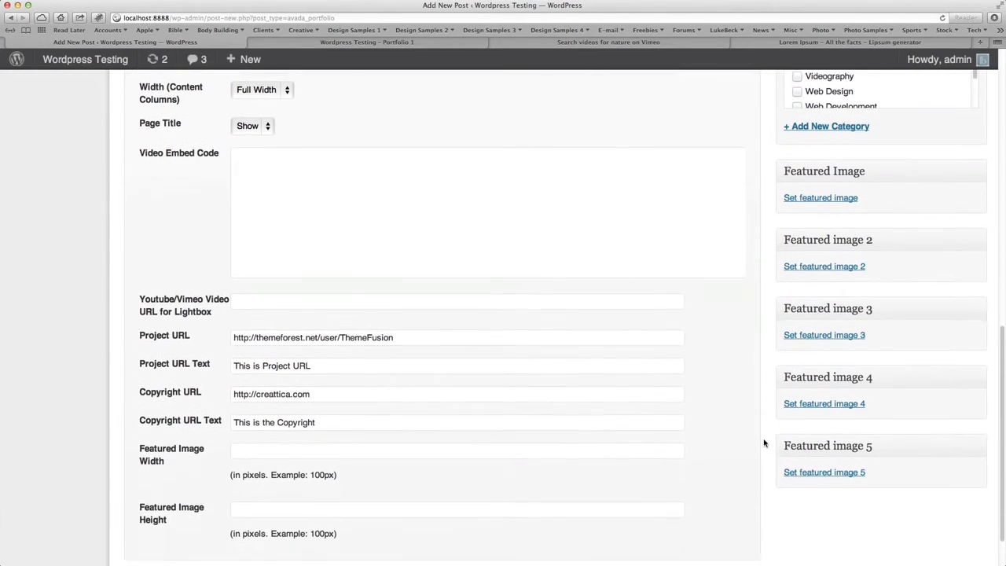
scroll(765, 442, "up", 1)
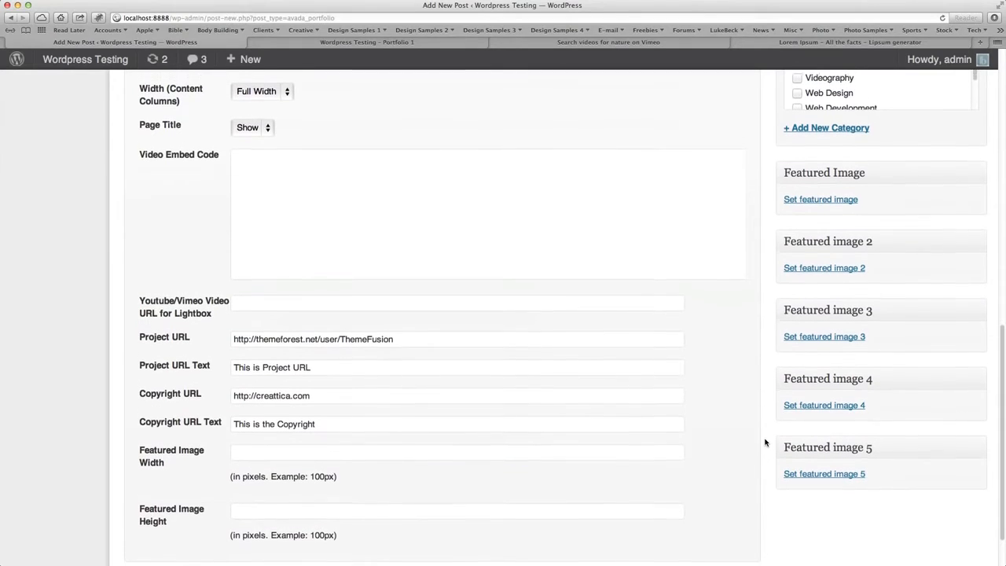
left_click(820, 202)
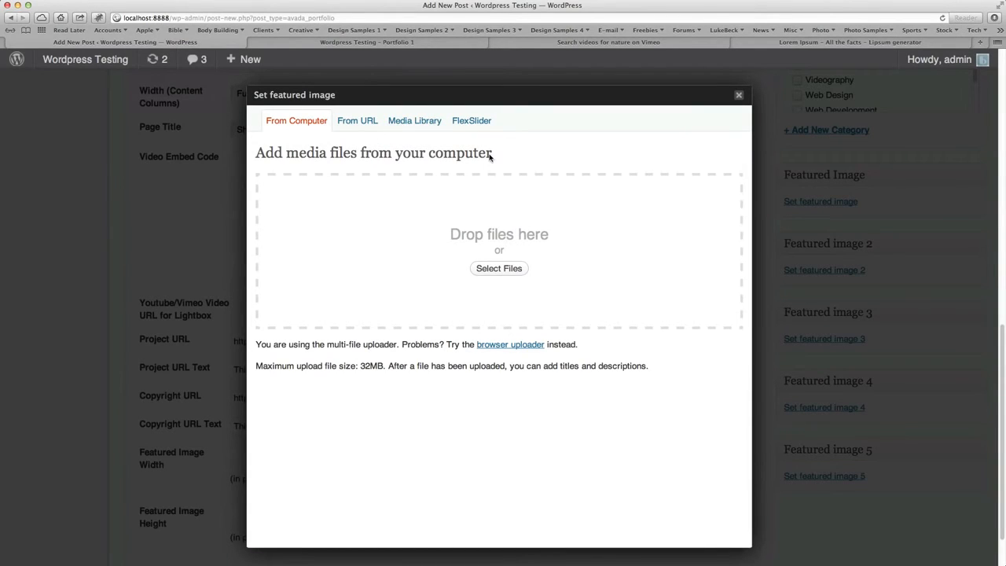
left_click(424, 123)
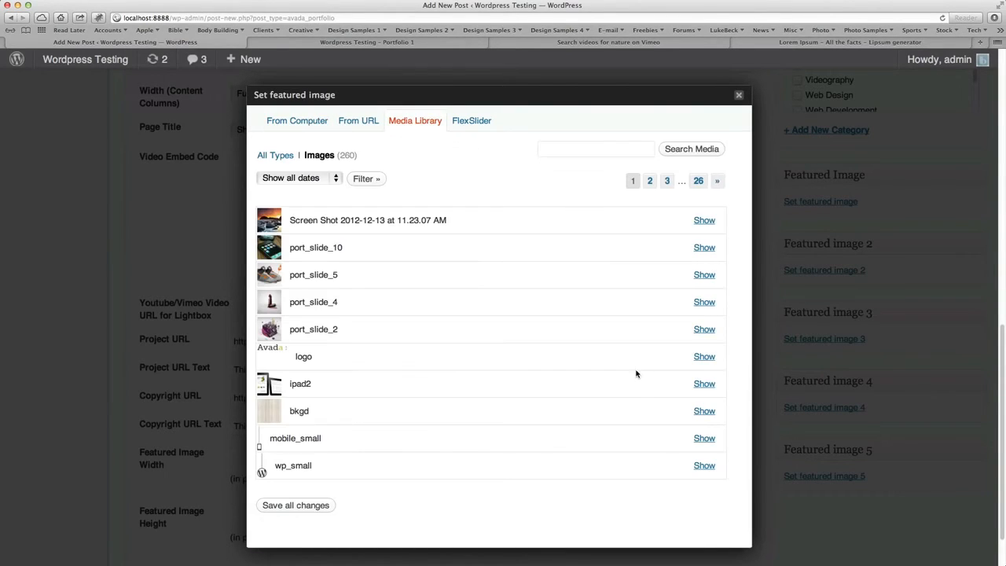
left_click(704, 302)
scroll(635, 407, "down", 8)
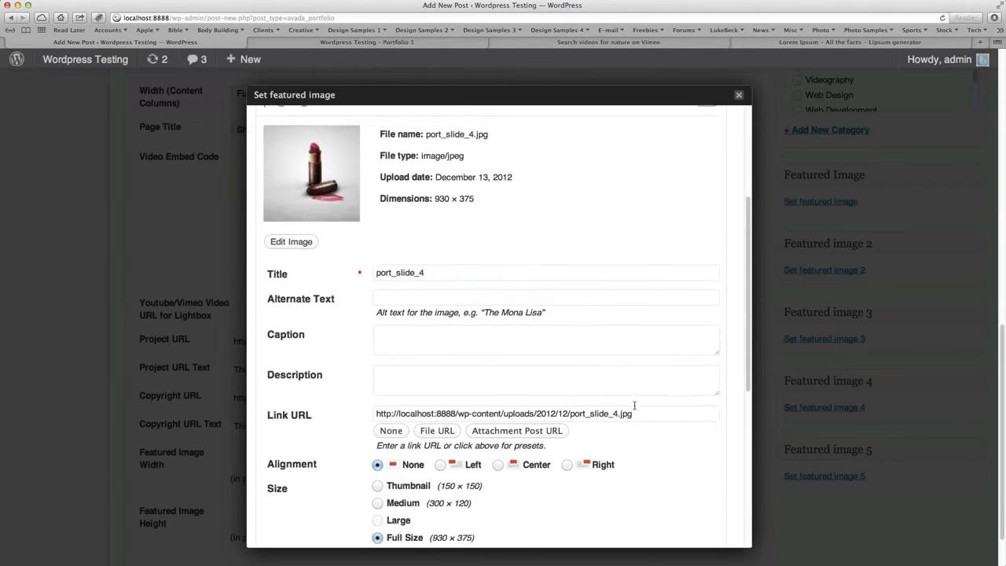
scroll(633, 408, "down", 4)
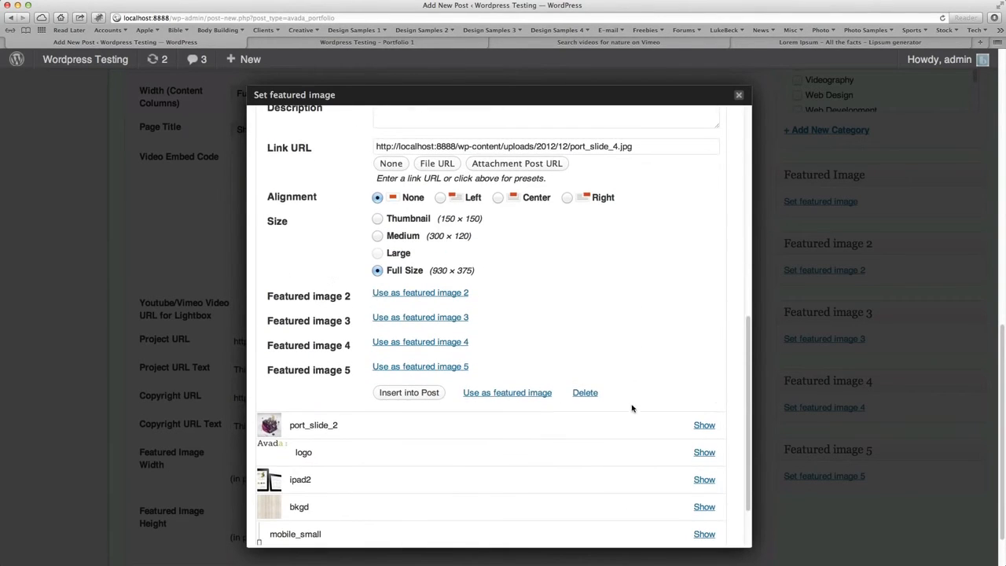
left_click(514, 393)
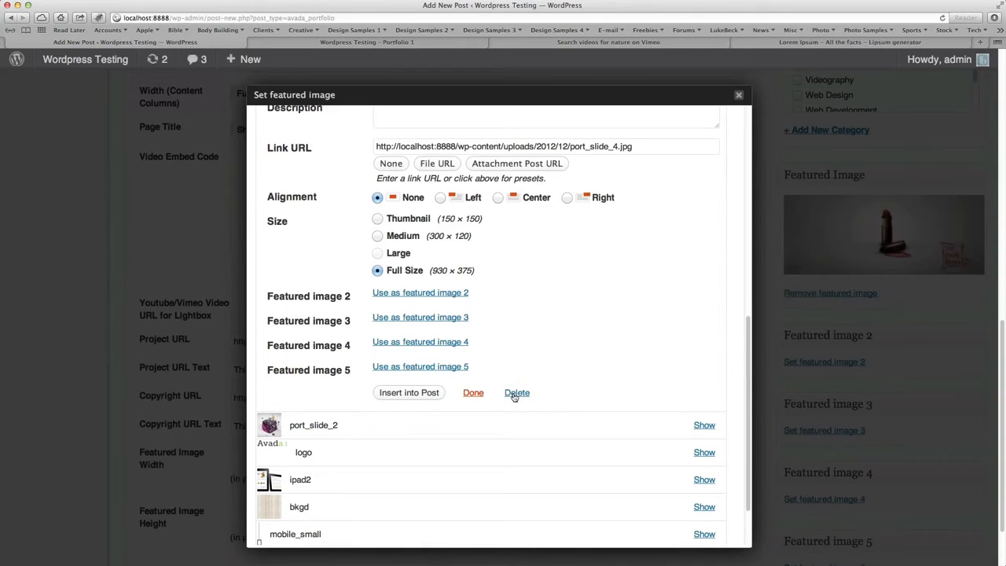
Step: Set port_slide_10 from the media library as featured image 2
scroll(609, 395, "up", 9)
scroll(608, 315, "up", 3)
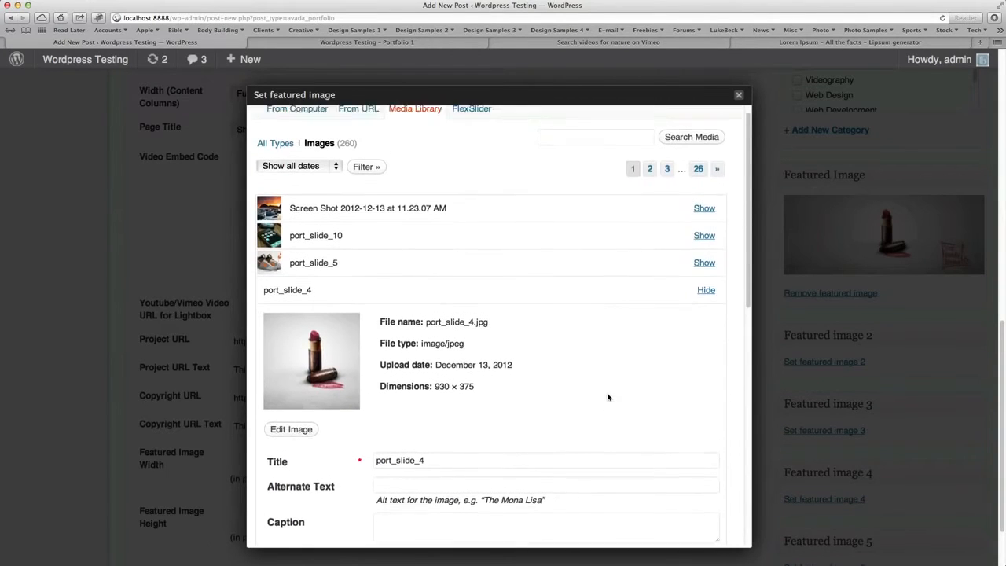
left_click(704, 252)
scroll(637, 426, "down", 4)
scroll(636, 426, "down", 7)
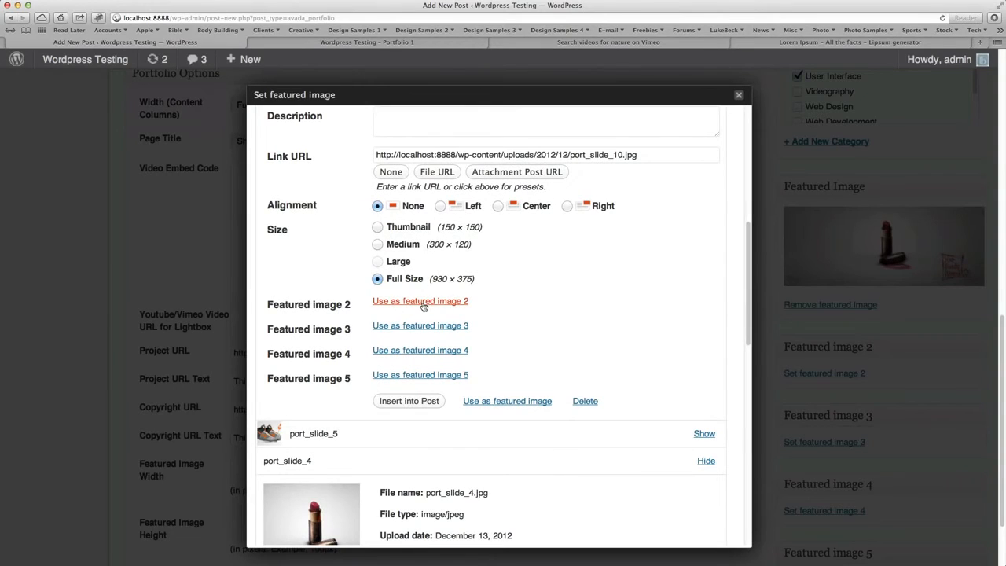
left_click(423, 303)
Step: Set port_slide_5 as featured image 3, close the image dialog and review the completed post form
scroll(685, 383, "up", 10)
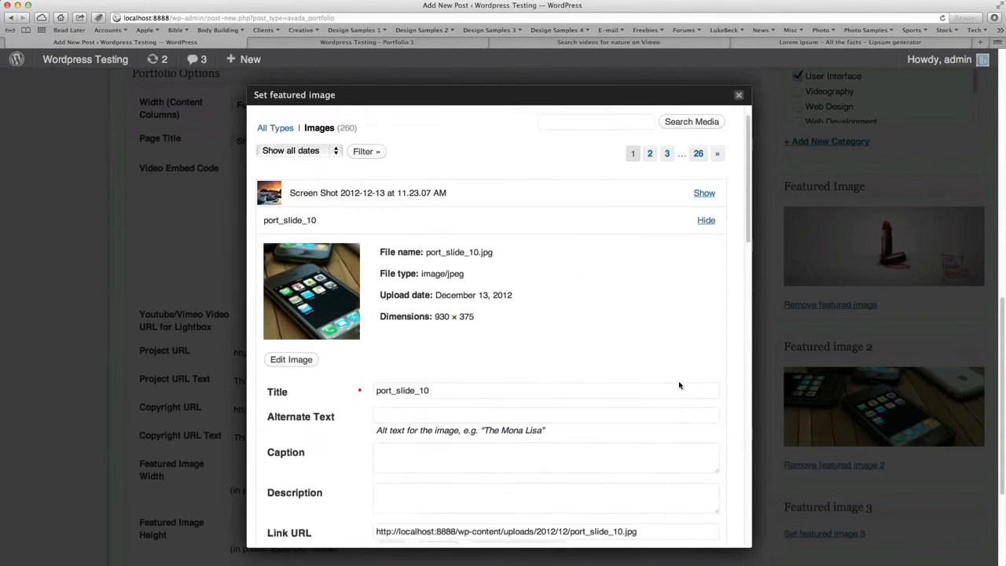
scroll(689, 335, "up", 2)
scroll(659, 347, "down", 12)
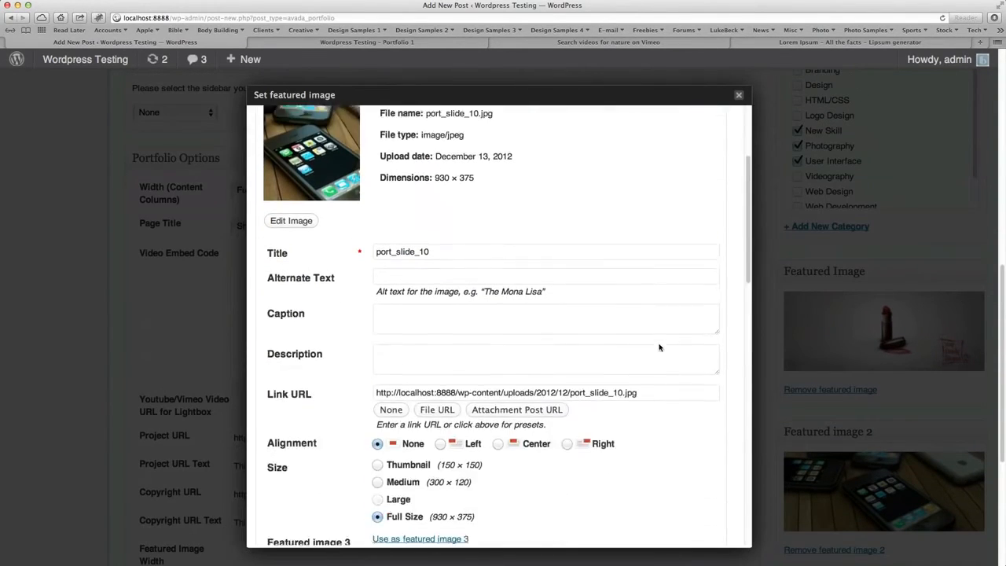
left_click(704, 299)
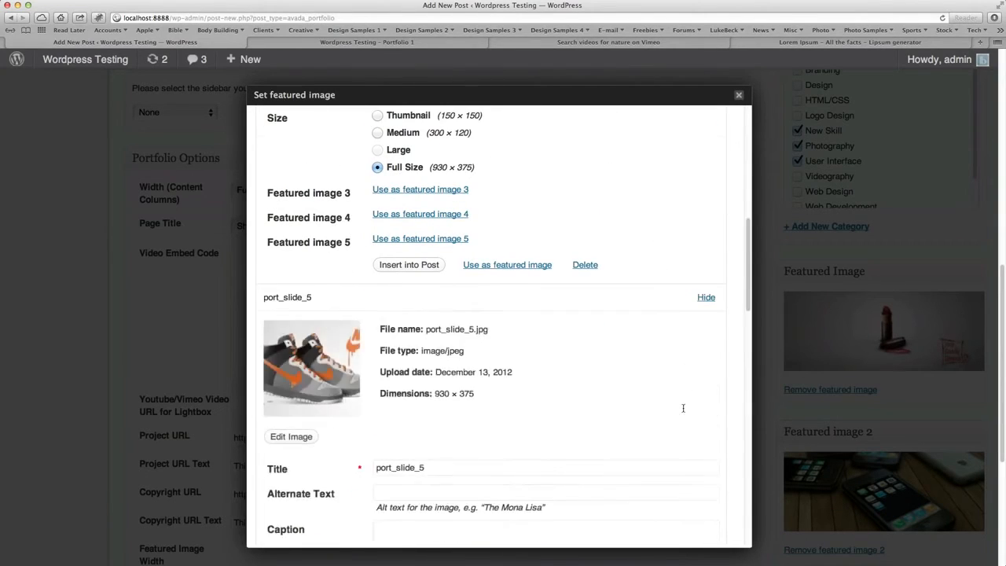
scroll(681, 411, "down", 10)
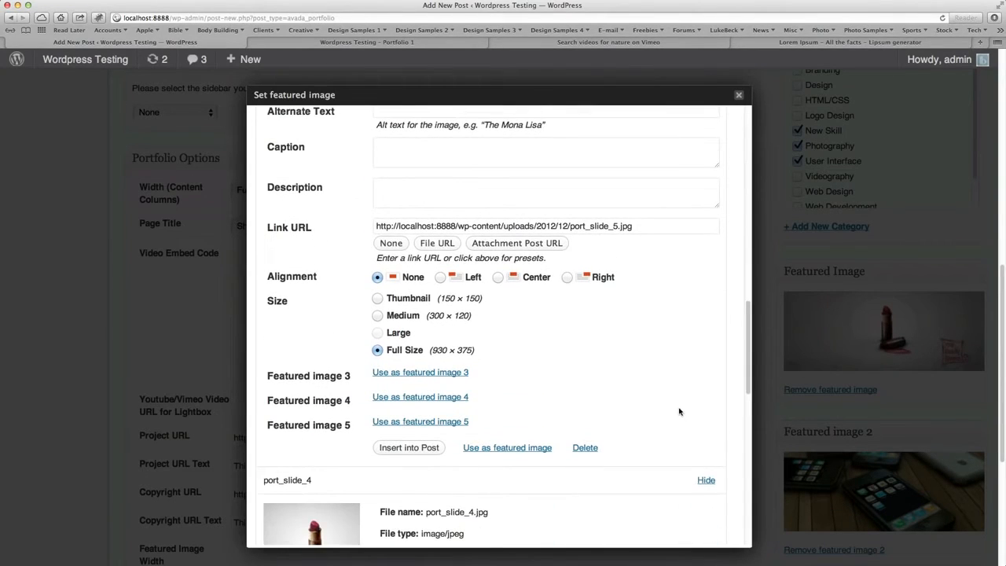
left_click(415, 374)
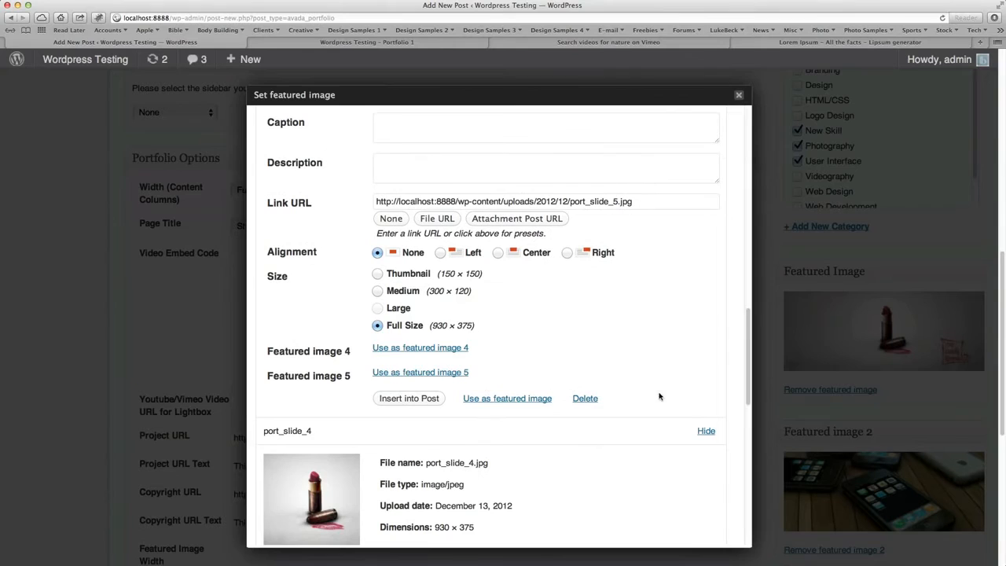
left_click(773, 353)
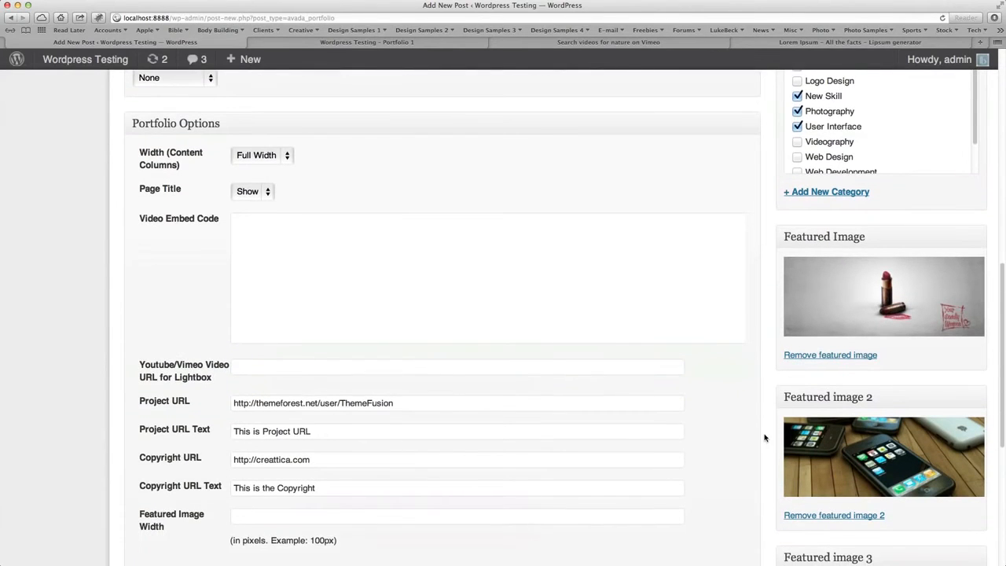
scroll(762, 437, "down", 8)
scroll(740, 430, "up", 20)
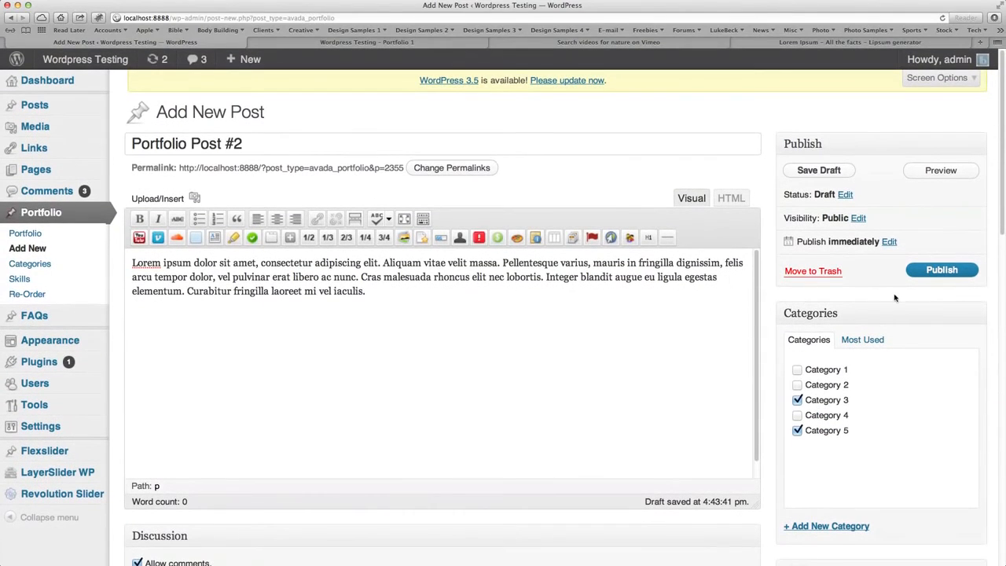
Step: Publish Portfolio Post #2 and return to the list of all portfolio posts
left_click(948, 272)
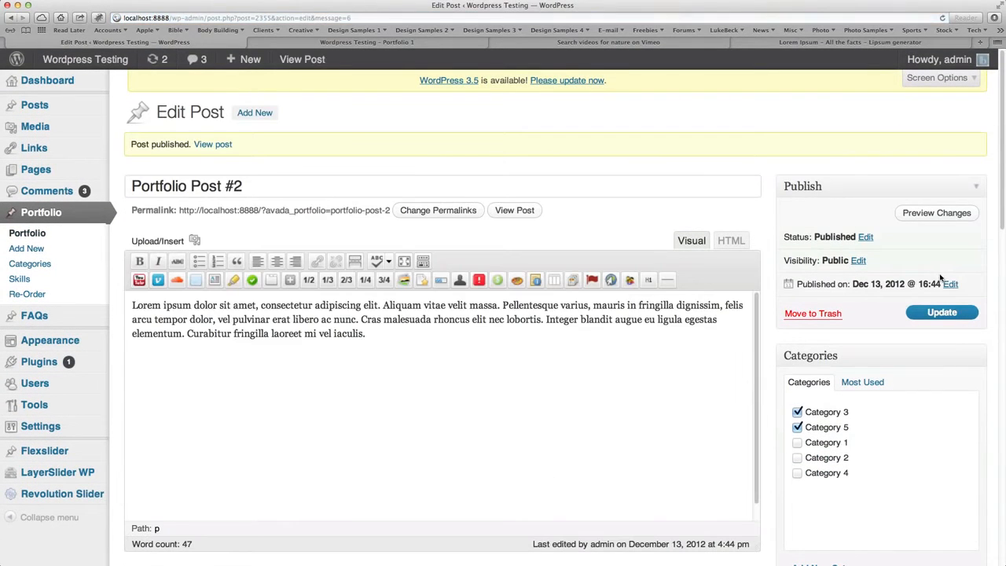
left_click(41, 214)
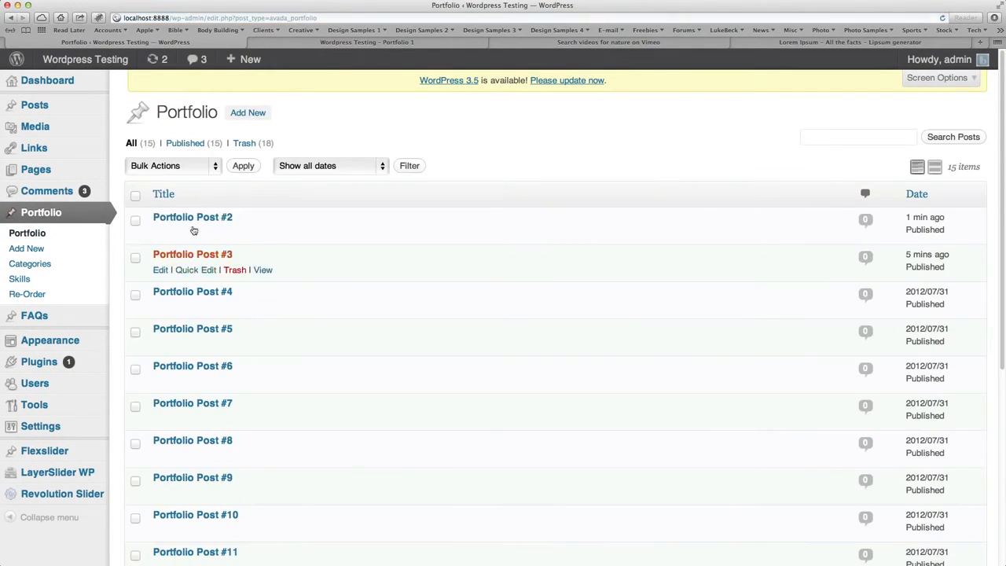
Step: Reload the Portfolio 1 page on the live site and open Portfolio Post #2 from its grid
left_click(388, 45)
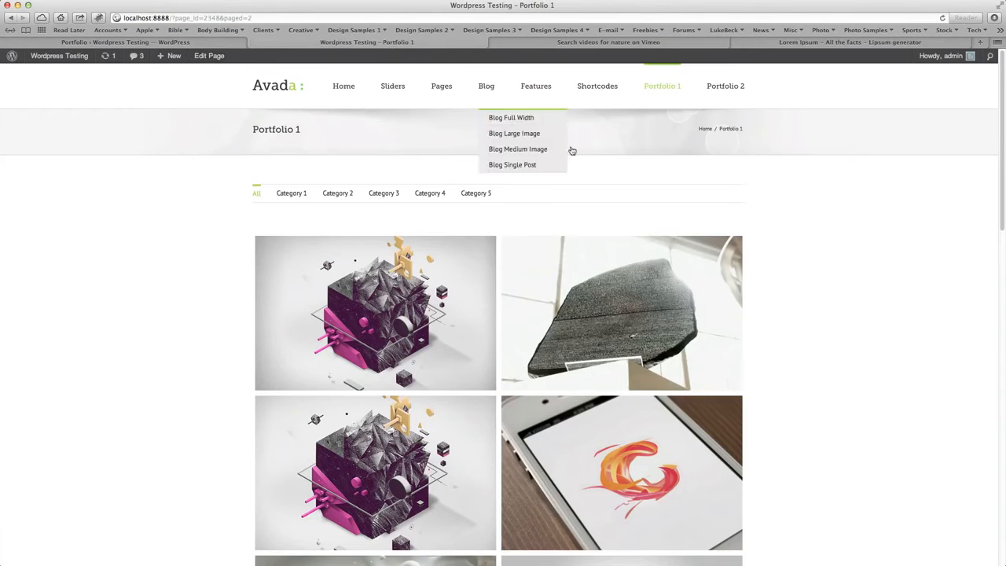
key("super+r")
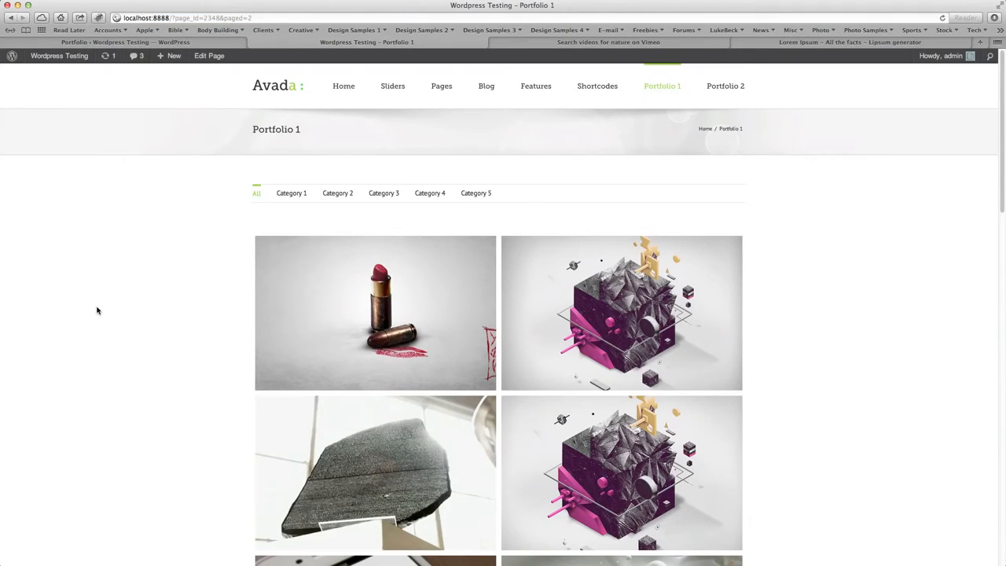
scroll(197, 303, "down", 1)
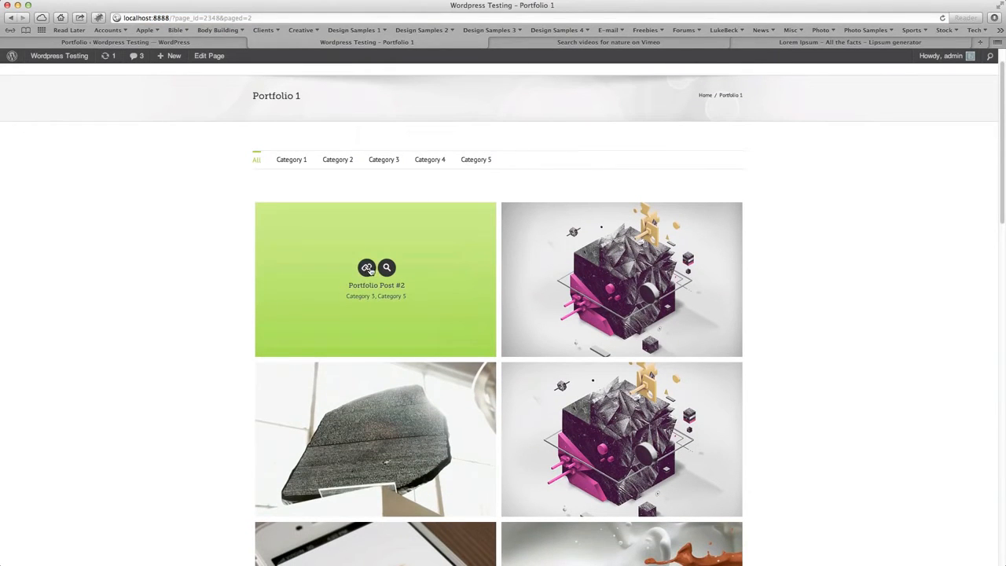
left_click(367, 268)
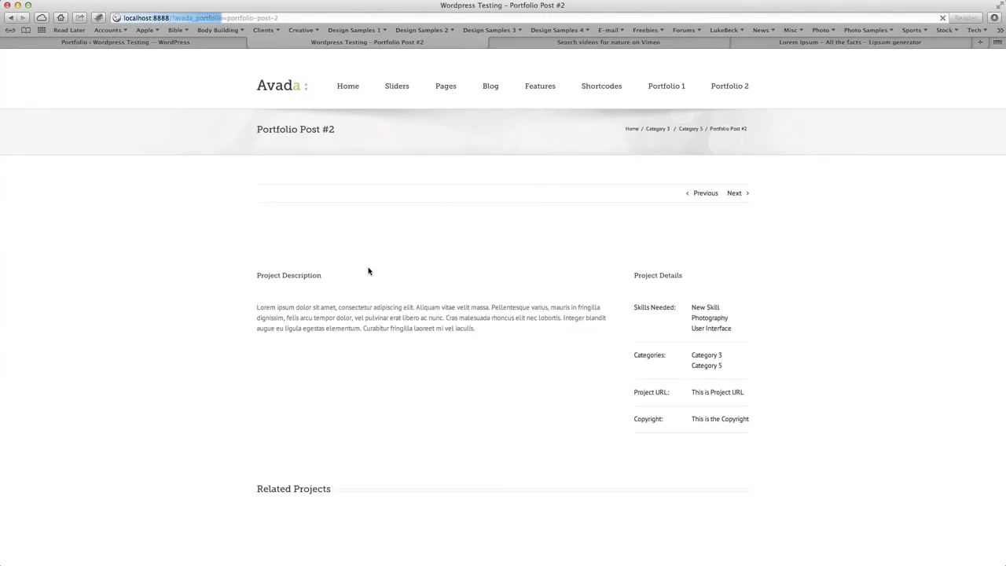
Step: Flip through the post's featured image slideshow and examine its project description, skills, categories, project URL and copyright details
scroll(833, 373, "down", 1)
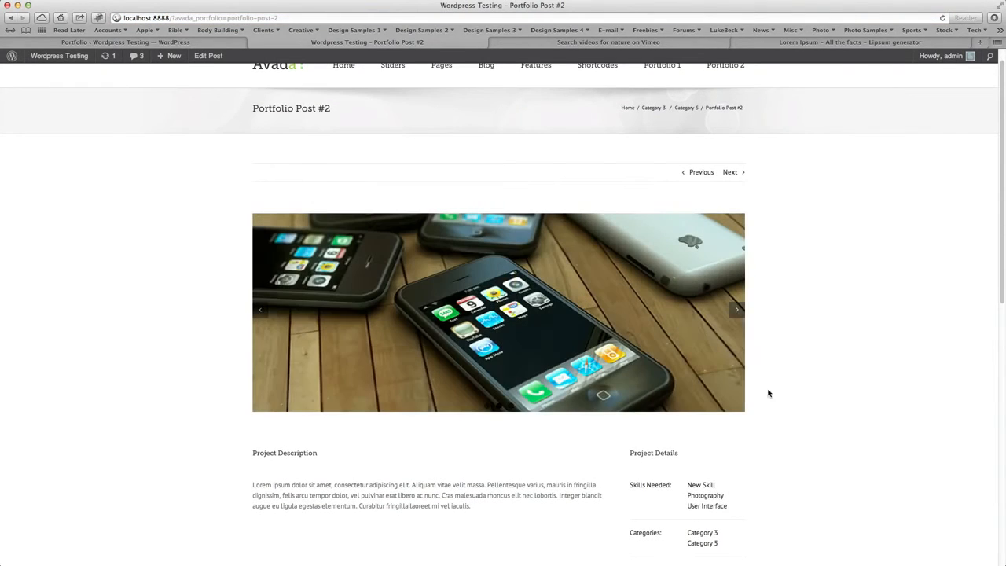
left_click(738, 311)
left_click(738, 312)
scroll(832, 388, "down", 4)
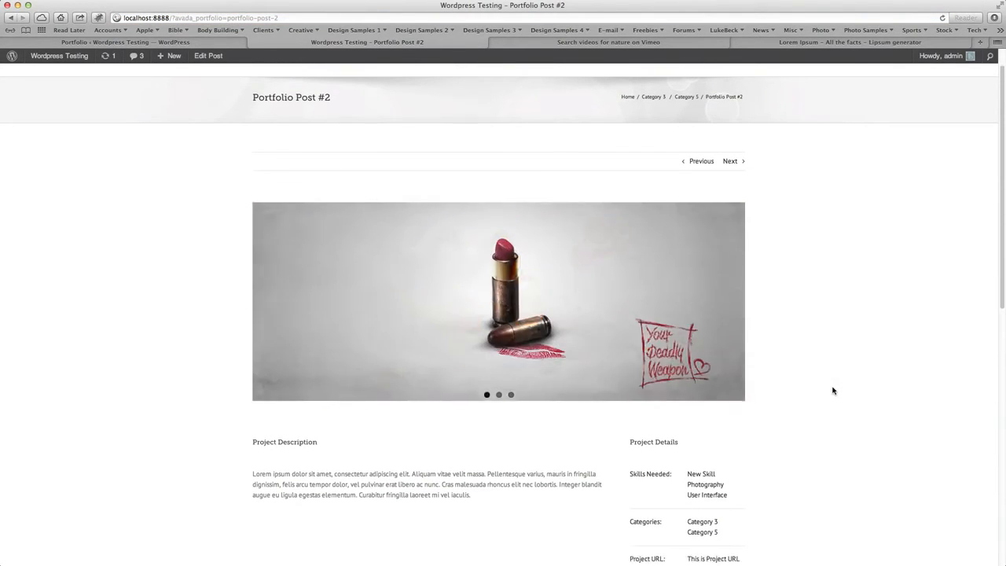
scroll(810, 400, "down", 2)
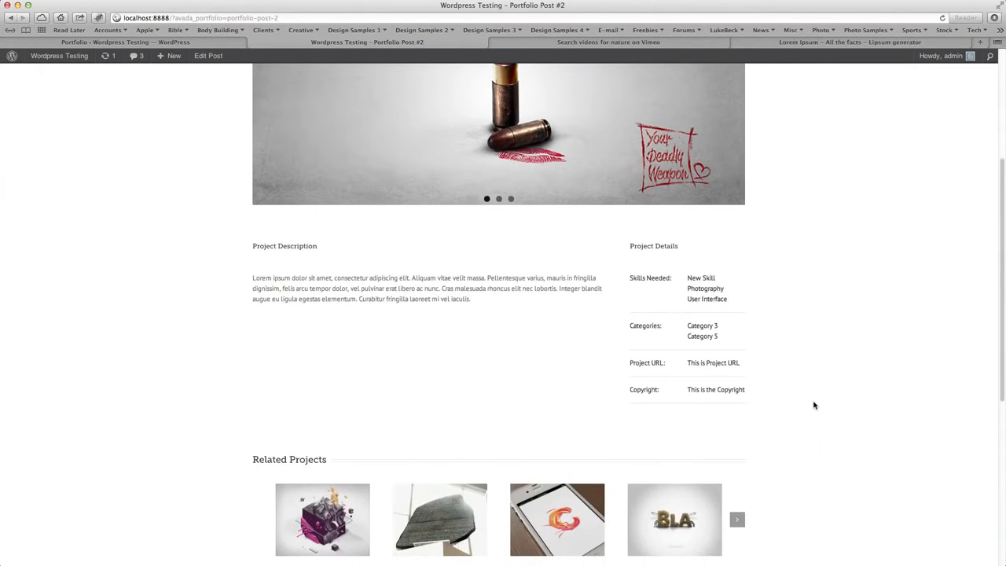
scroll(812, 403, "up", 5)
scroll(814, 408, "down", 3)
scroll(814, 407, "down", 3)
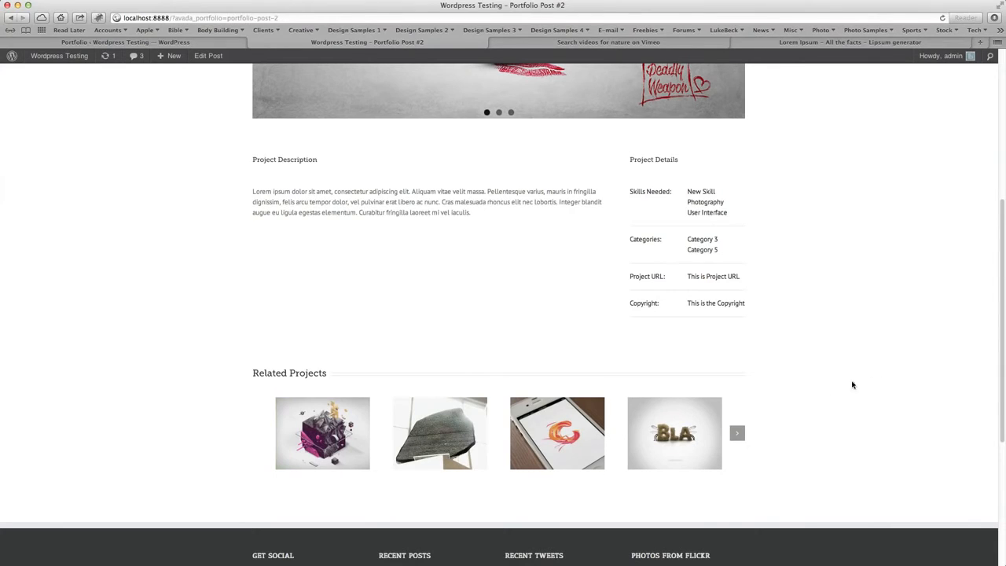
scroll(824, 393, "down", 1)
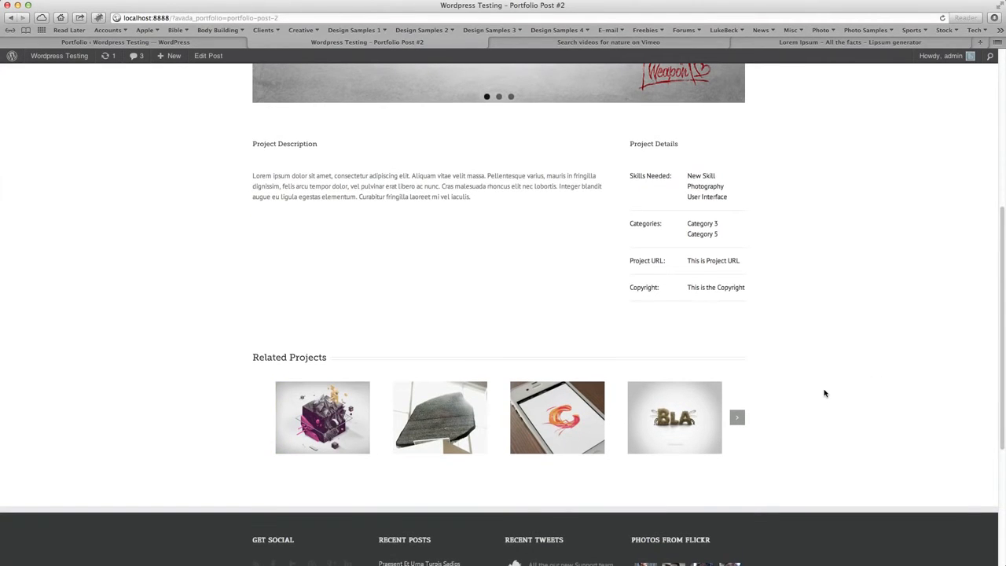
scroll(825, 393, "up", 3)
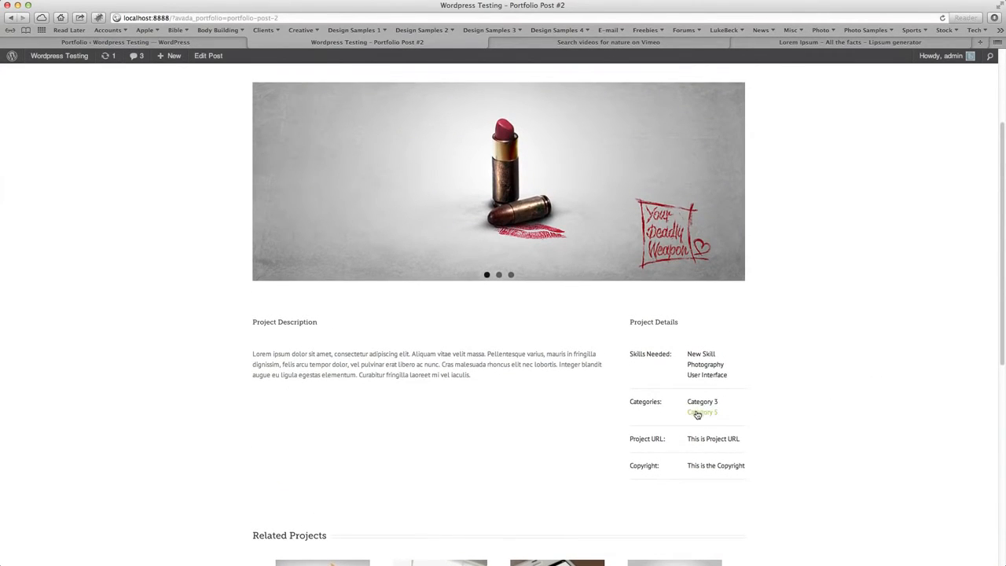
scroll(775, 411, "down", 2)
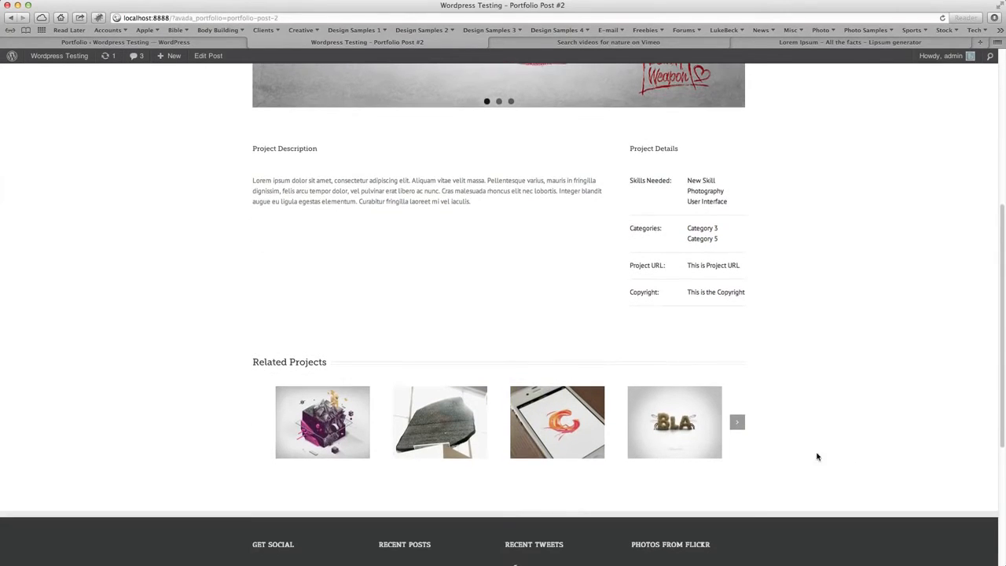
Step: Browse the Related Projects carousel forwards and back, and look over the whole post page again
left_click(740, 422)
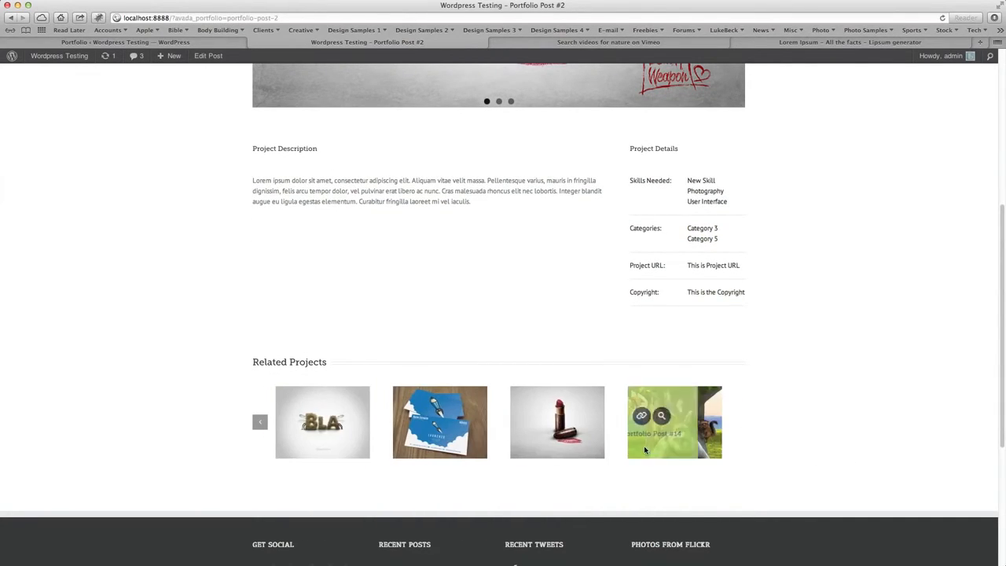
mouse_move(448, 428)
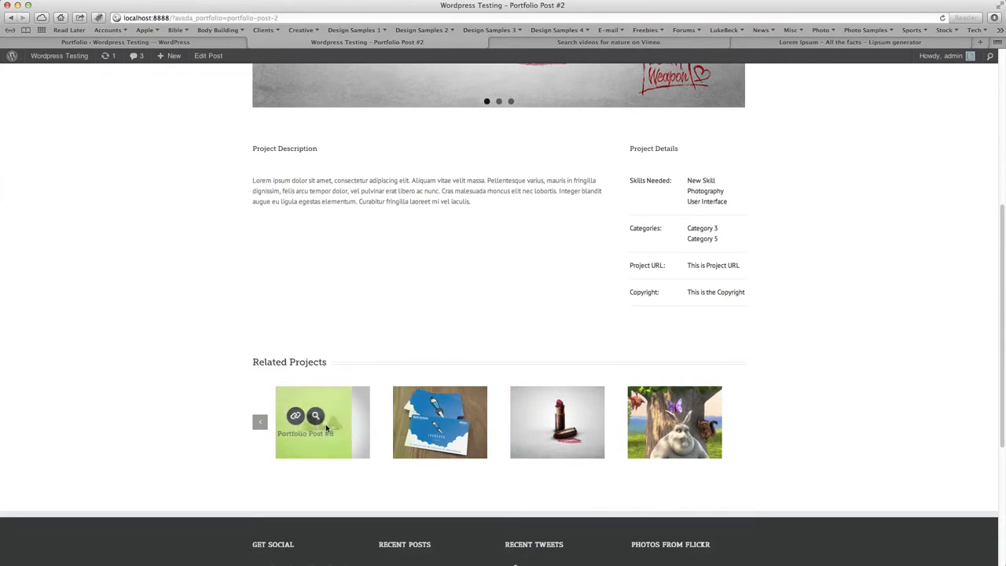
left_click(261, 422)
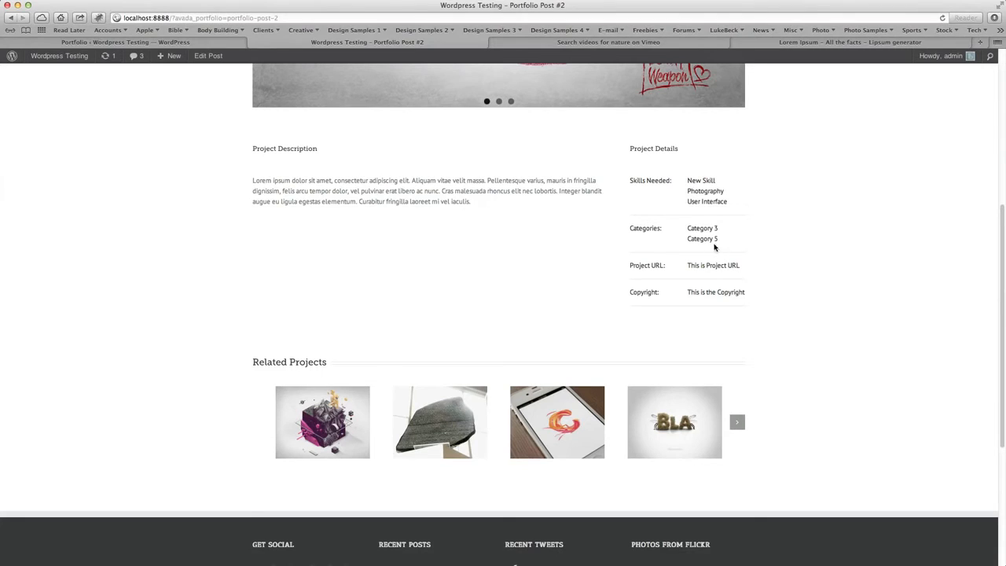
left_click(740, 423)
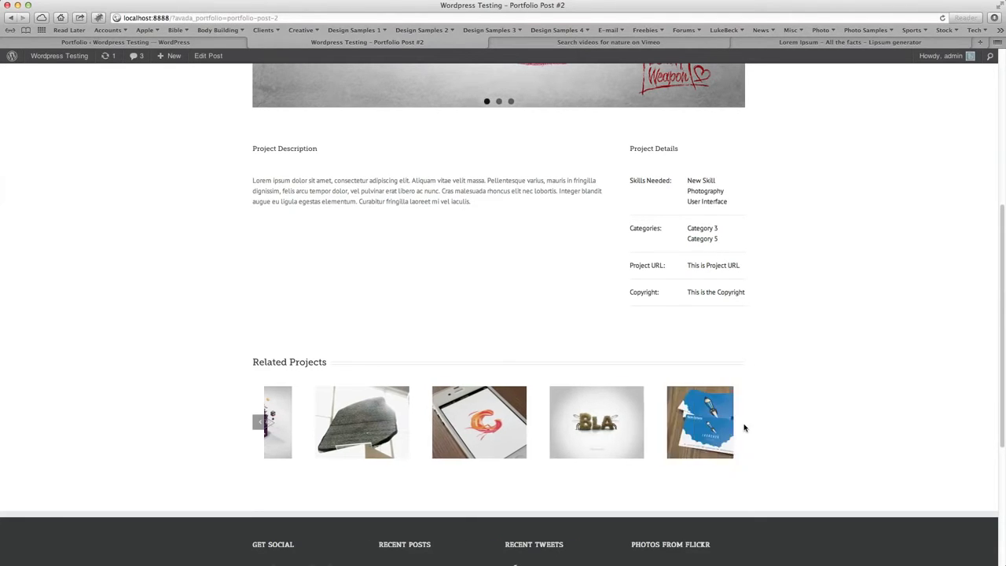
scroll(758, 428, "up", 3)
scroll(881, 338, "up", 3)
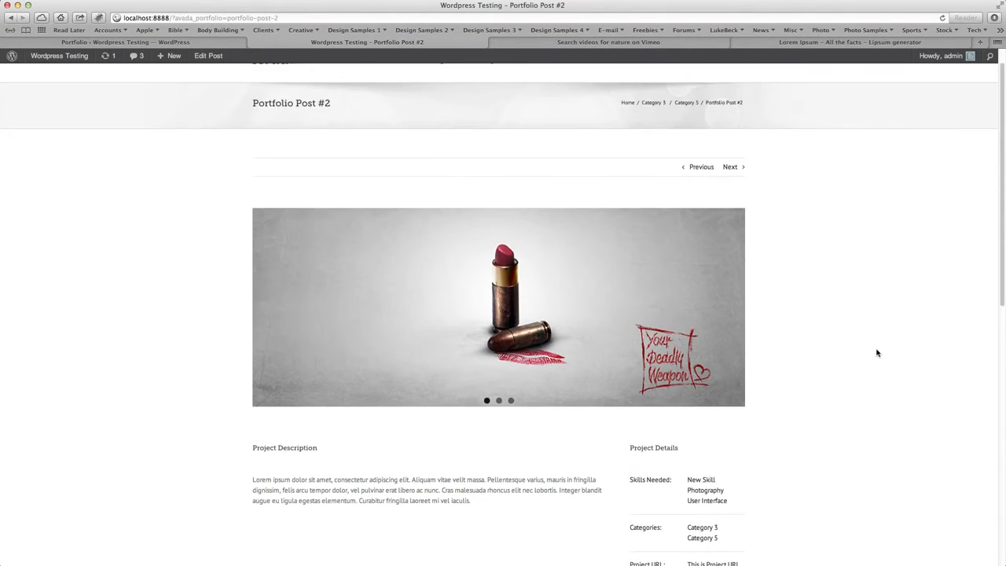
scroll(866, 410, "down", 3)
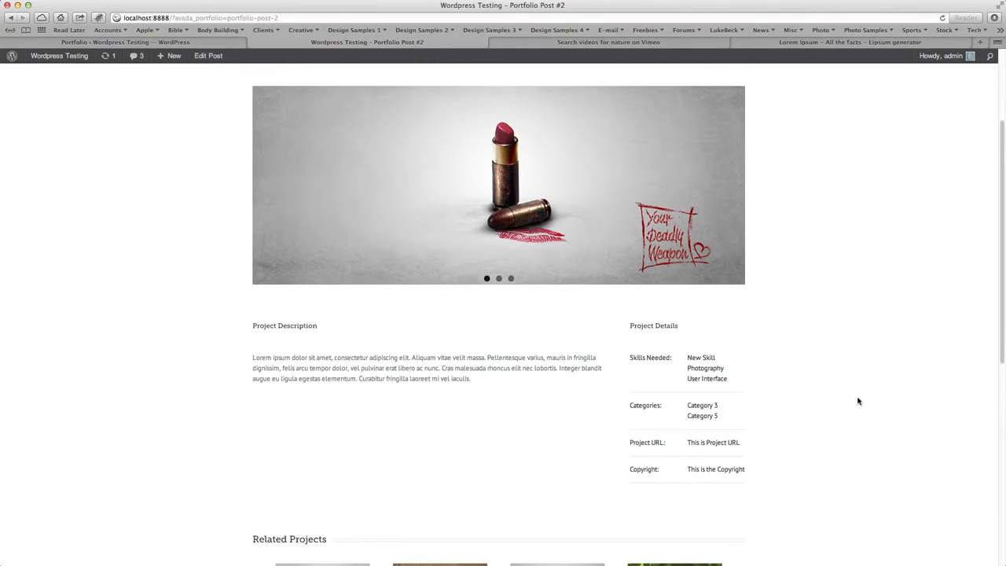
scroll(859, 401, "down", 3)
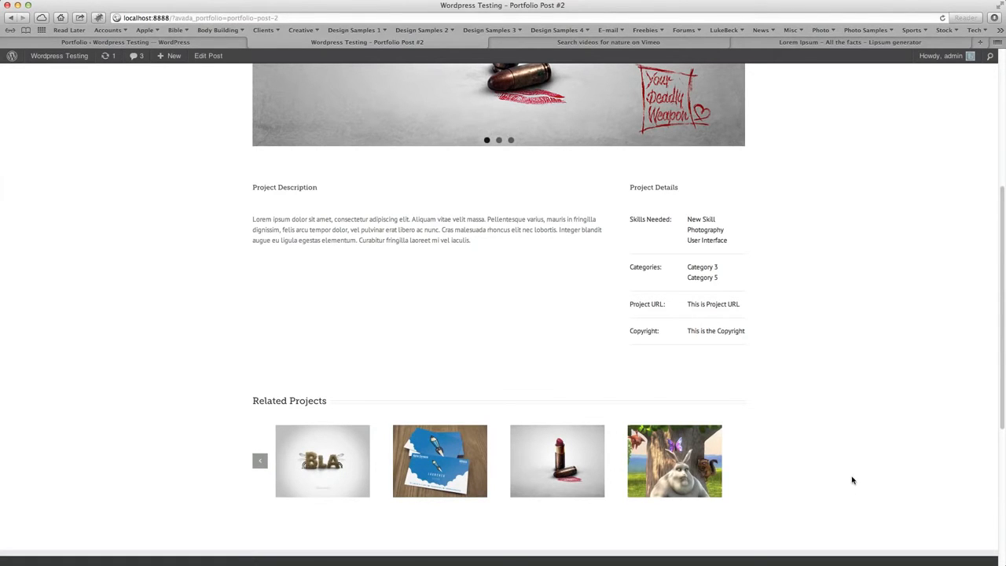
scroll(850, 477, "up", 6)
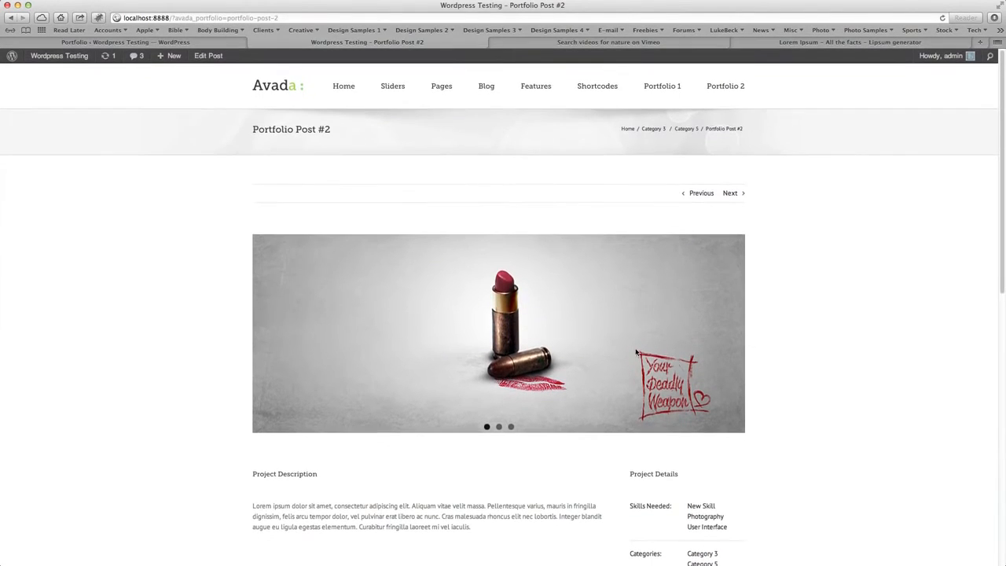
Step: Return to the WordPress admin and start a new portfolio post titled "Portfolio Post #1"
left_click(222, 44)
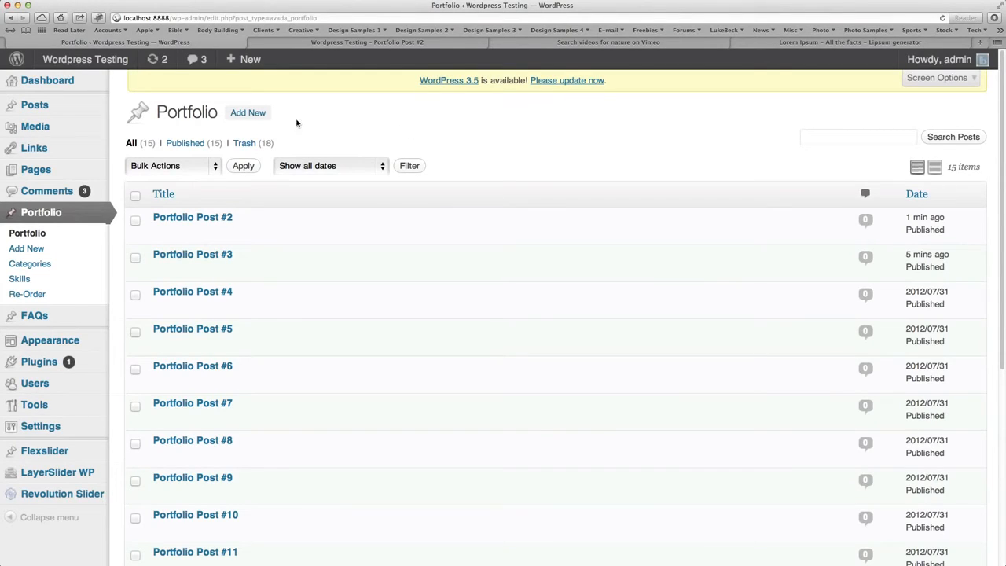
left_click(251, 113)
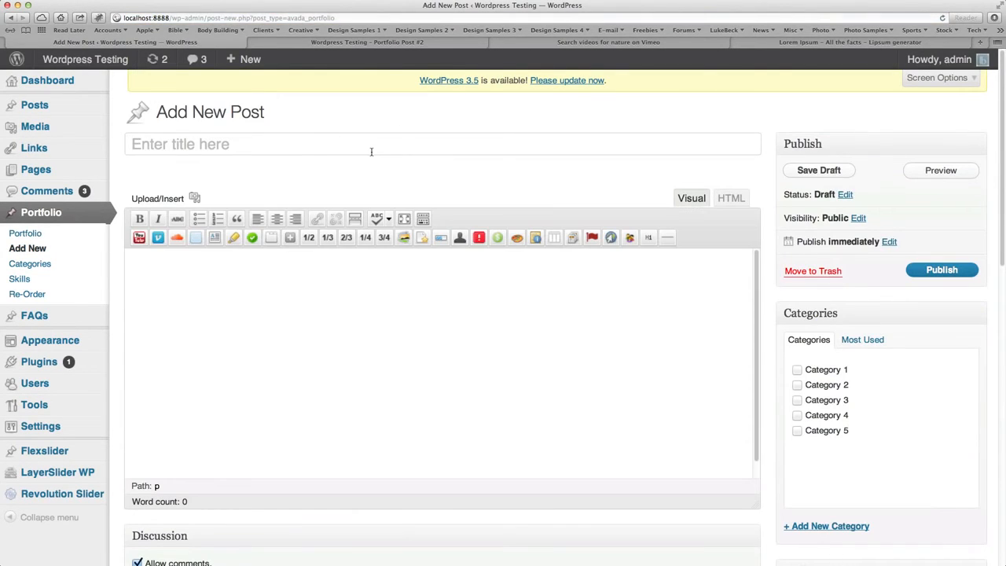
left_click(371, 146)
type("Portfolio P")
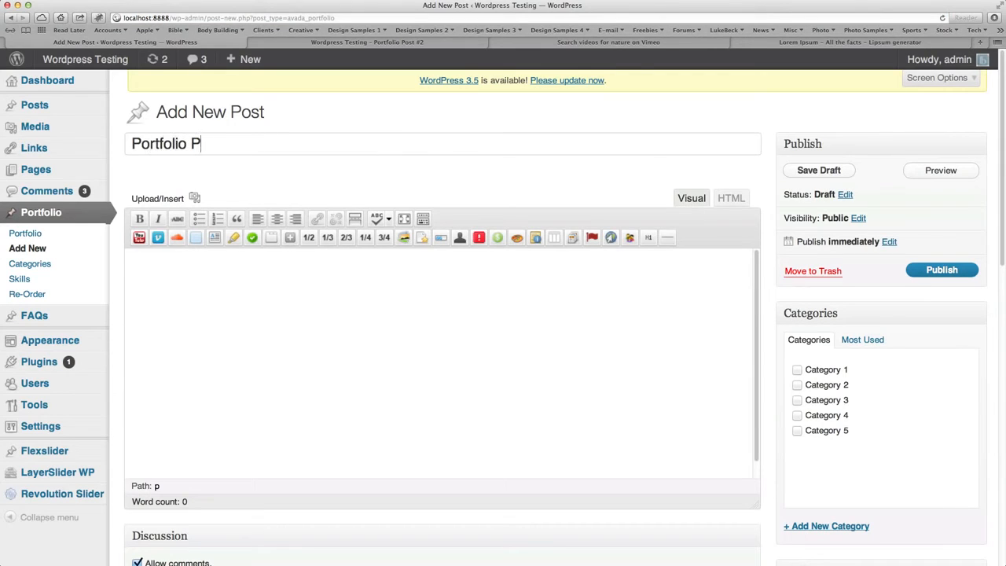
type("ost #1")
Step: Fill the post body with the placeholder paragraph beginning "Lorem ipsum dolor sit amet"
left_click(430, 322)
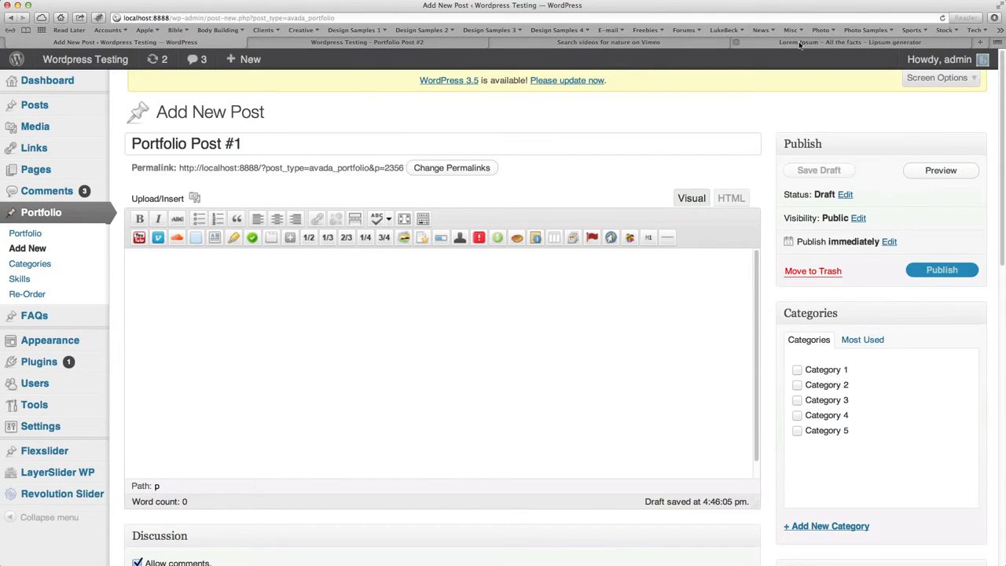
left_click(802, 42)
left_click(226, 42)
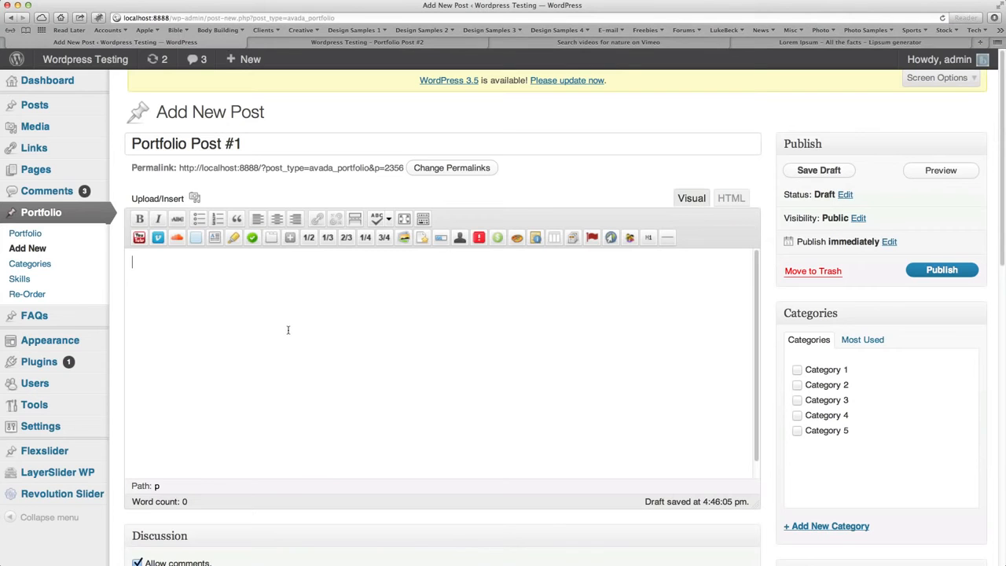
type("Lorem ipsum dolor sit amet, consectetur adipiscing elit. Aliquam vitae velit massa. Pellentesque varius, mauris in fringilla dignissim, felis arcu tempor dolor, vel pulvinar erat libero ac nunc. Cras malesuada rhoncus elit nec lobortis. Integer blandit augue eu ligula egestas elementum. Curabitur fringilla laoreet mi vel iaculis.")
Step: Go to the post's Video Embed Code field, and open The Arctic Light from the Vimeo search results for nature
scroll(787, 389, "down", 10)
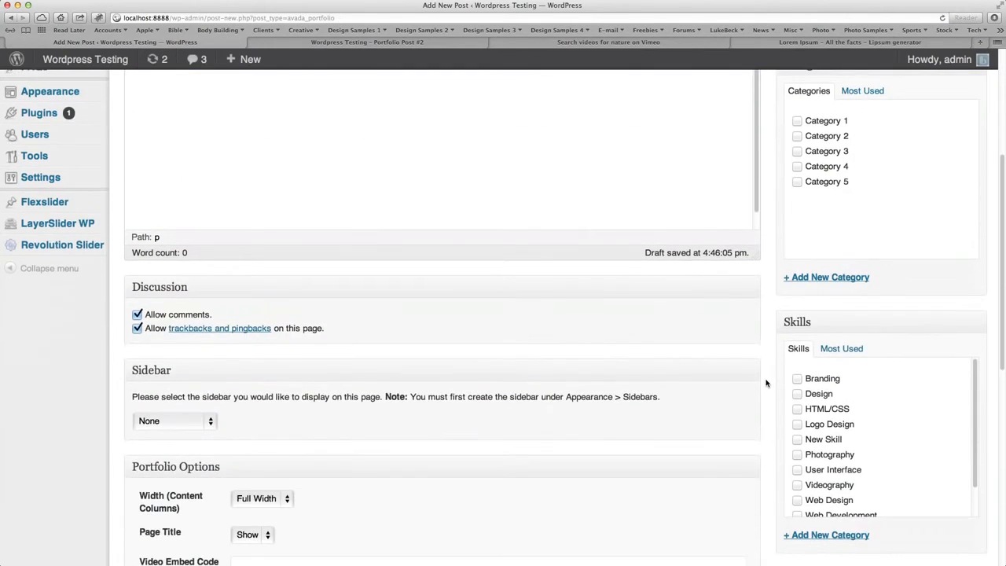
scroll(546, 350, "down", 3)
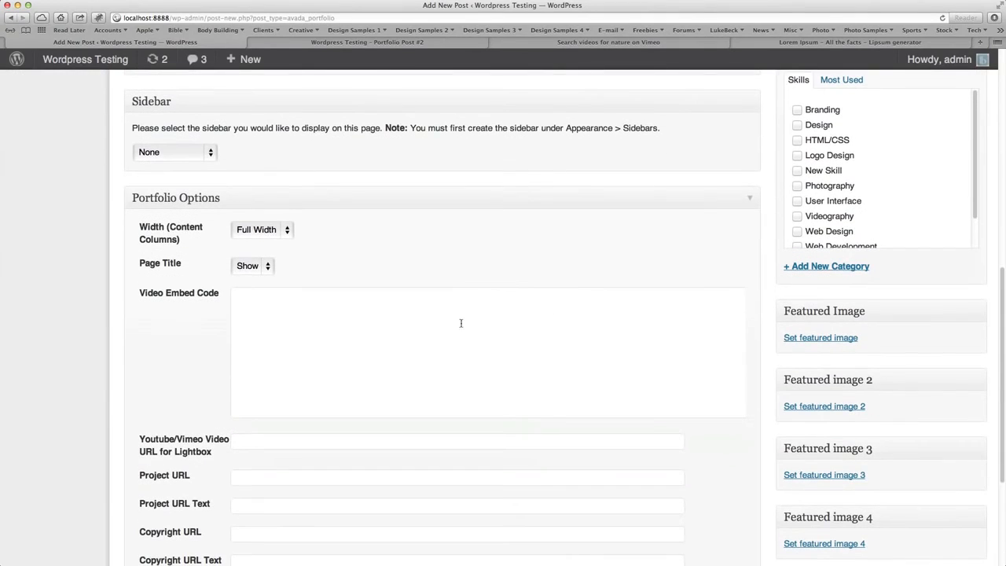
left_click(383, 324)
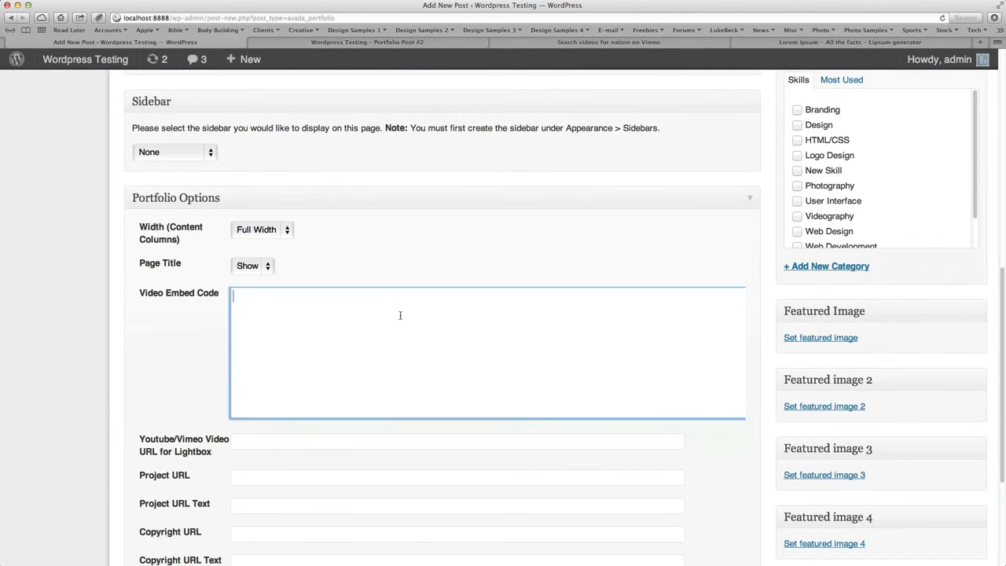
left_click(578, 45)
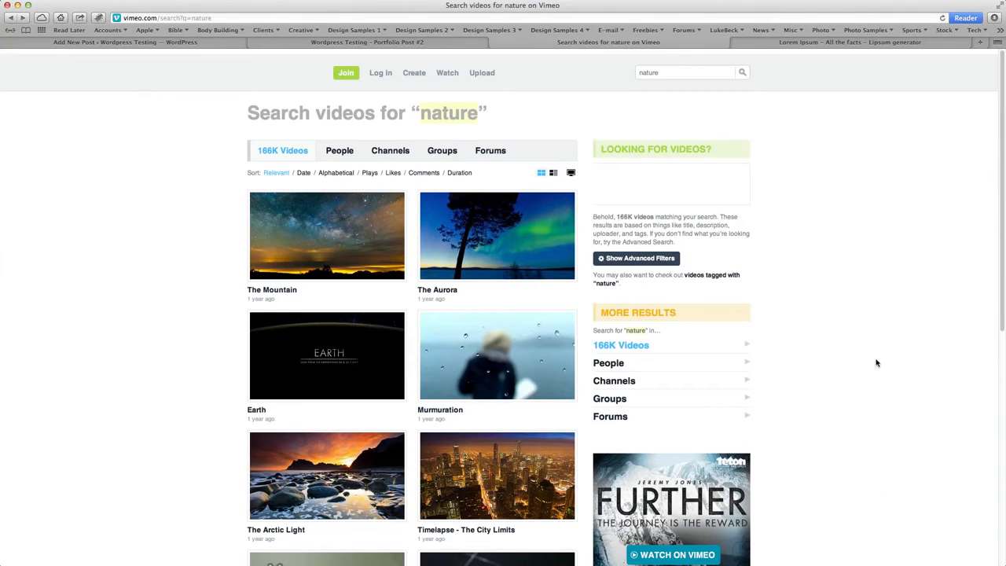
scroll(873, 361, "down", 3)
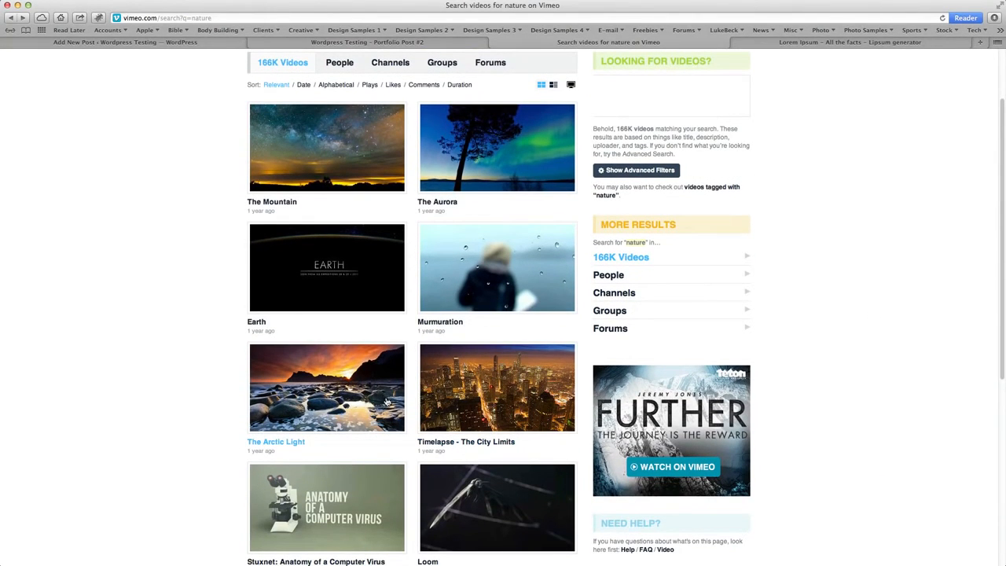
left_click(313, 402)
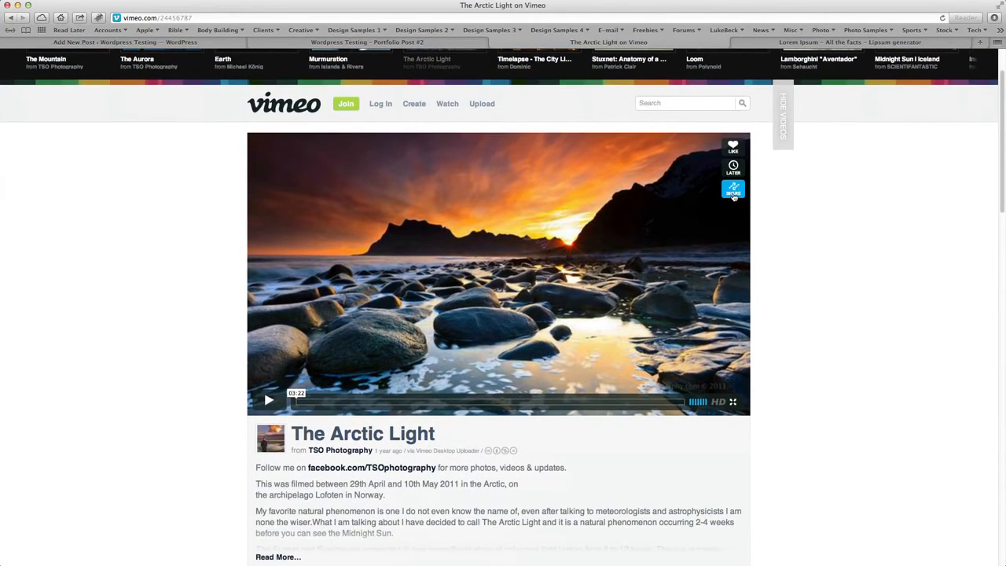
Step: Copy the embed code of The Arctic Light video from its sharing dialog and expand the embed customization options
left_click(734, 188)
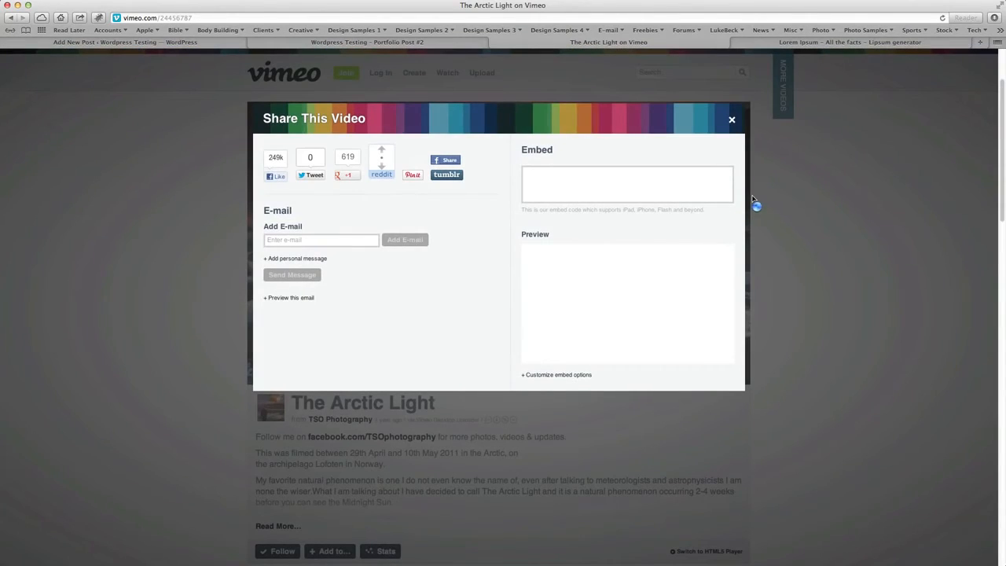
left_click(588, 189)
key("super+c")
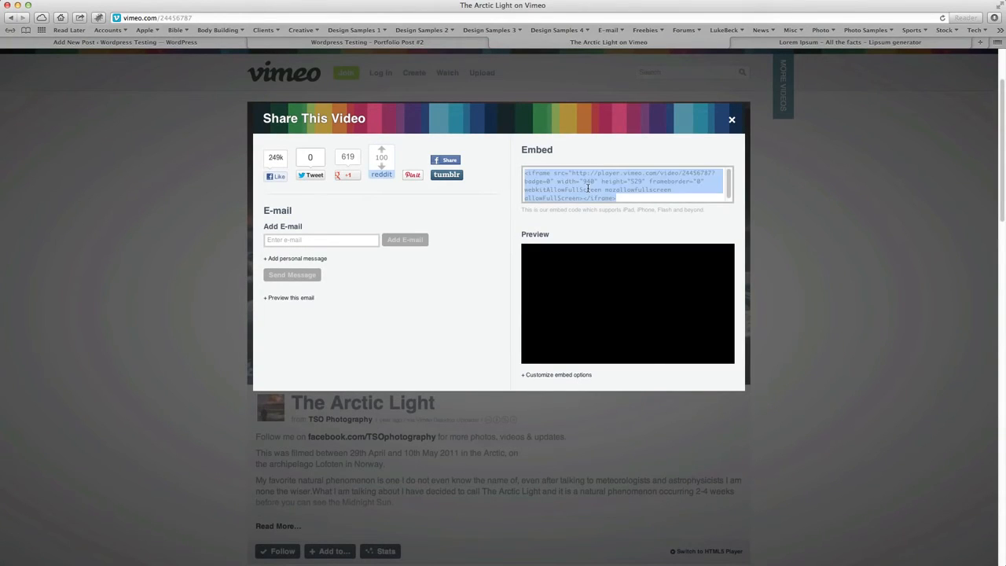
left_click(546, 376)
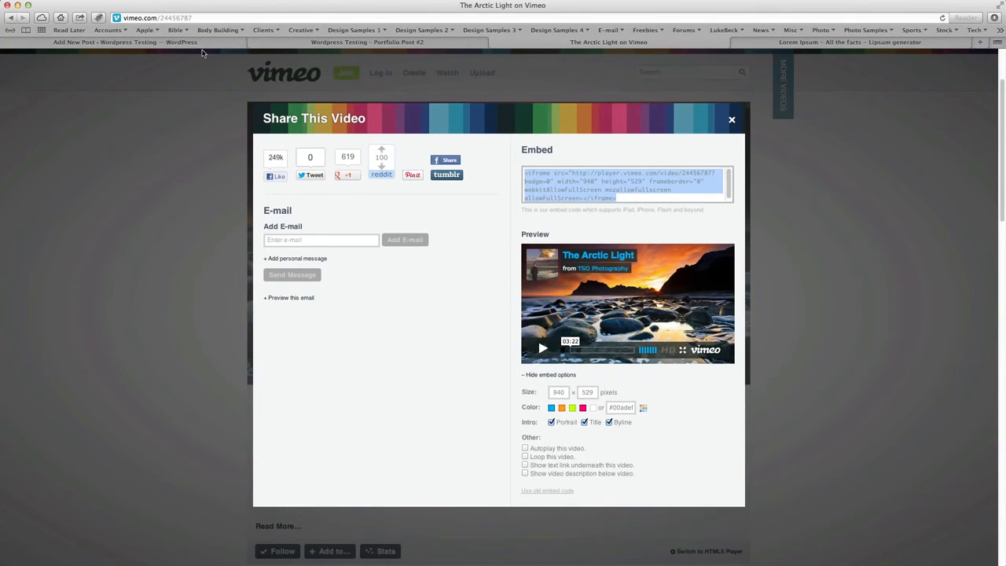
Step: Return to the new portfolio post and paste the copied Vimeo iframe code into its Video Embed Code field
left_click(215, 41)
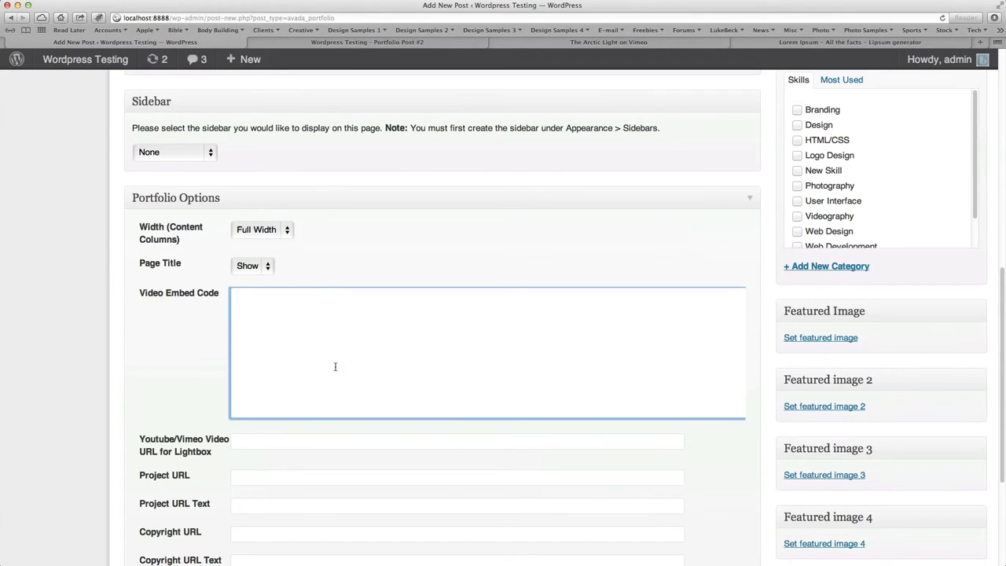
key("super+v")
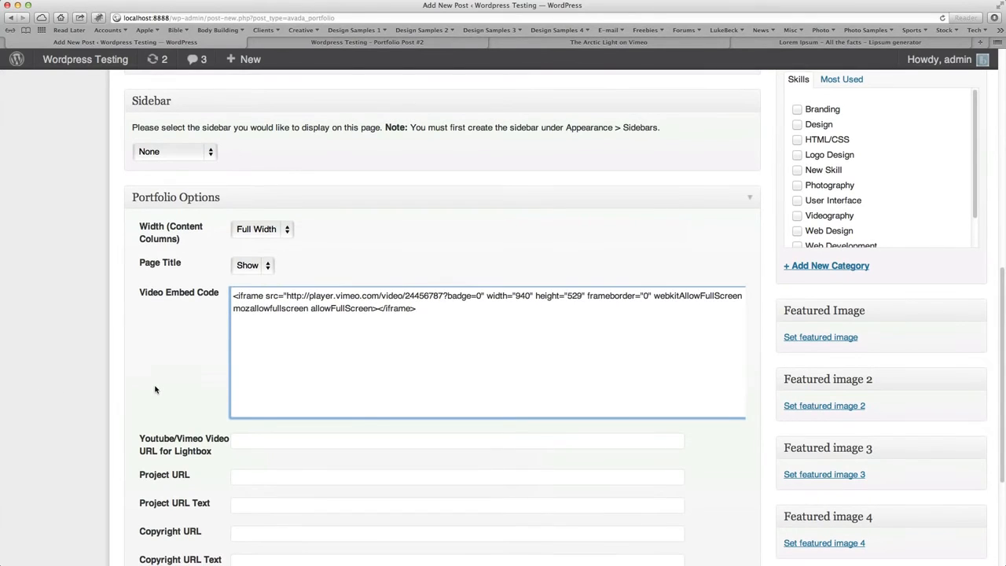
scroll(155, 389, "down", 2)
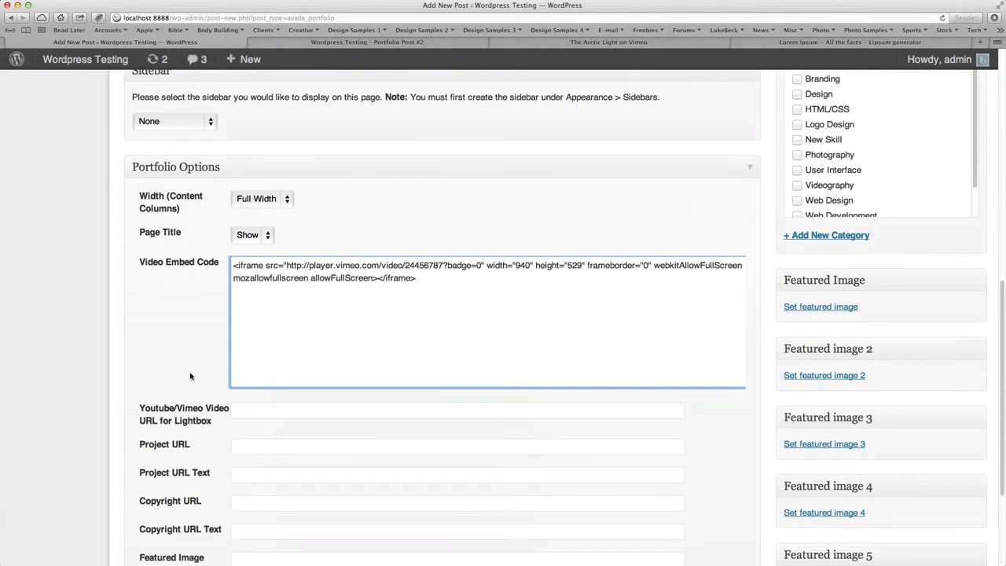
left_click(295, 415)
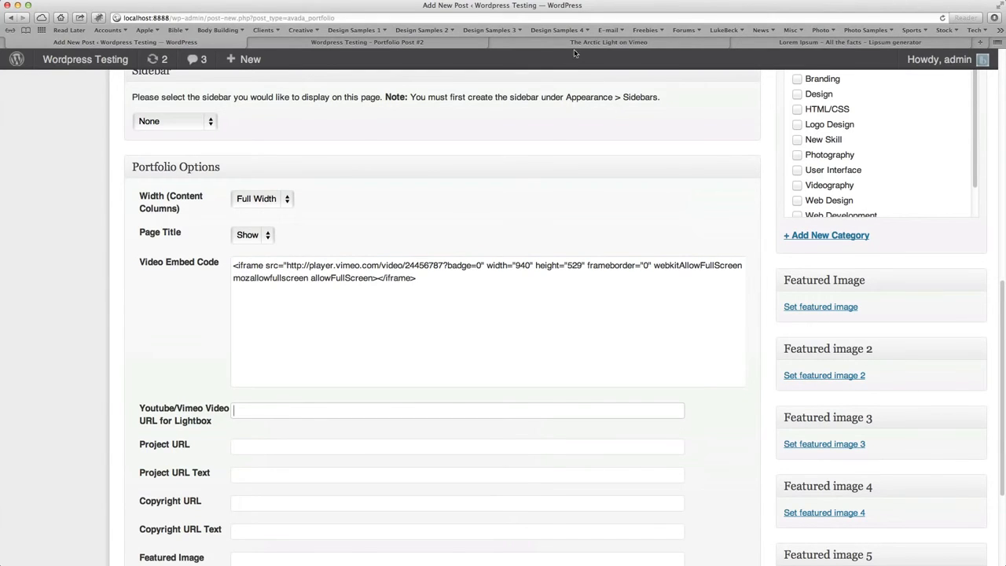
left_click(607, 44)
left_click(731, 122)
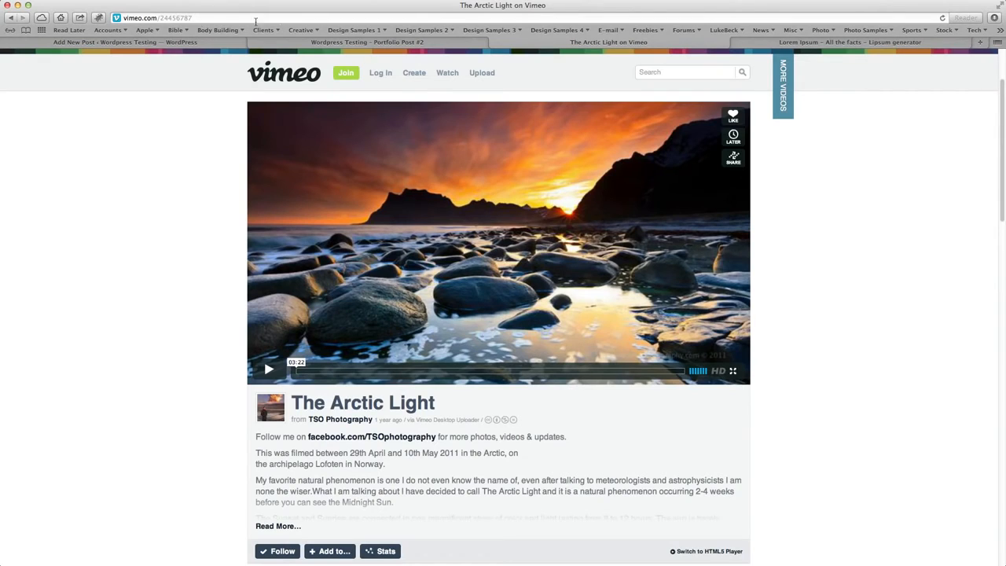
left_click(217, 18)
key("super+c")
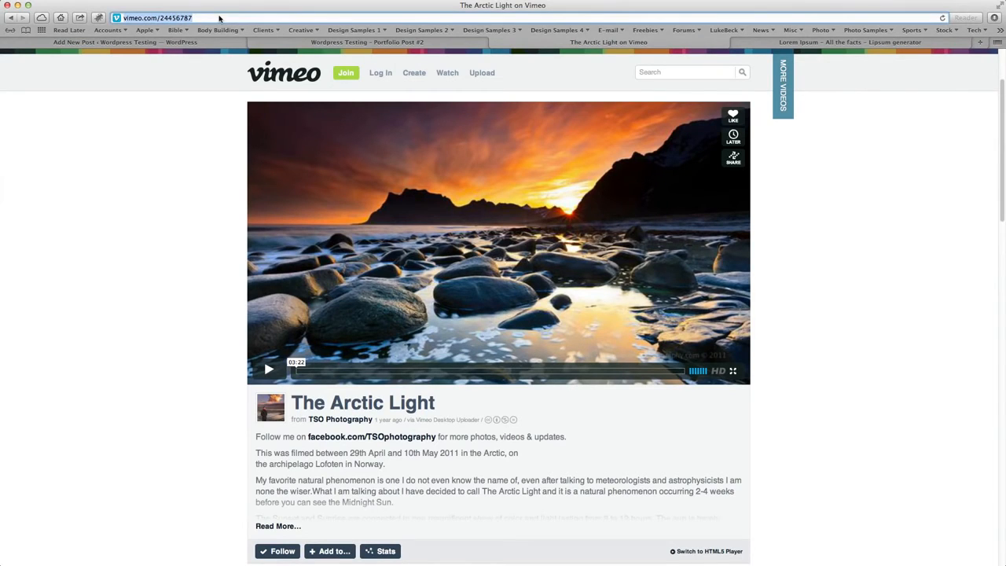
left_click(221, 45)
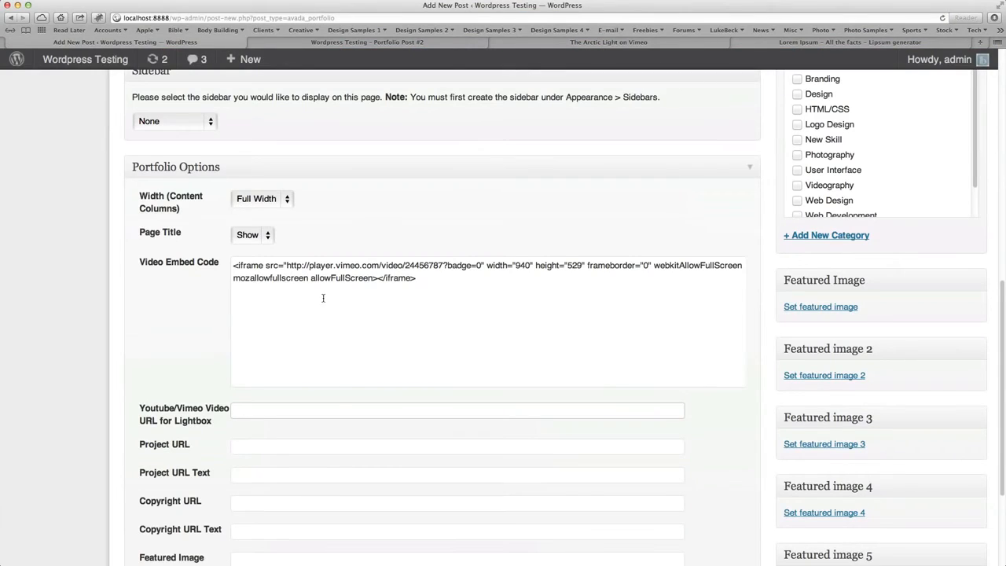
key("super+v")
scroll(144, 359, "down", 4)
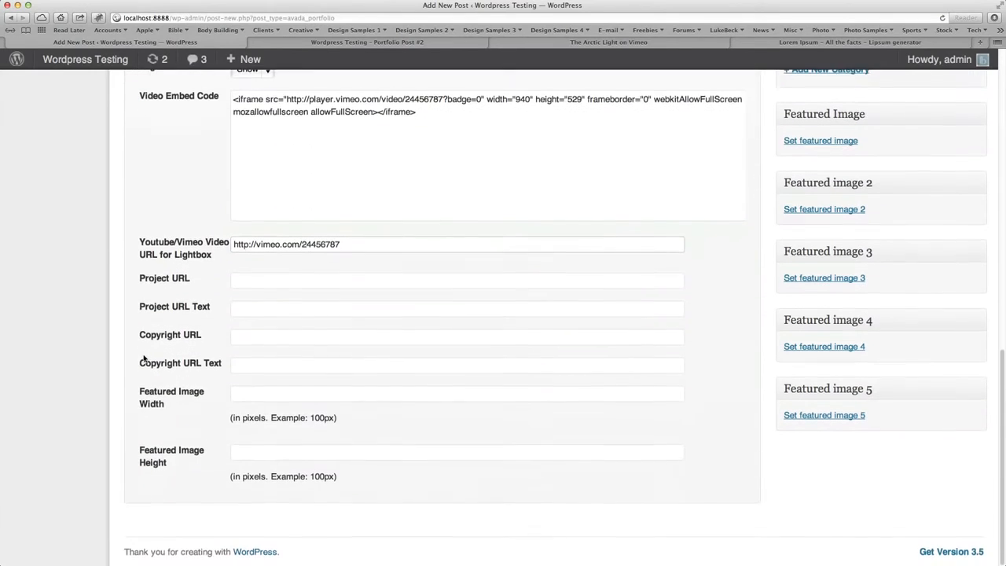
left_click(251, 279)
type("http://themeforest.net/user/ThemeFusion")
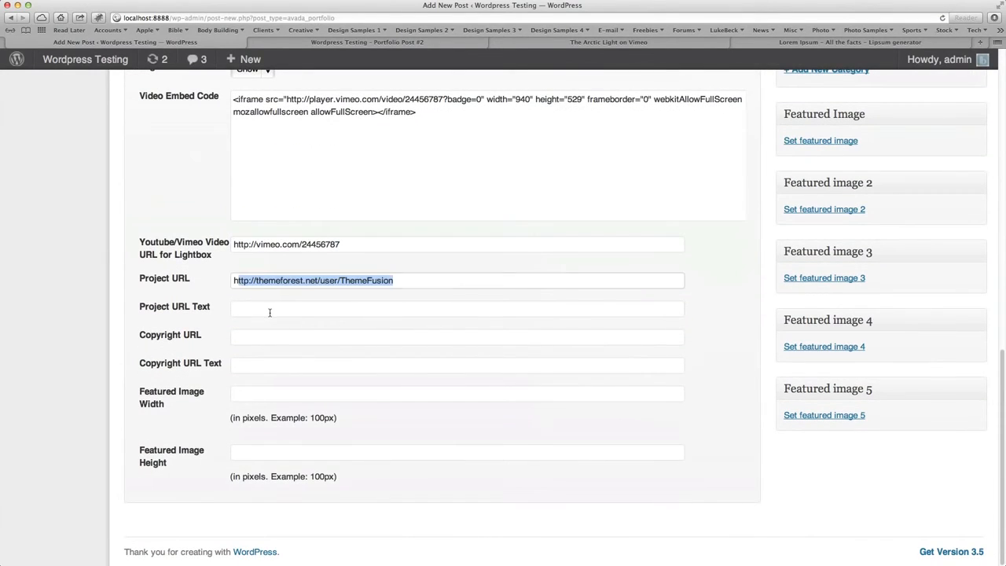
left_click(270, 313)
type("This is Project URL")
key("Tab")
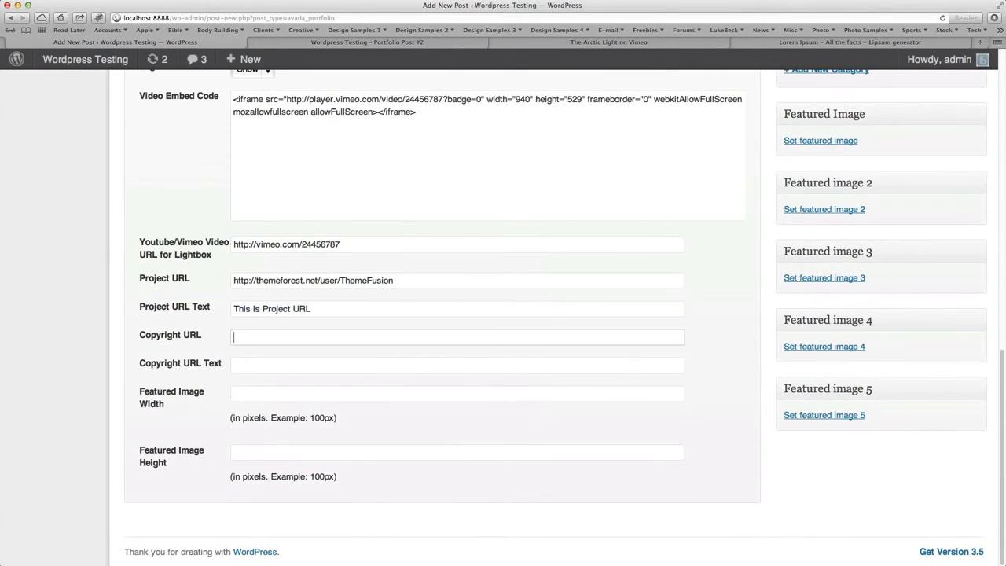
type("h")
key("Tab")
type("T")
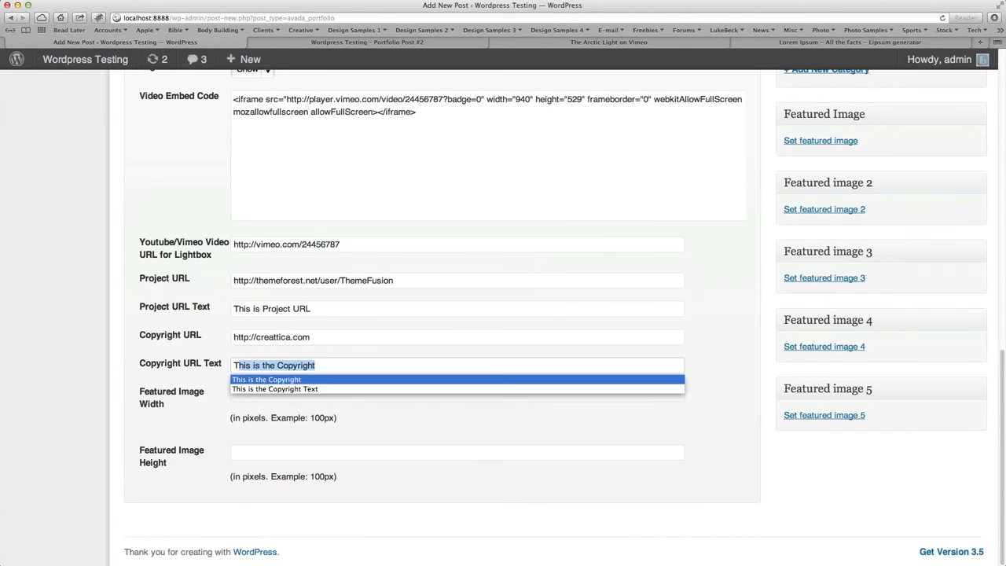
key("Tab")
Step: Assign the portfolio post to Category 1 and Category 2
scroll(791, 497, "up", 5)
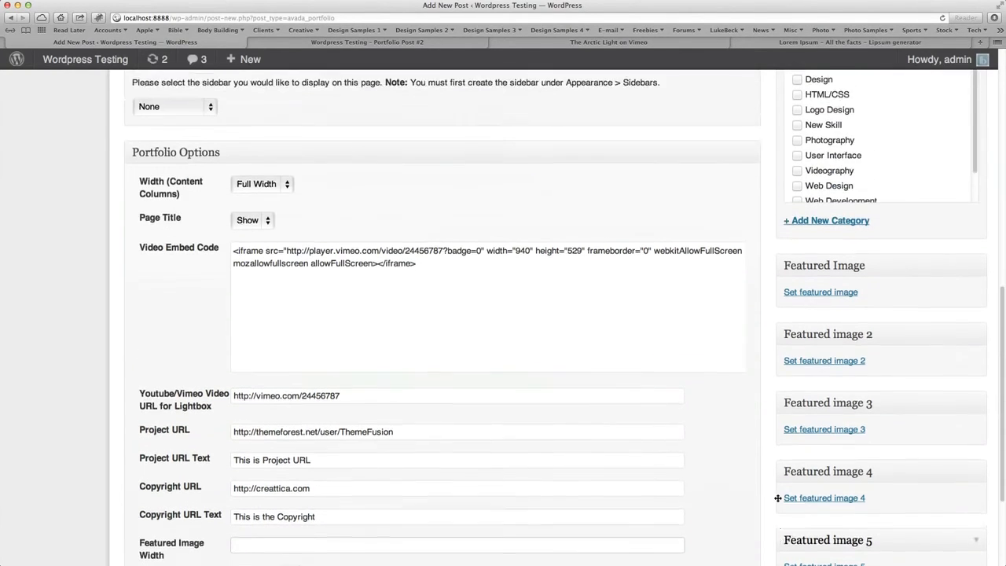
scroll(776, 500, "up", 5)
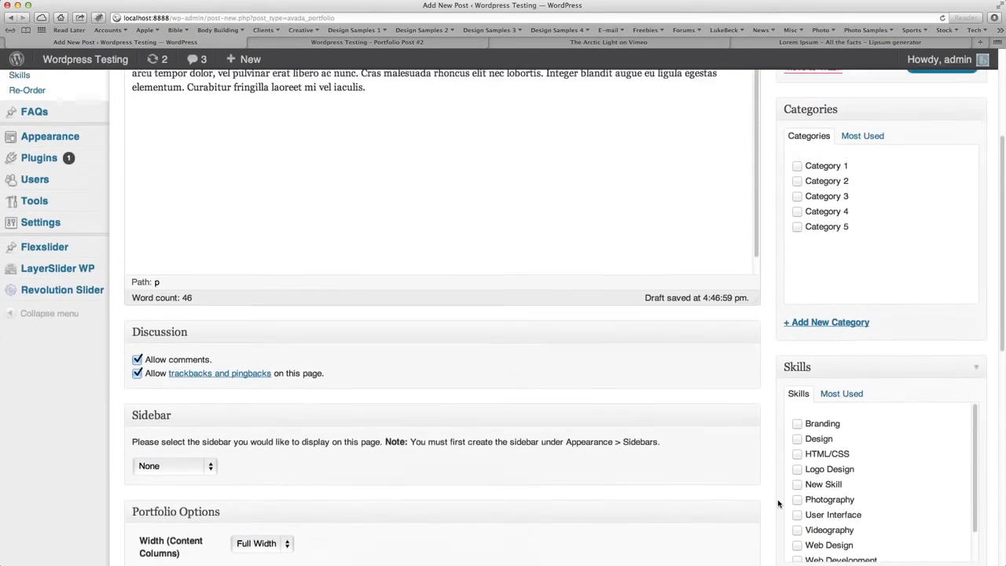
scroll(785, 351, "up", 1)
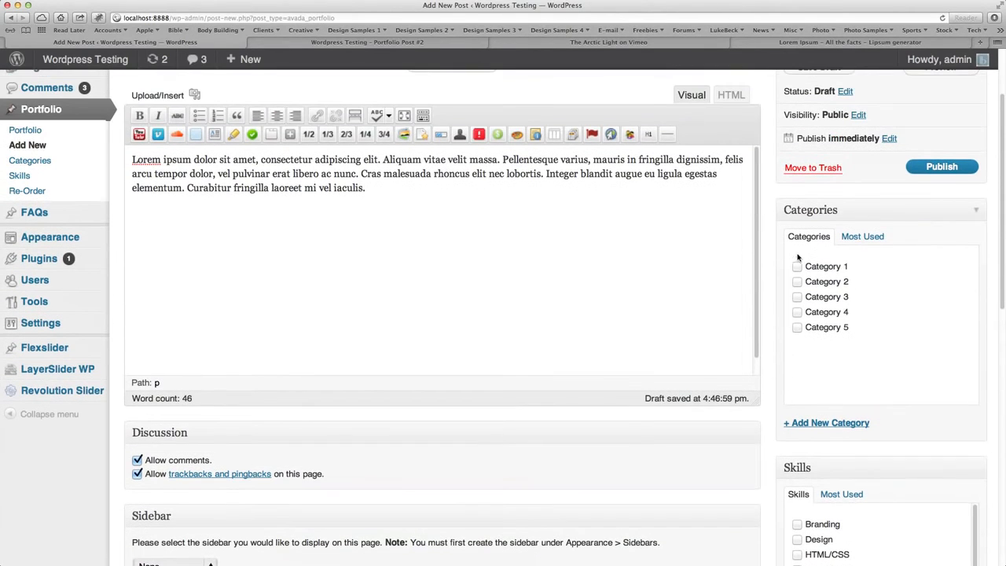
left_click(798, 267)
left_click(797, 283)
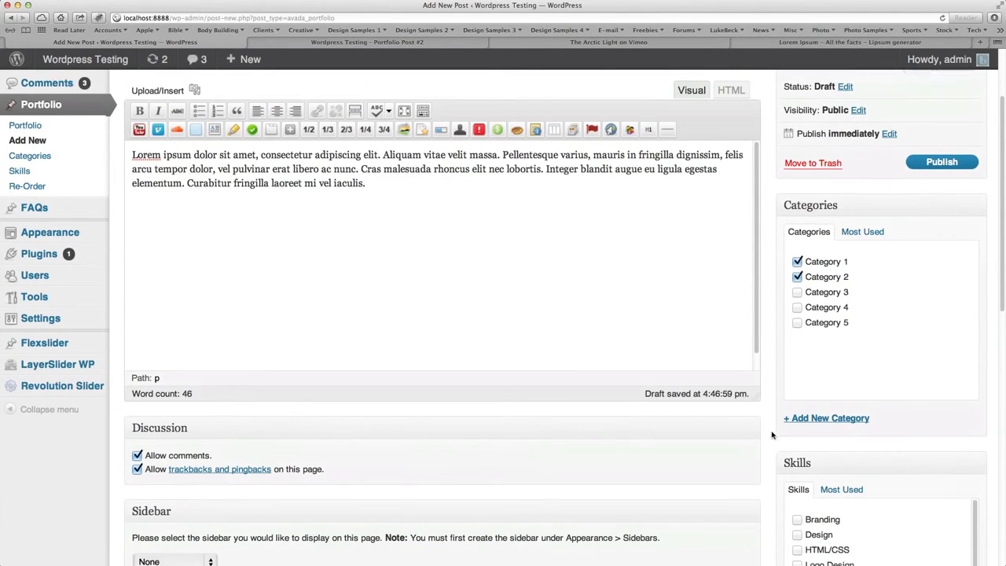
Step: Assign the skills Videography and User Interface to the portfolio post
scroll(775, 433, "down", 4)
left_click(797, 415)
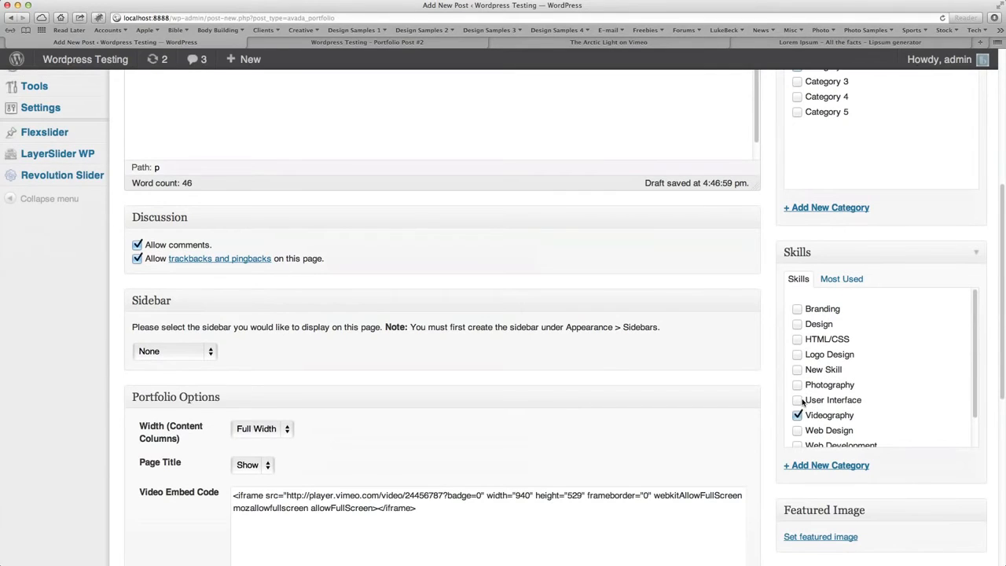
left_click(798, 400)
Step: Look over the remaining portfolio options and publish Portfolio Post #1
scroll(759, 455, "down", 1)
scroll(758, 454, "down", 4)
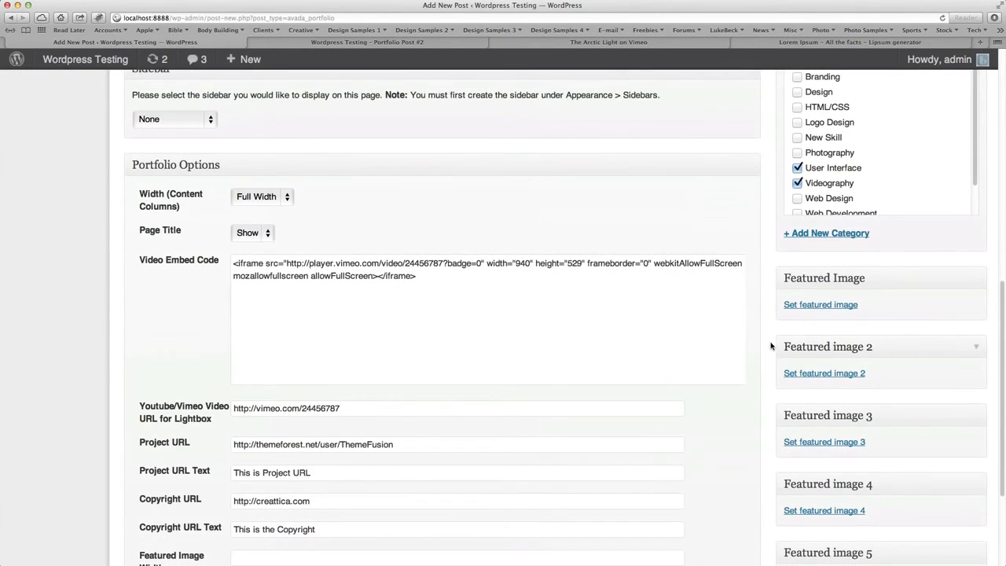
scroll(770, 346, "down", 3)
scroll(776, 341, "up", 15)
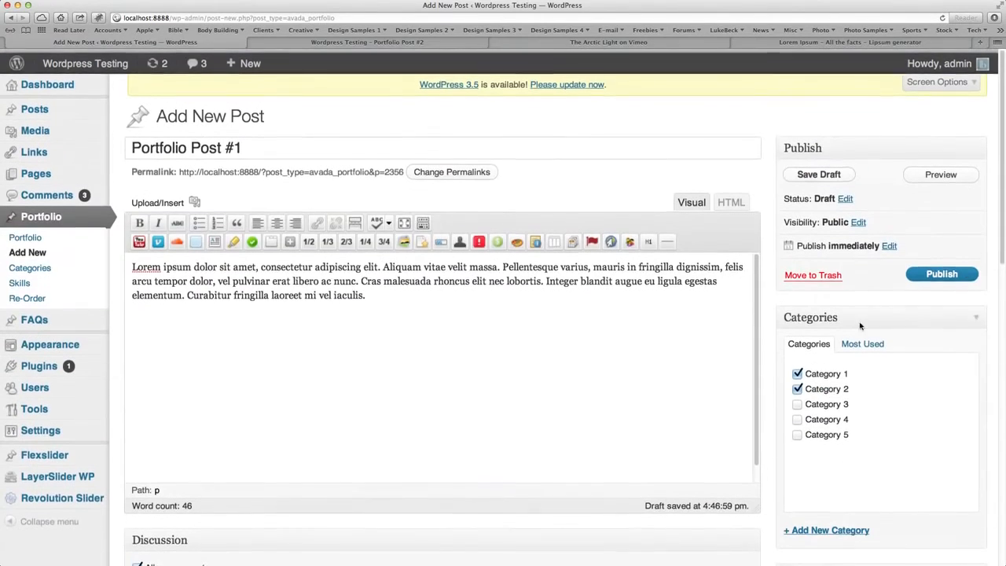
left_click(942, 273)
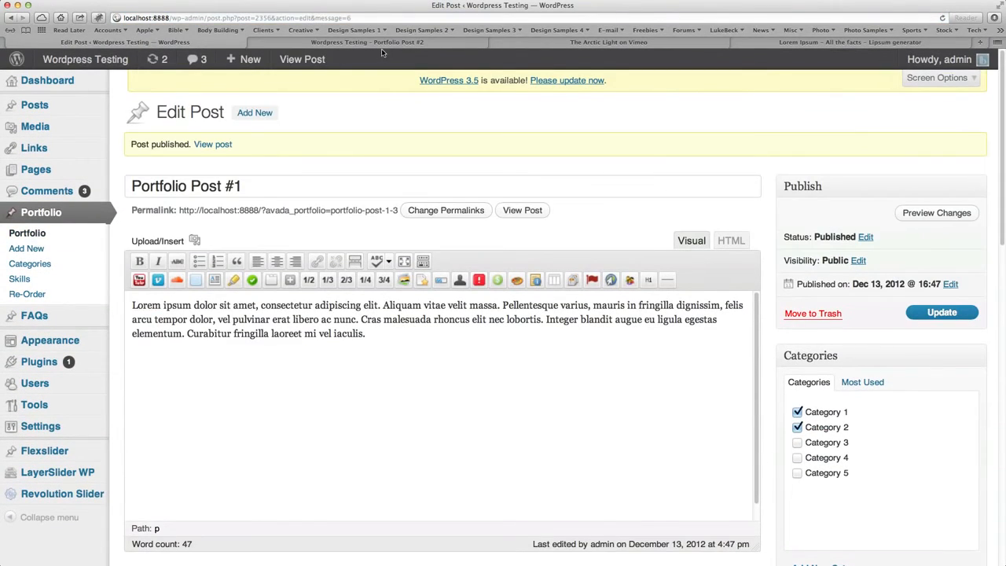
Step: Open the list of portfolio posts, and check the Portfolio 1 page on the live site for the new post
left_click(33, 228)
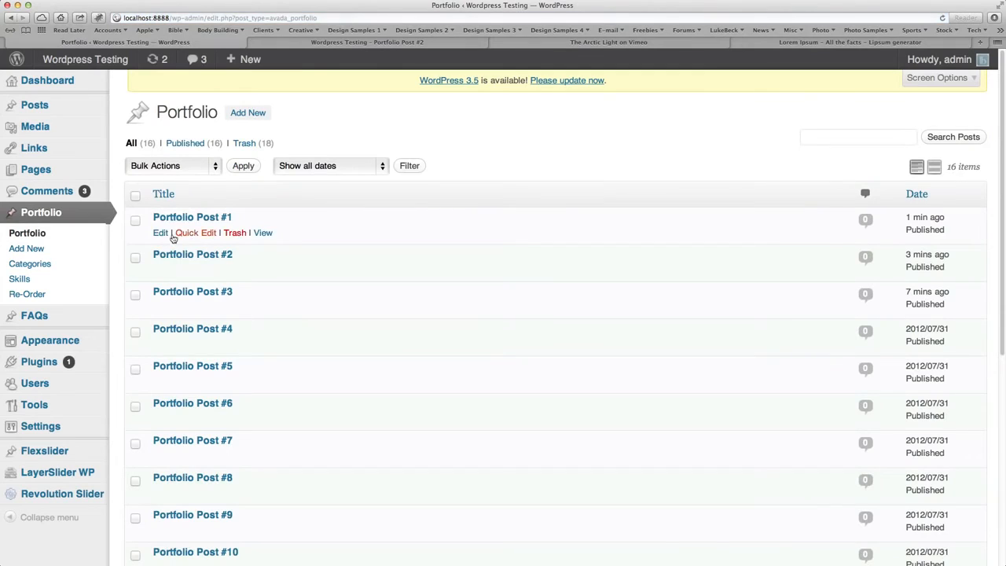
left_click(254, 42)
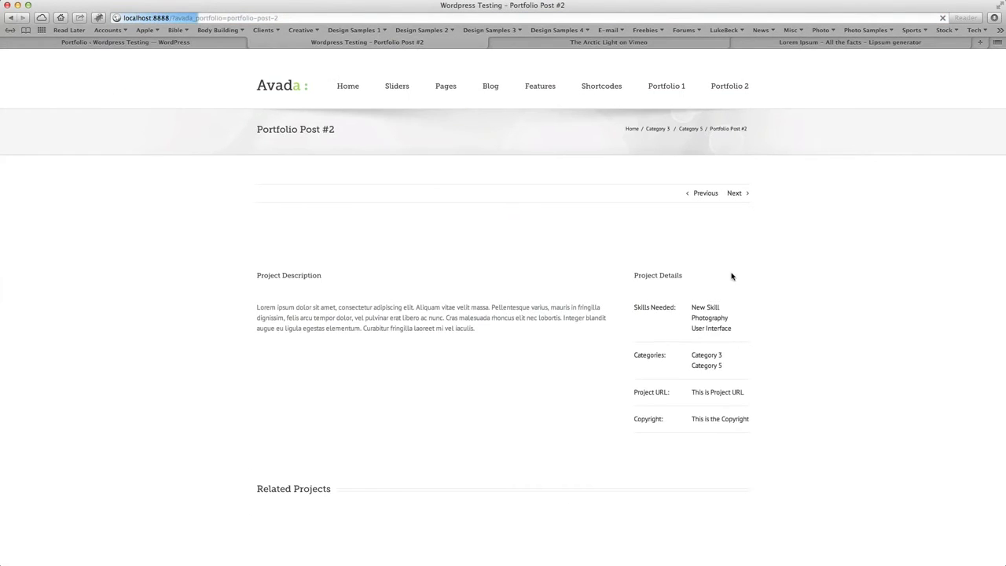
left_click(667, 87)
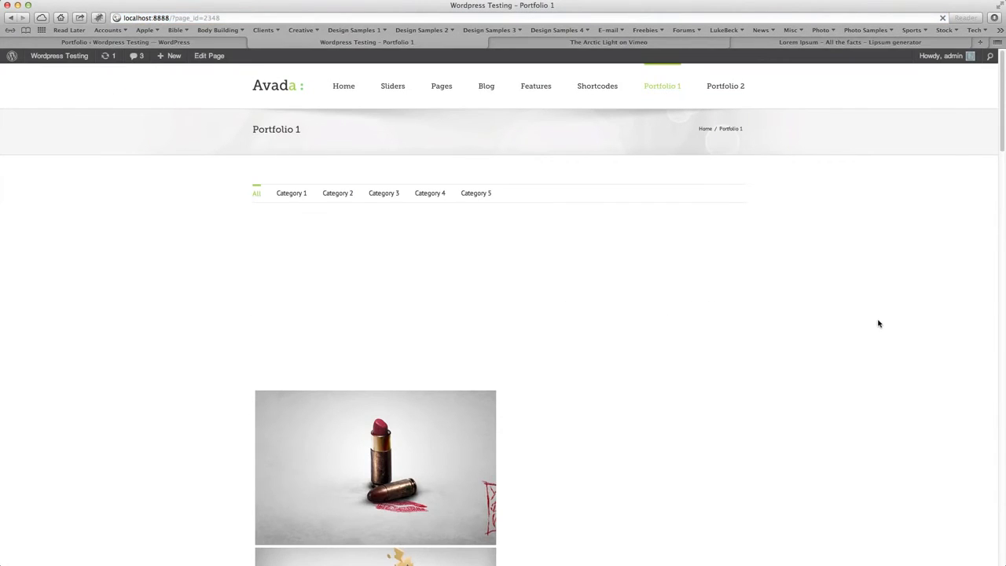
scroll(880, 323, "down", 1)
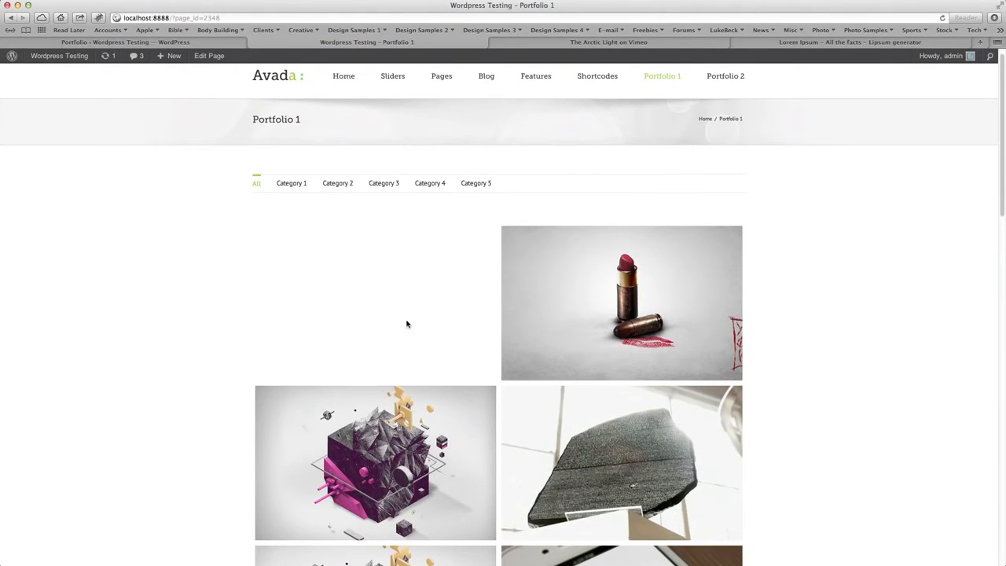
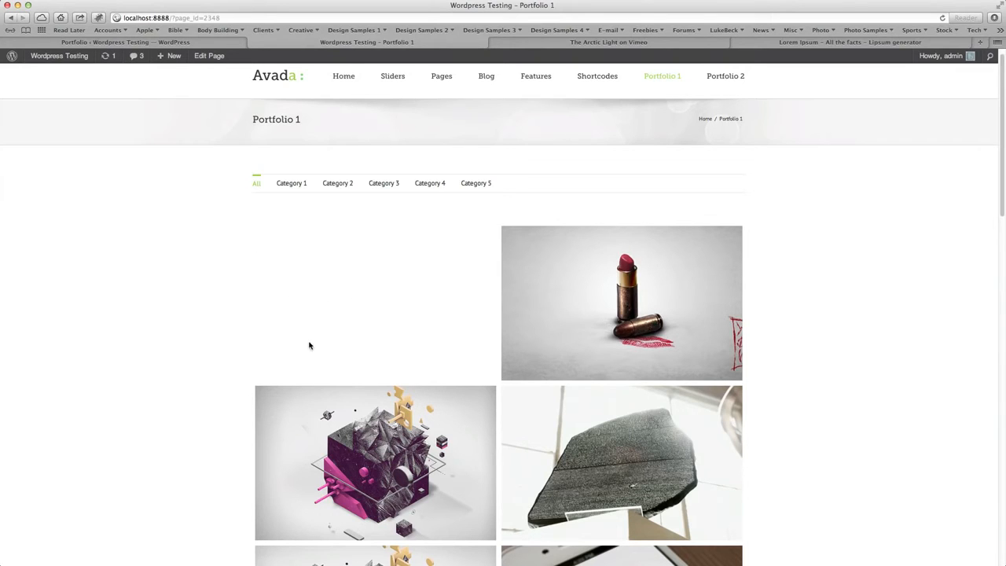
scroll(291, 296, "up", 1)
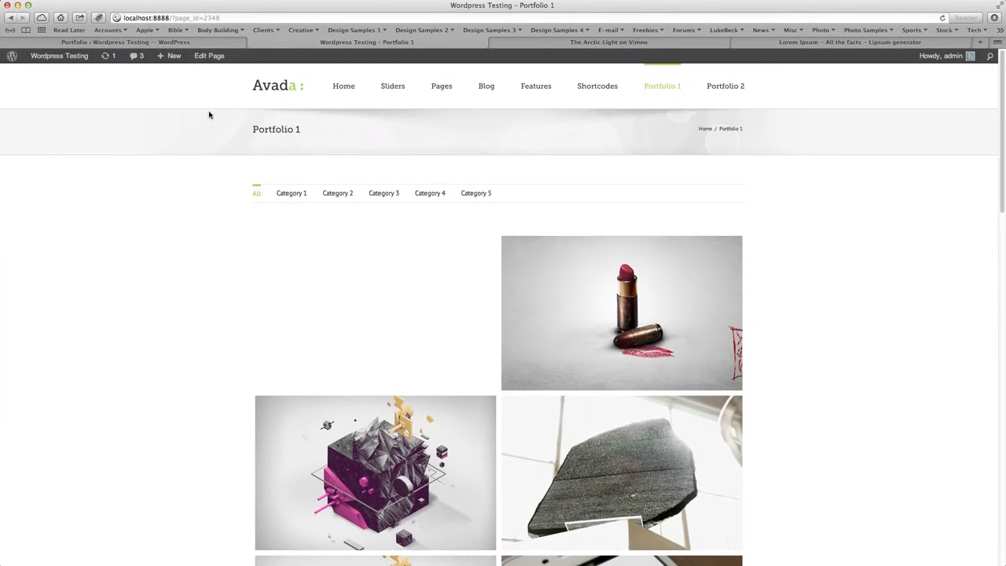
Step: Reopen Portfolio Post #1 for editing from the admin's portfolio list and go to its Featured Image setting
left_click(208, 42)
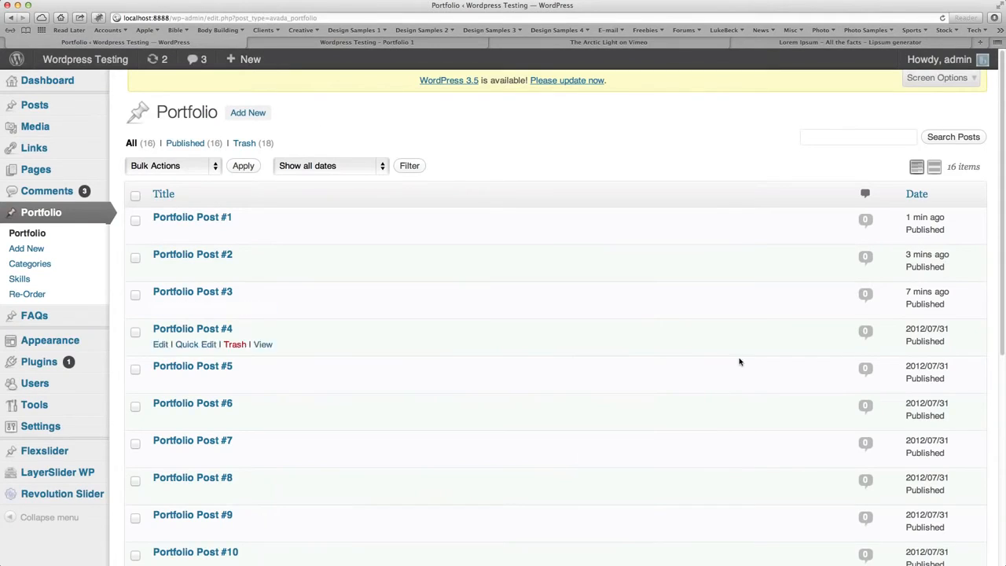
left_click(193, 217)
scroll(778, 481, "down", 10)
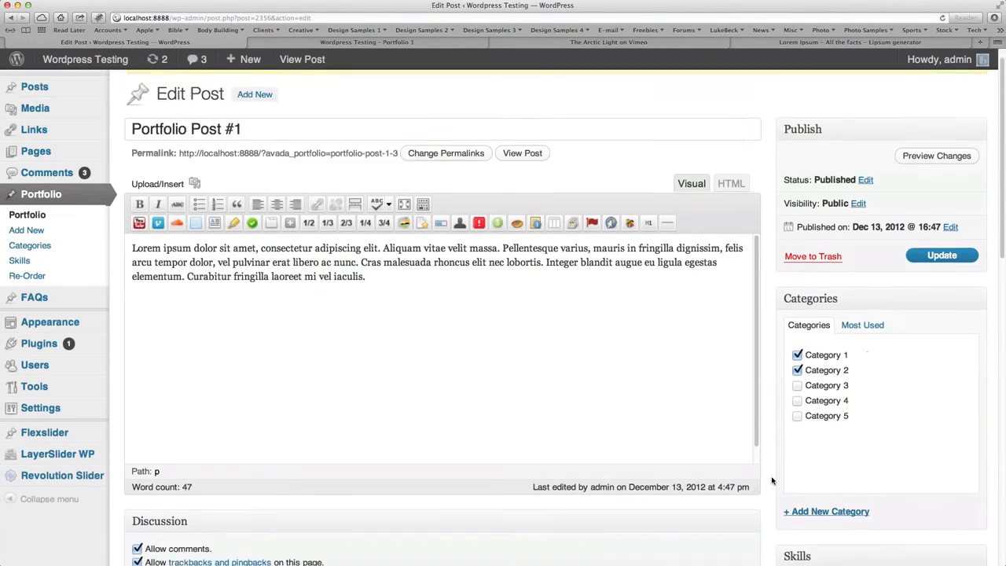
scroll(771, 481, "down", 4)
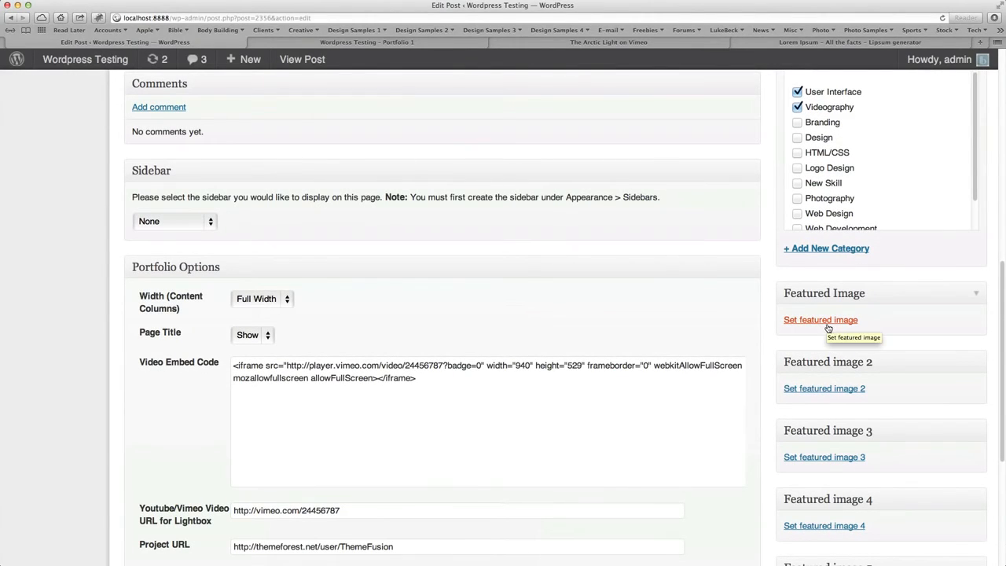
Step: Upload "Screen Shot 2012-12-13 at 11.48.05 AM" of the Vimeo video from Downloads and use it as the post's featured image
left_click(638, 43)
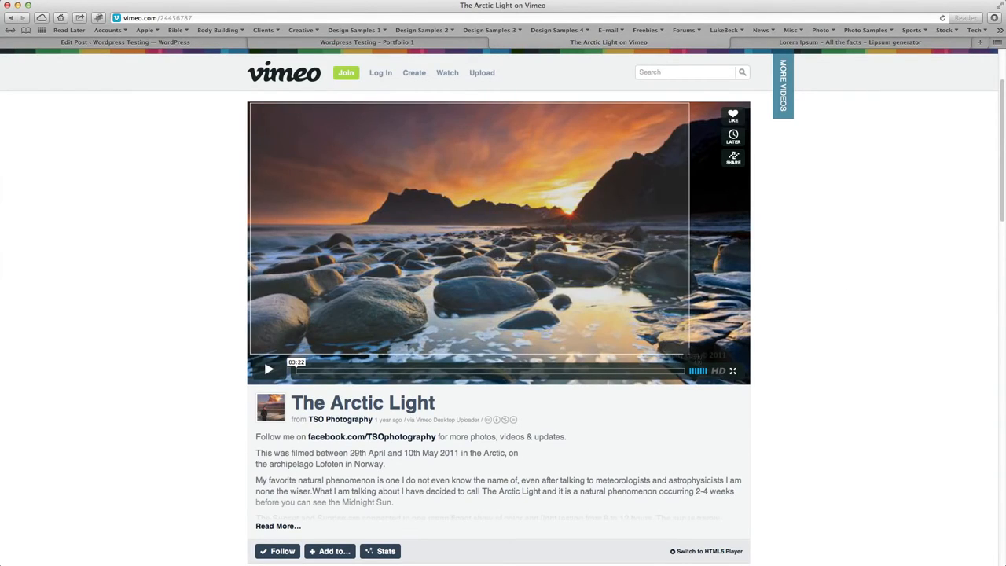
left_click(195, 44)
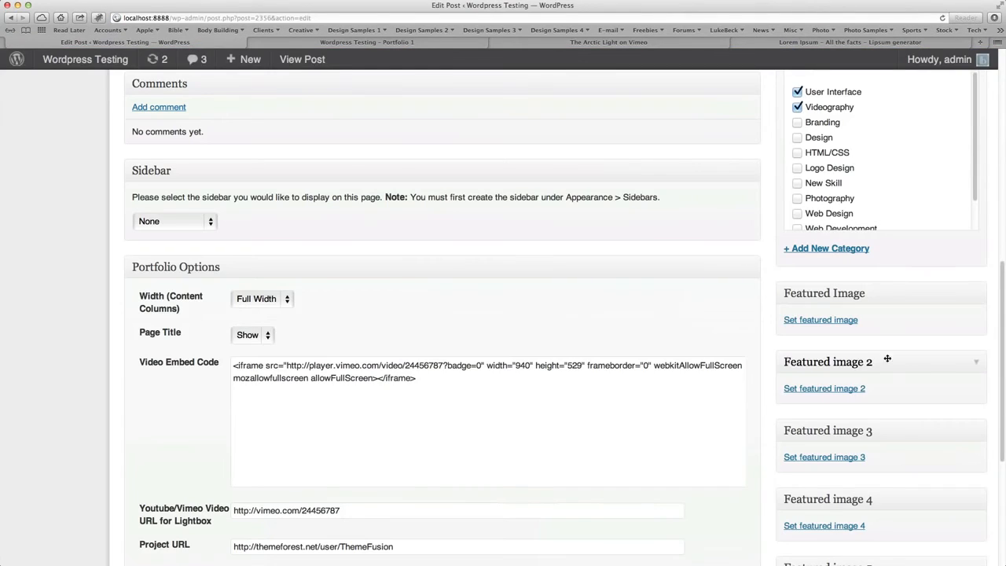
left_click(835, 324)
left_click(479, 267)
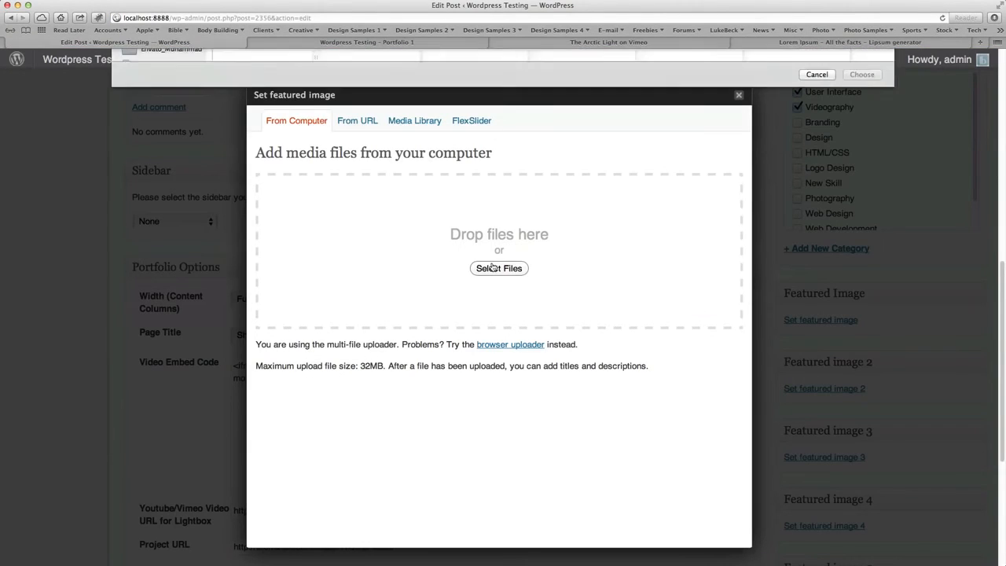
left_click(264, 144)
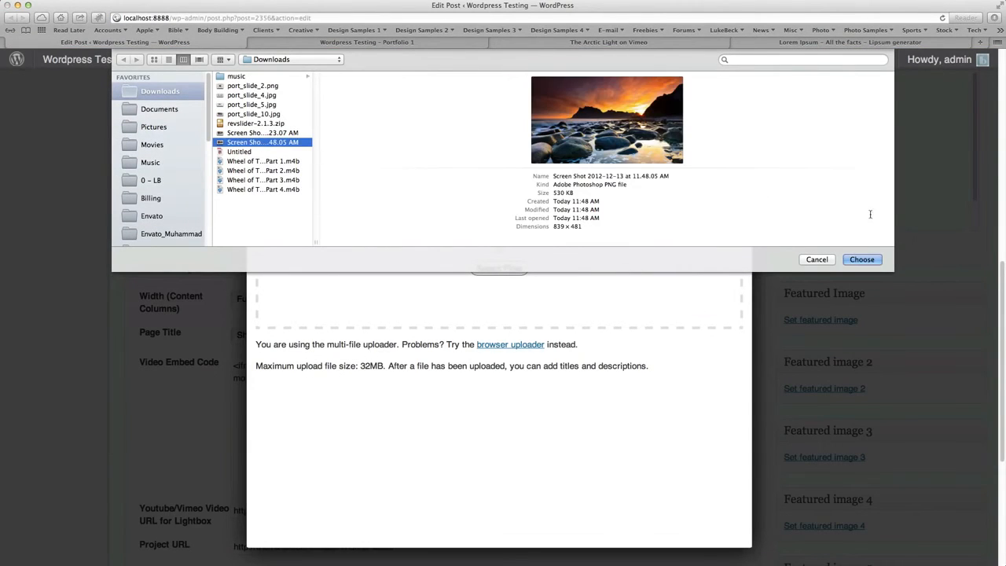
left_click(859, 259)
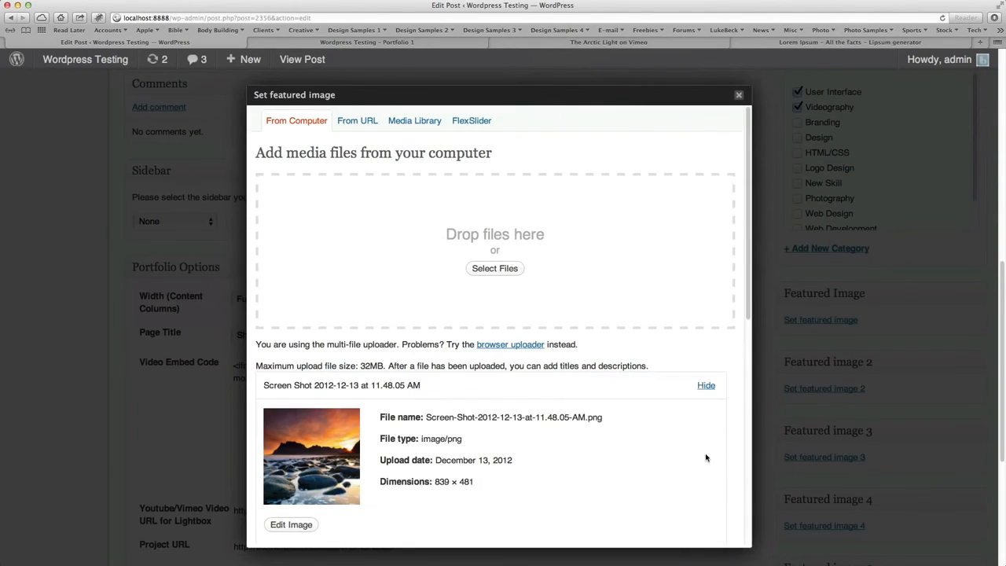
scroll(704, 456, "down", 2)
scroll(702, 452, "down", 10)
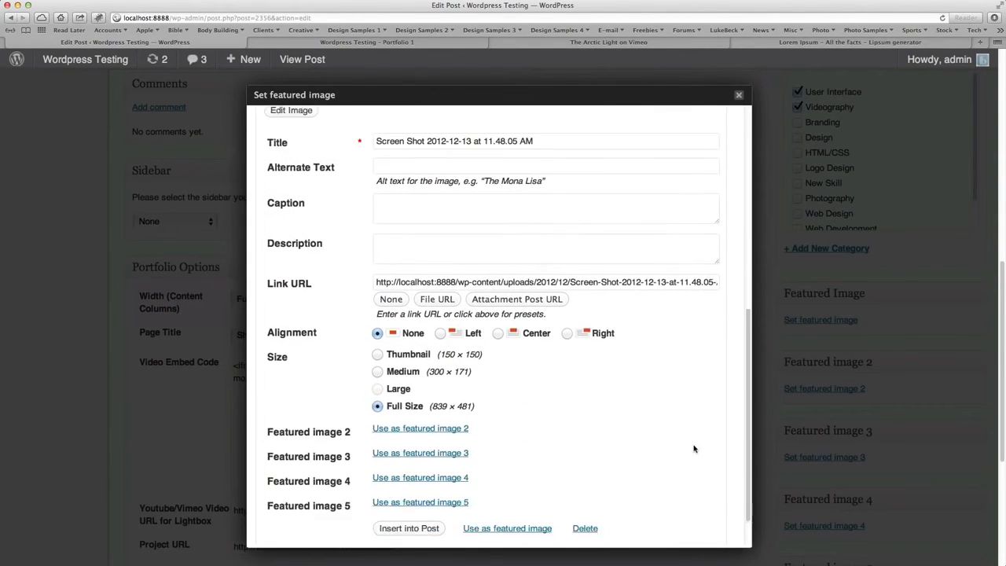
left_click(534, 501)
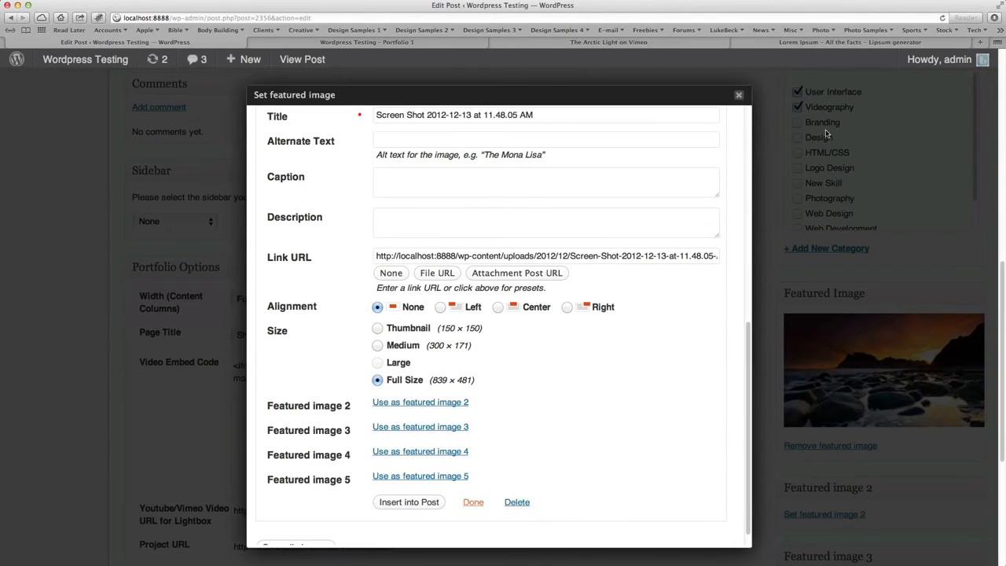
Step: Close the featured image dialog and update Portfolio Post #1 to save its new featured image
left_click(740, 95)
scroll(904, 235, "up", 10)
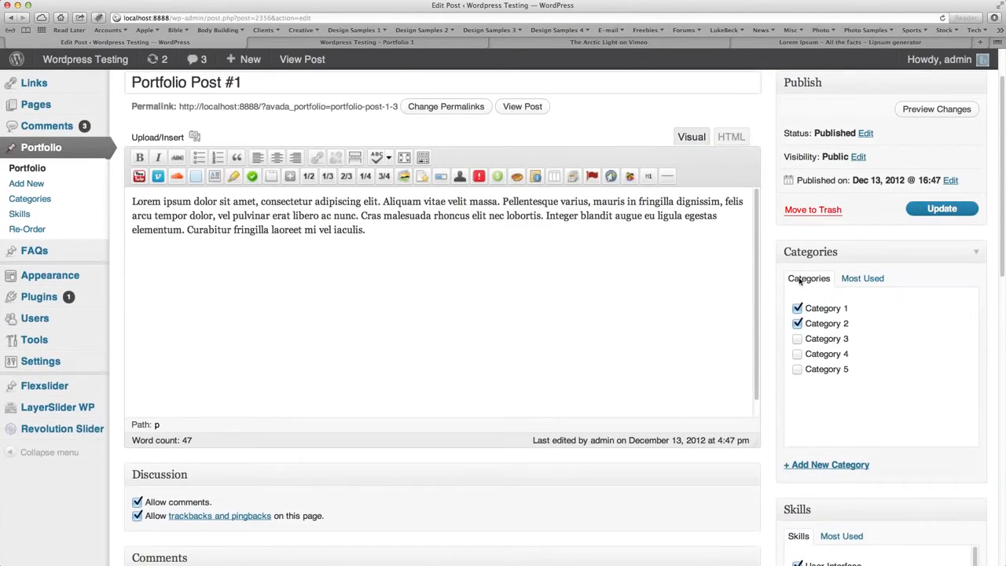
left_click(940, 209)
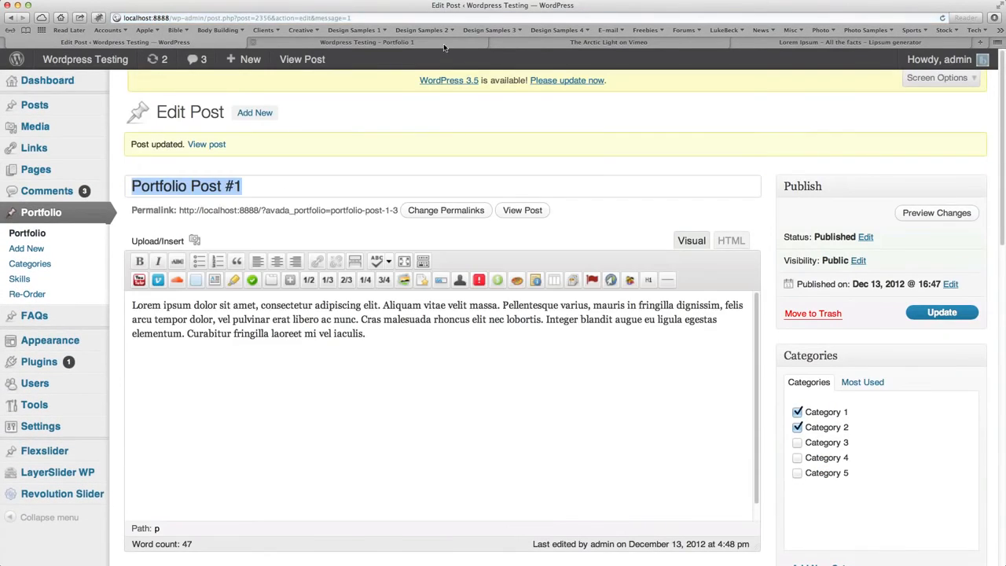
Step: Reload the Portfolio 1 page on the live site and preview Portfolio Post #1's video in the lightbox
key("ctrl+Tab")
key("super+r")
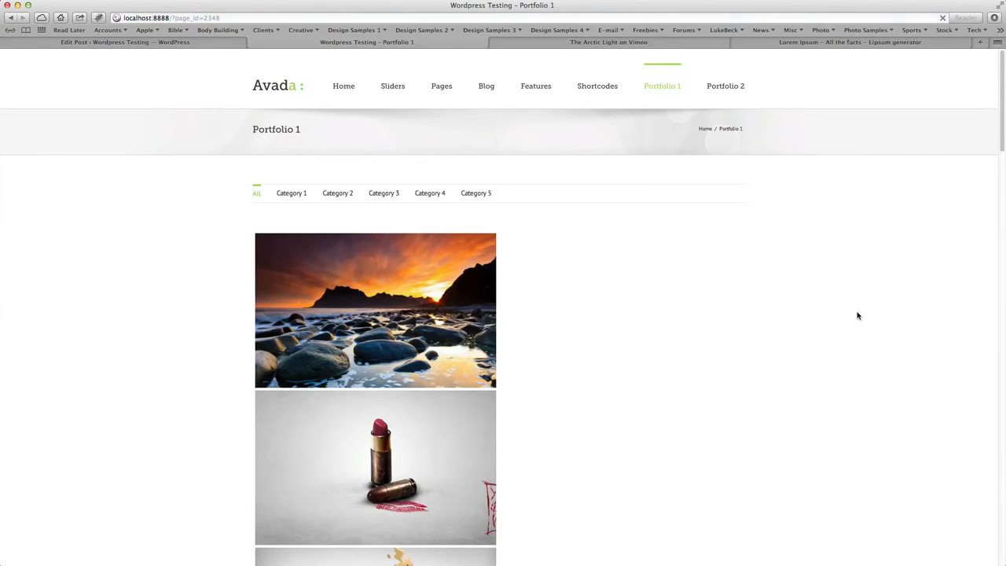
scroll(882, 349, "down", 1)
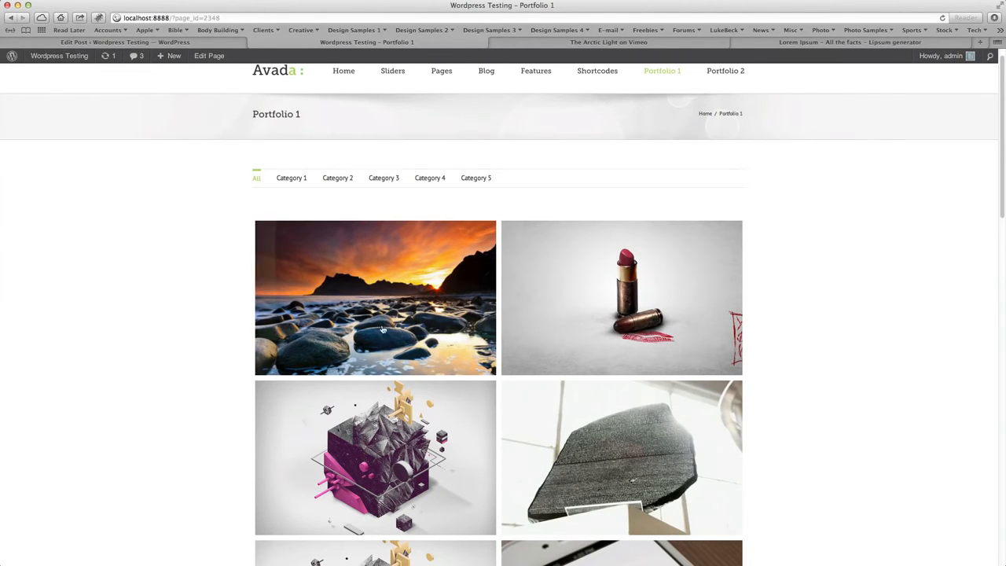
mouse_move(403, 330)
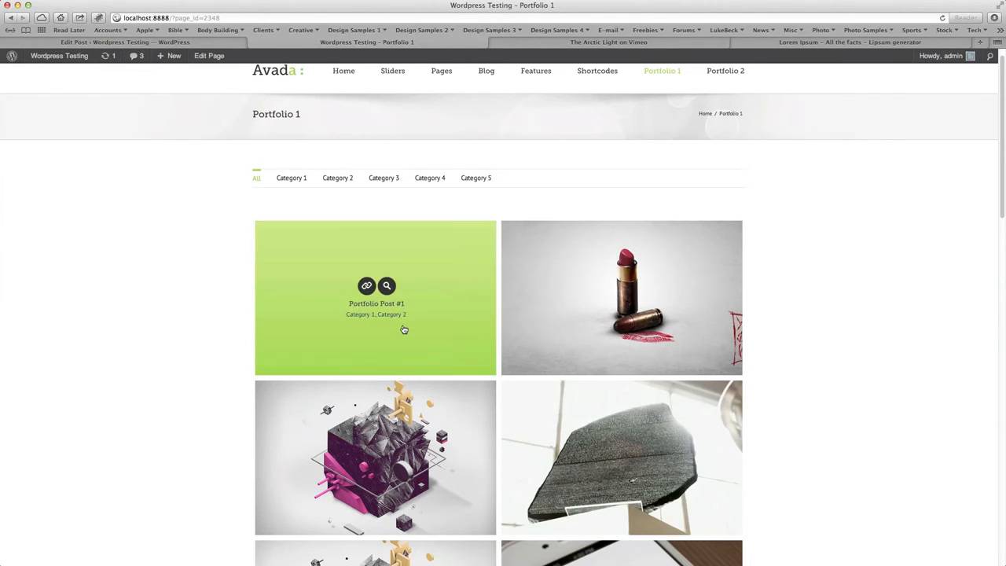
left_click(387, 287)
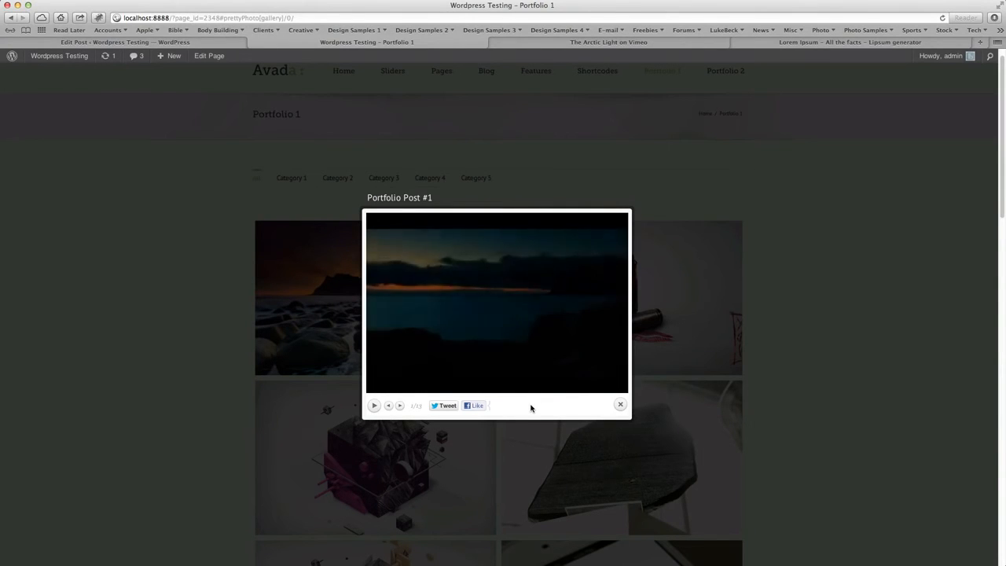
left_click(620, 407)
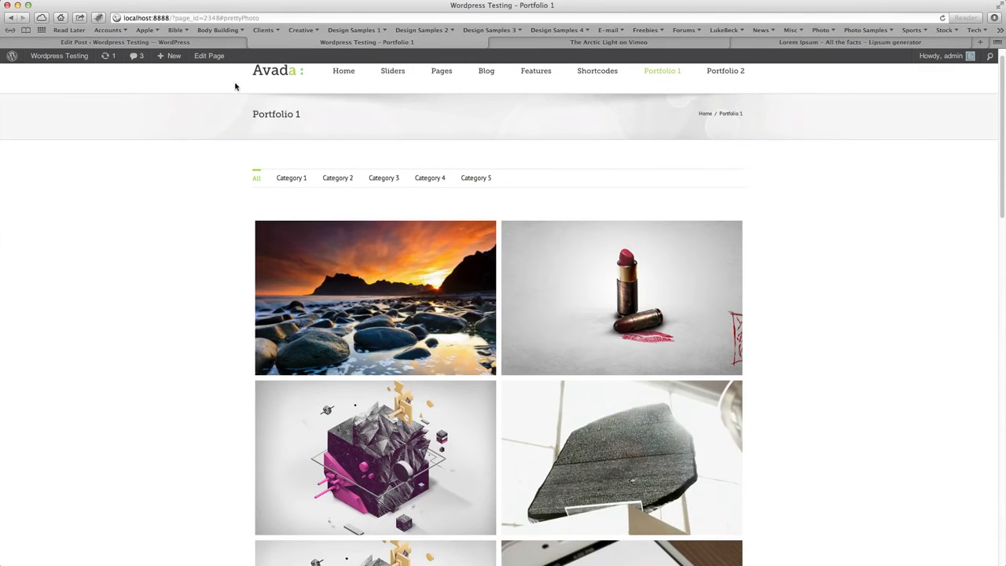
Step: Return to the Portfolio Post #1 editor and locate its Youtube/Vimeo Video URL for Lightbox in the portfolio options
left_click(218, 42)
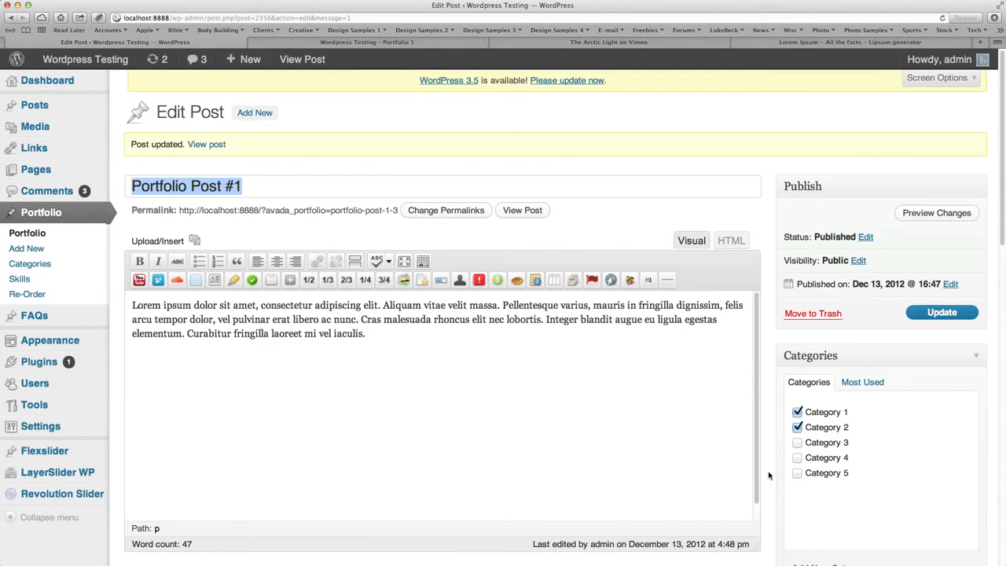
scroll(769, 475, "down", 10)
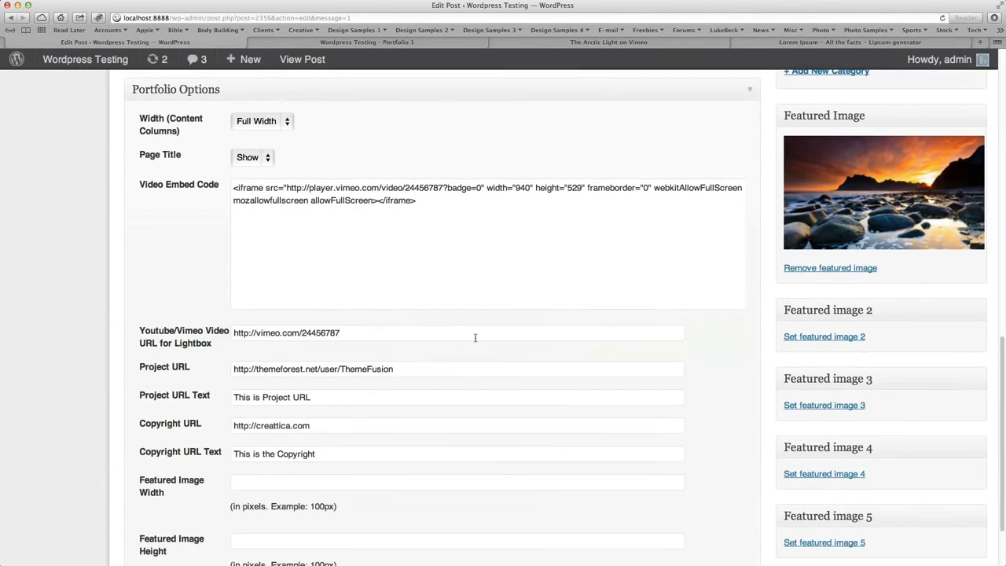
left_click_drag(351, 336, 234, 333)
Step: Open Portfolio Post #1 from the live Portfolio 1 page and examine its video, description, project details and related projects
left_click(409, 43)
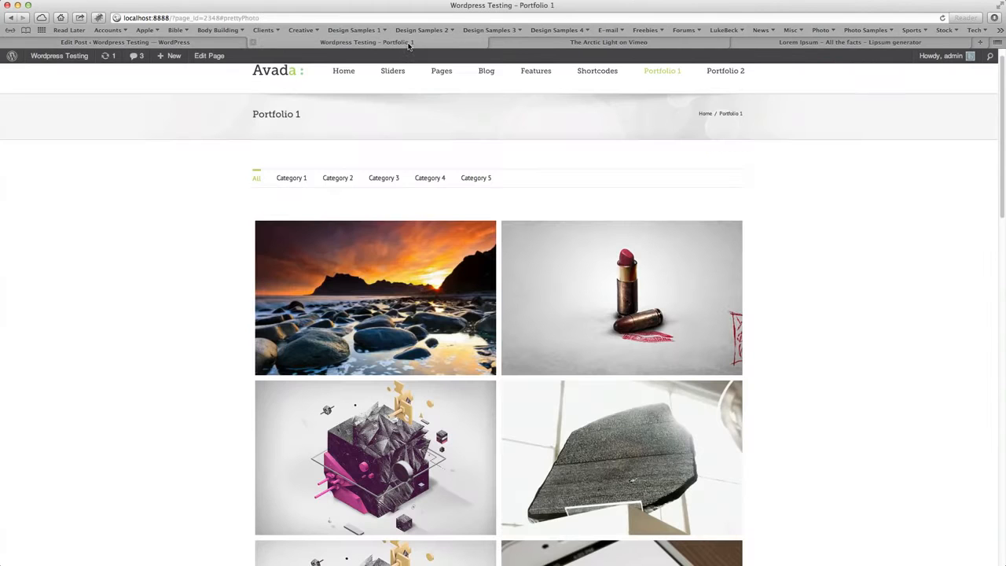
left_click(366, 288)
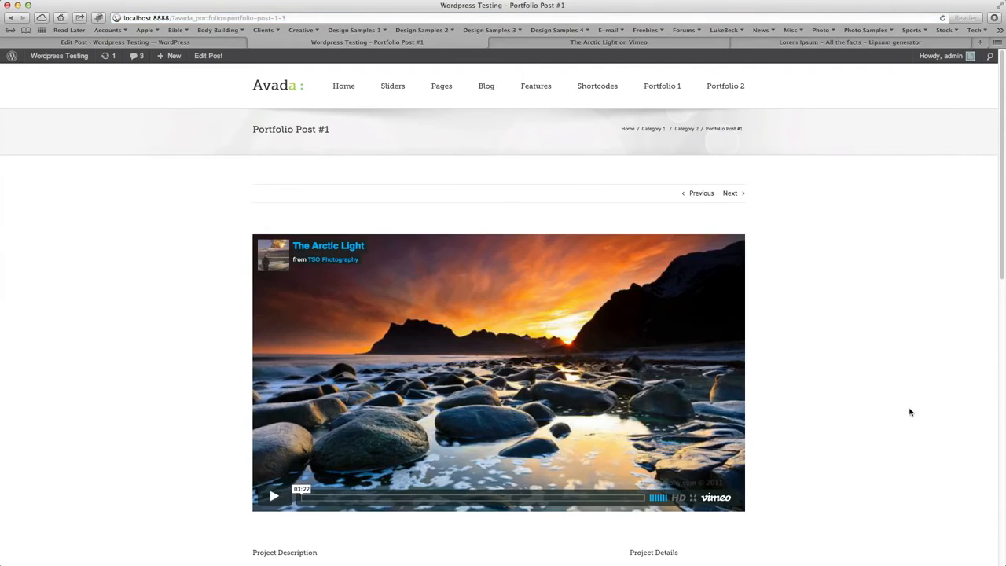
scroll(908, 412, "down", 5)
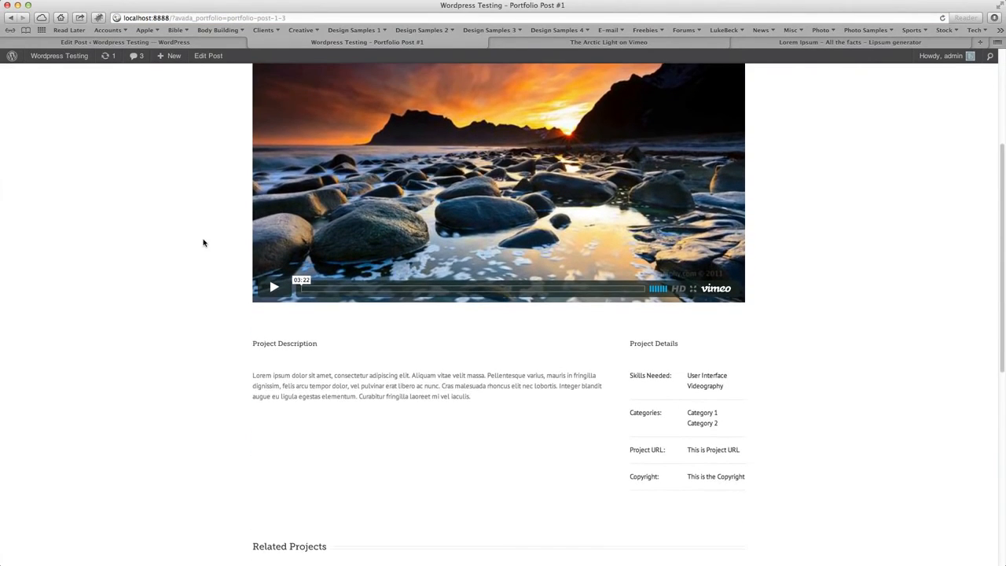
scroll(203, 243, "down", 3)
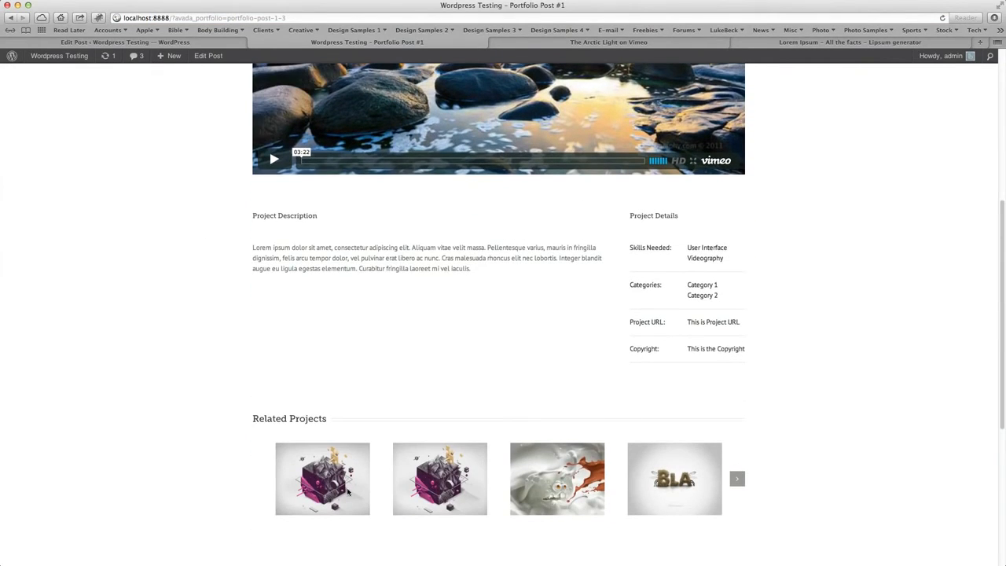
scroll(876, 456, "up", 8)
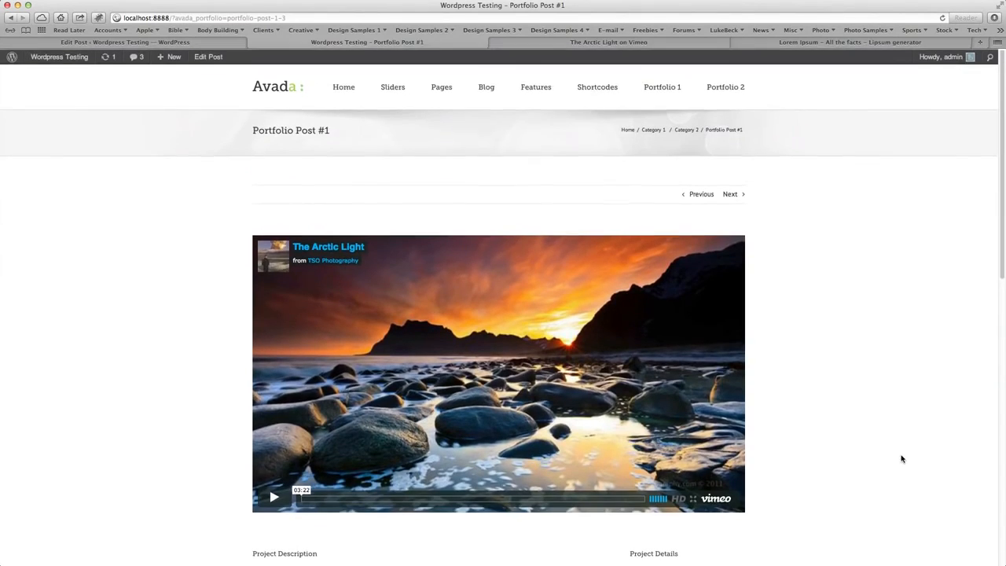
Step: Go back to the admin's portfolio list, reopen Portfolio Post #1 and look over its assigned categories and skills
left_click(217, 42)
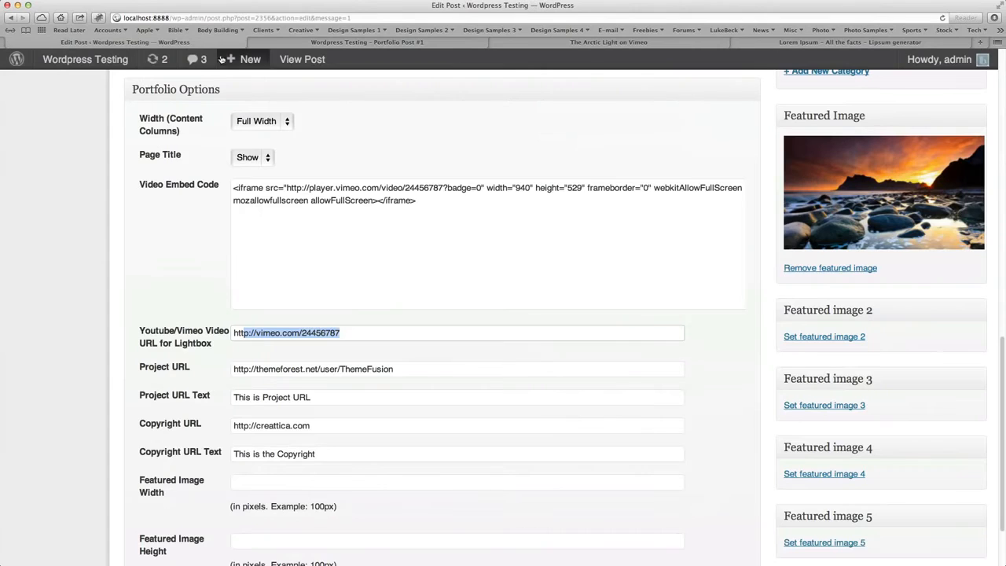
scroll(134, 259, "up", 10)
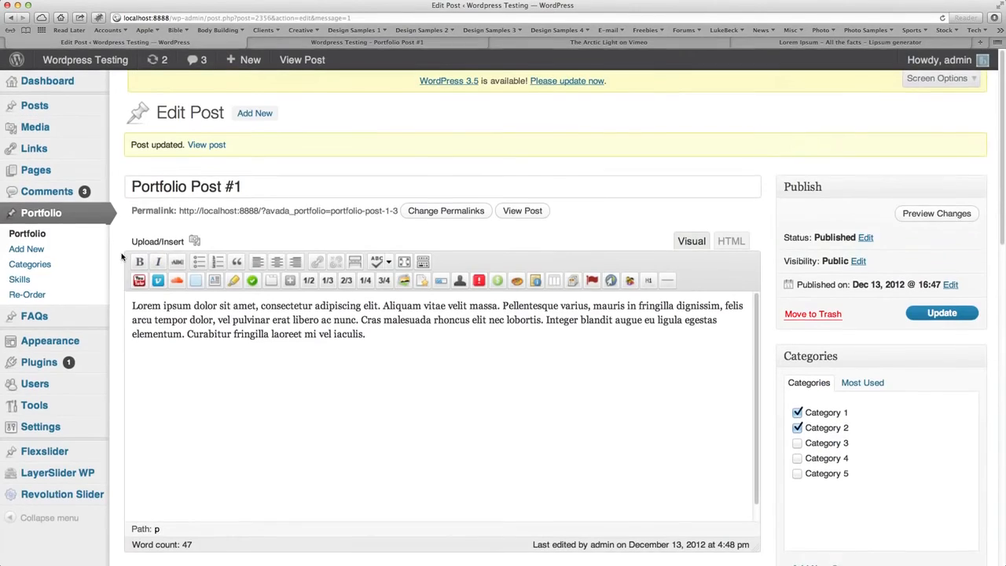
left_click(30, 235)
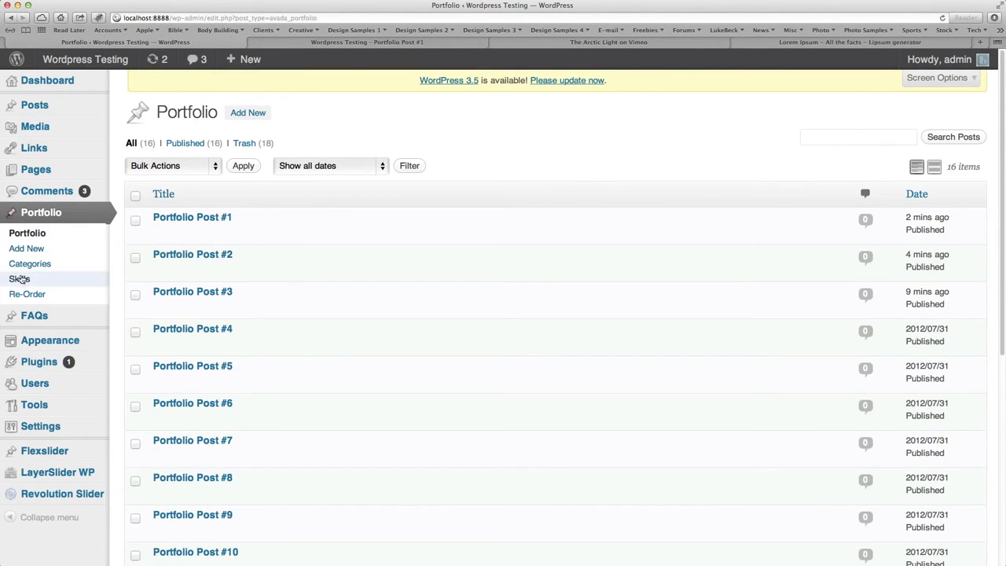
left_click(203, 220)
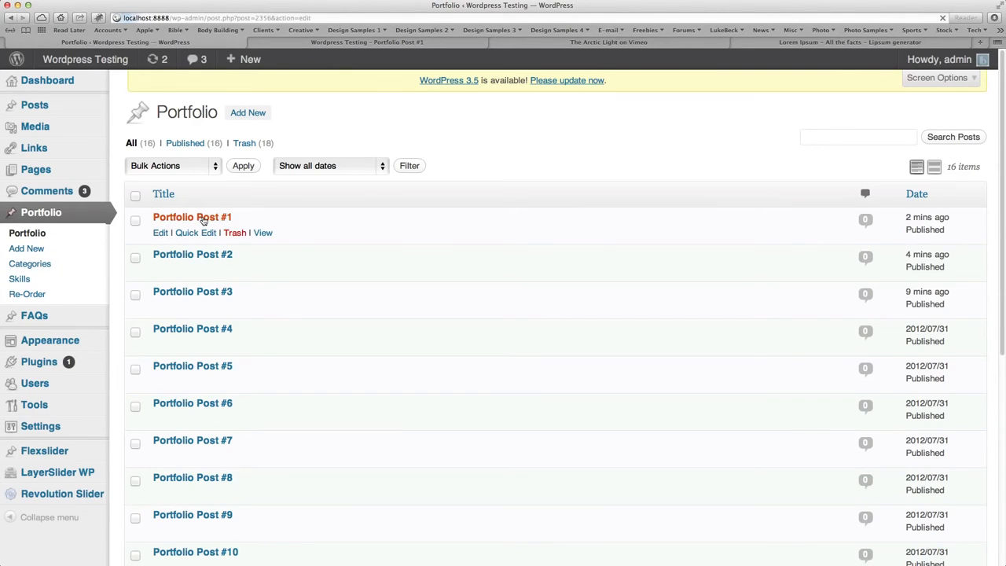
scroll(778, 395, "down", 8)
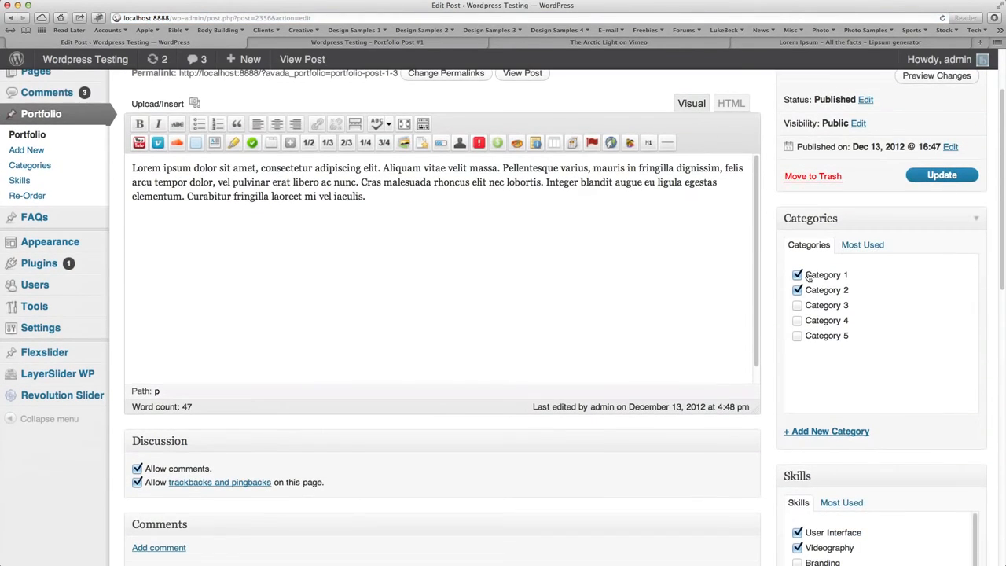
scroll(781, 435, "up", 8)
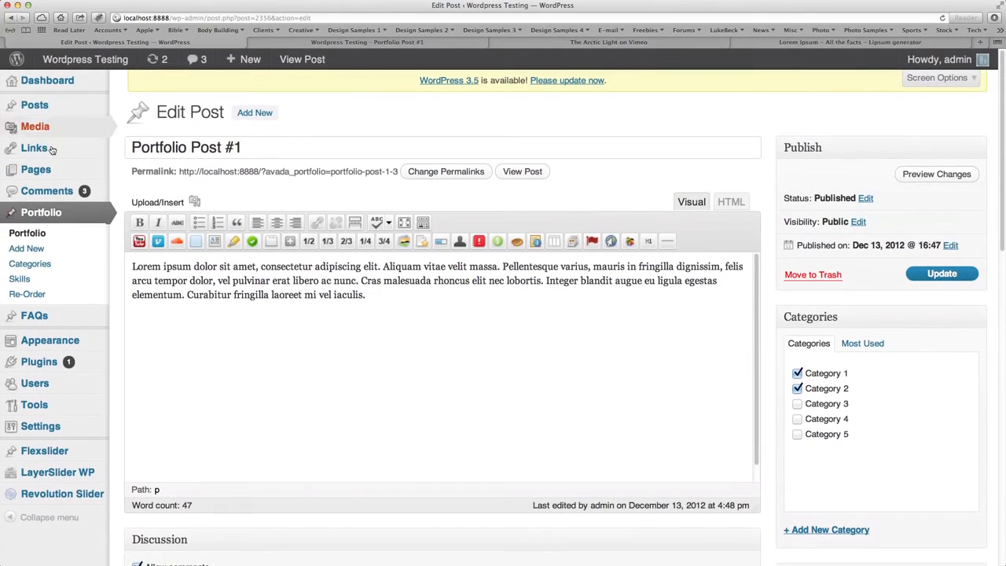
Step: Open the portfolio Categories management page, and look through the portfolio Skills list
left_click(30, 264)
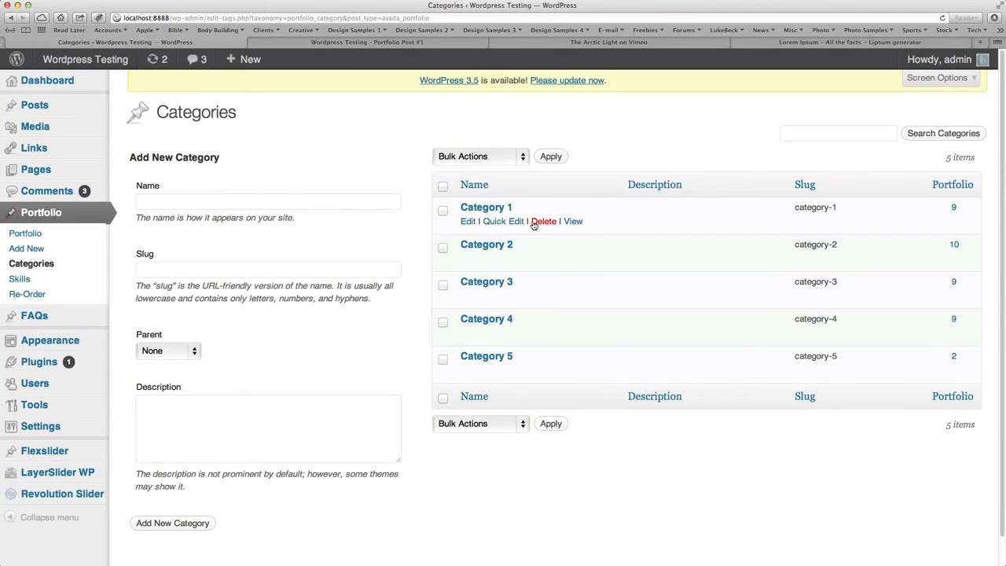
left_click(20, 279)
scroll(689, 329, "down", 1)
scroll(690, 329, "down", 3)
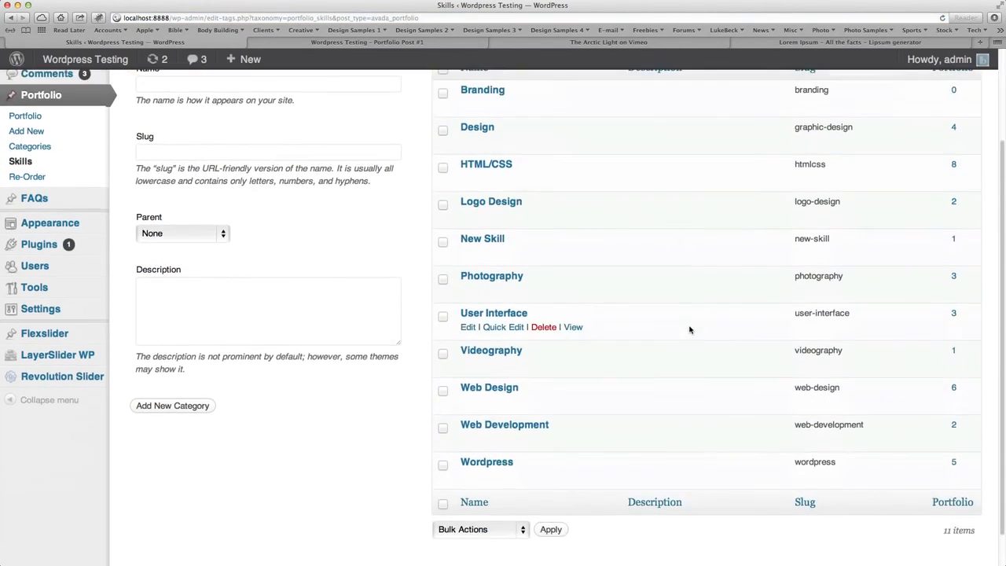
scroll(690, 330, "up", 2)
scroll(686, 342, "up", 1)
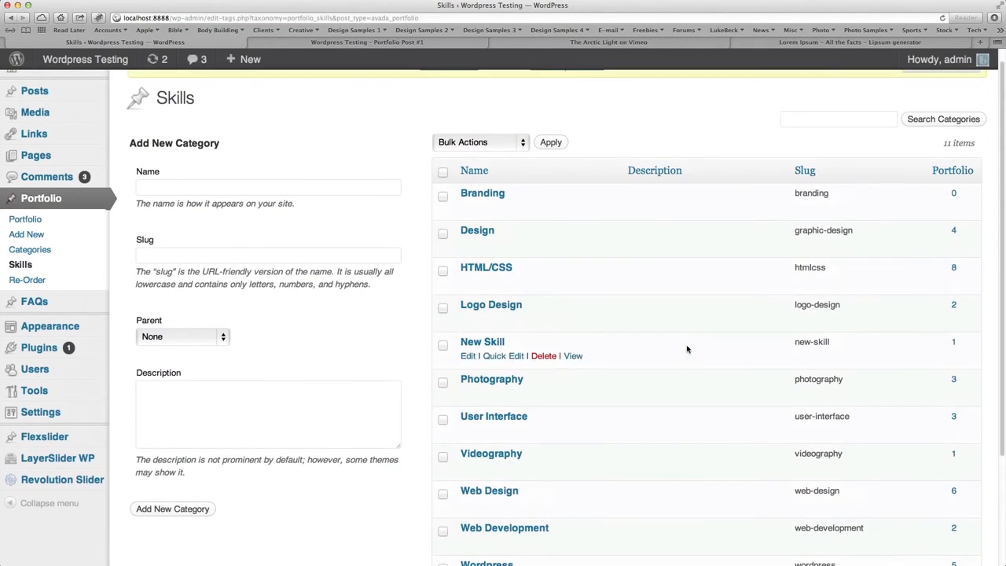
Step: View the list of portfolio posts, and check the installed plugins for Post Types Order
left_click(30, 201)
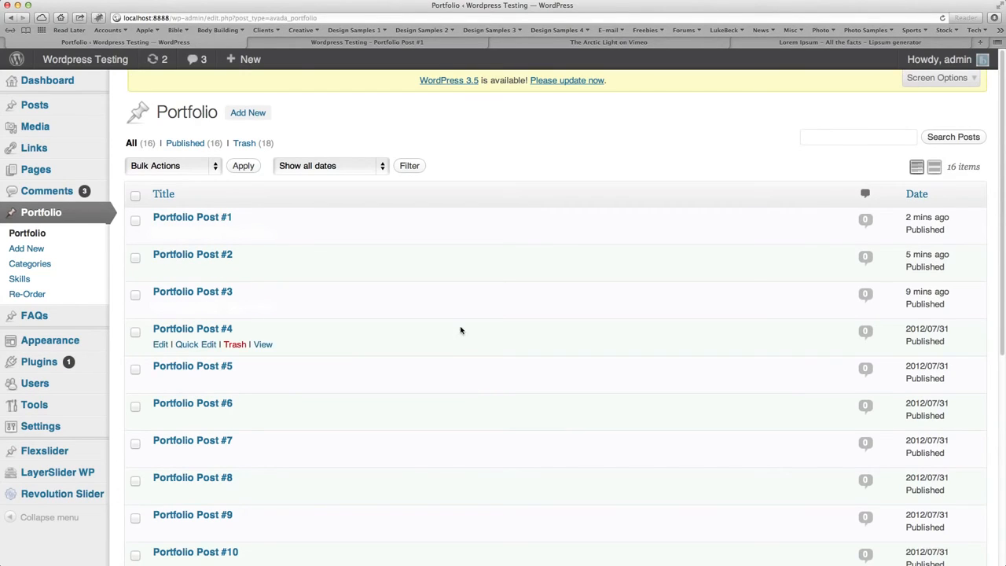
scroll(452, 330, "down", 1)
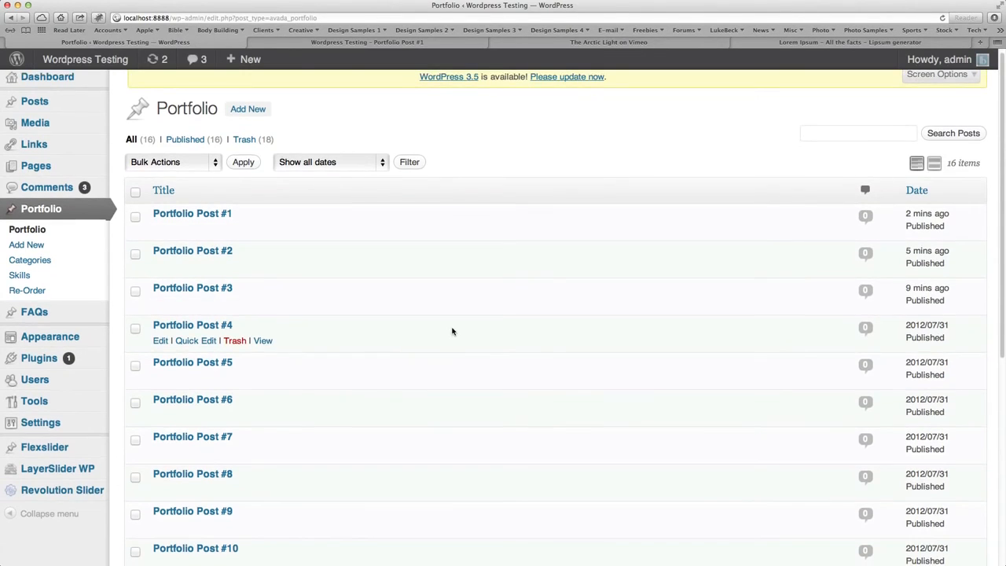
scroll(464, 328, "down", 1)
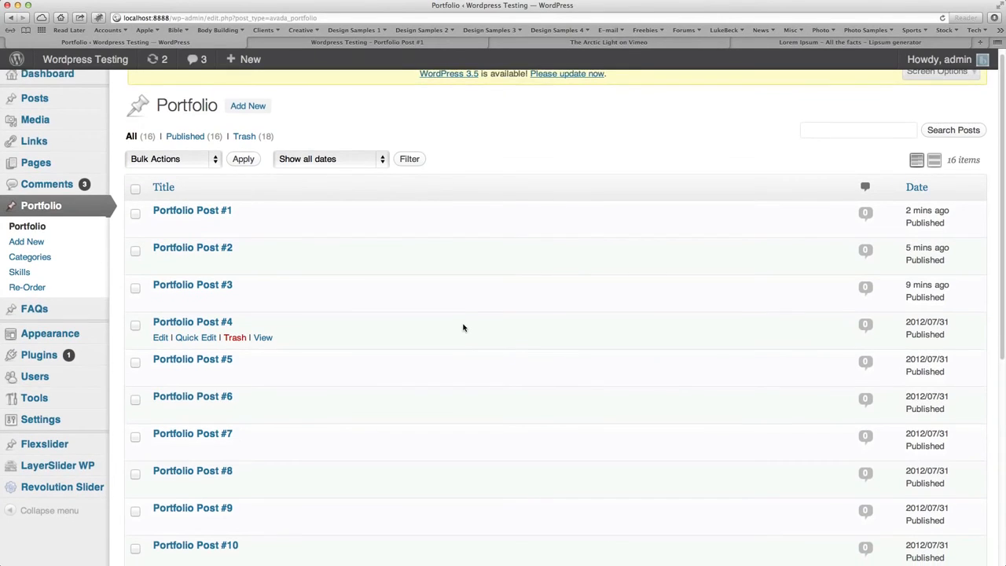
left_click(43, 353)
scroll(318, 384, "down", 3)
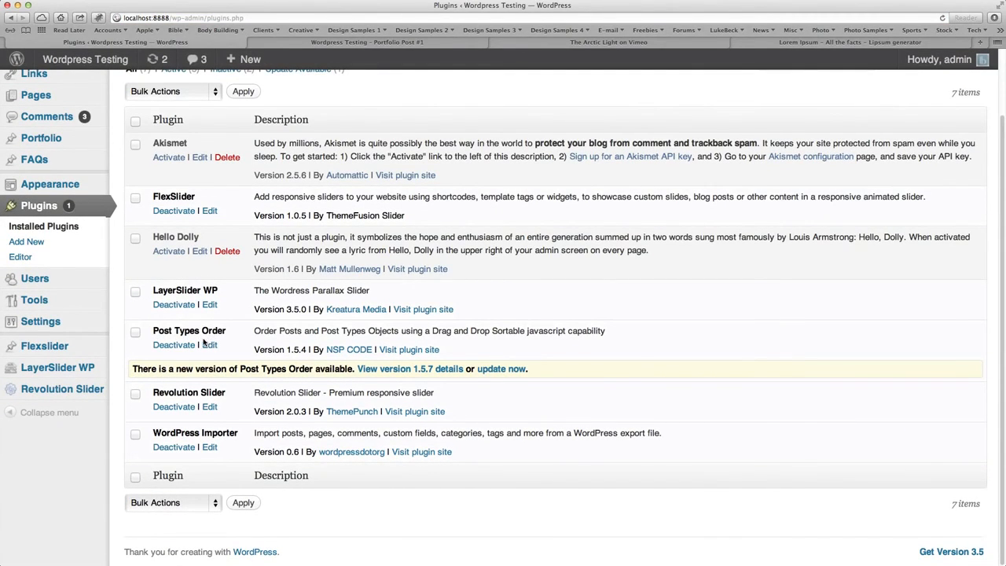
scroll(203, 343, "up", 3)
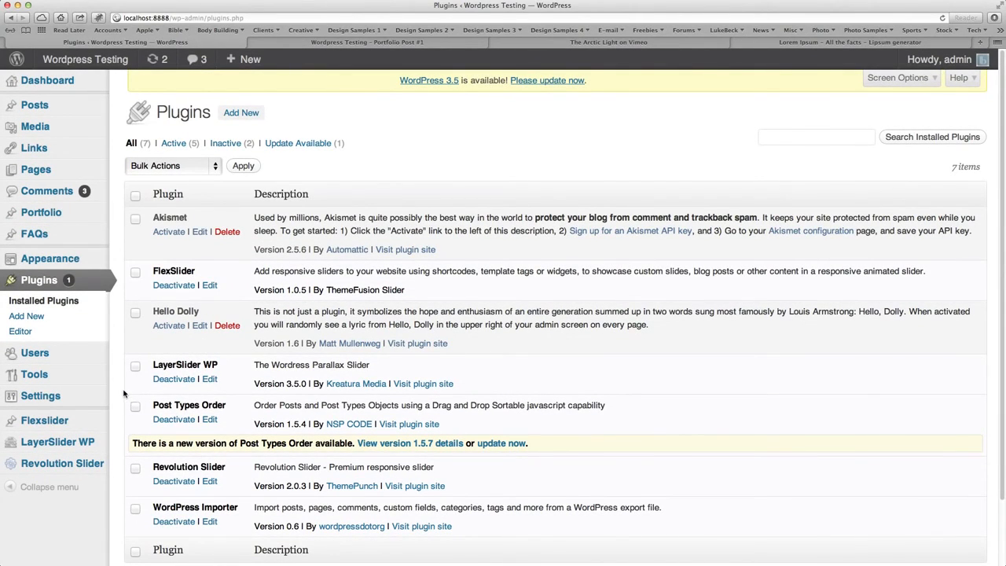
Step: Move Portfolio Post #3 to first place in the portfolio order, save it, and check the live Portfolio 1 page
mouse_move(116, 216)
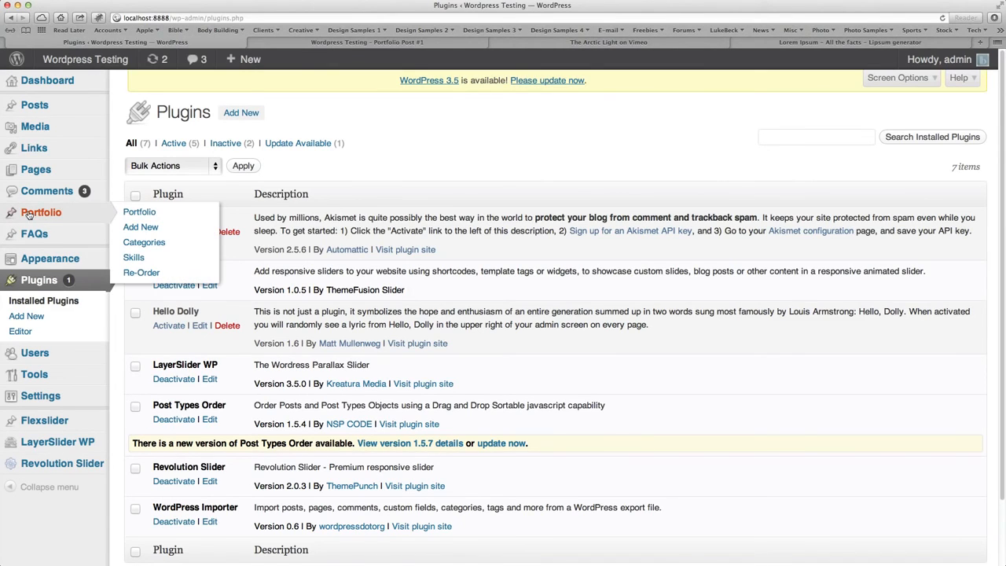
left_click(140, 273)
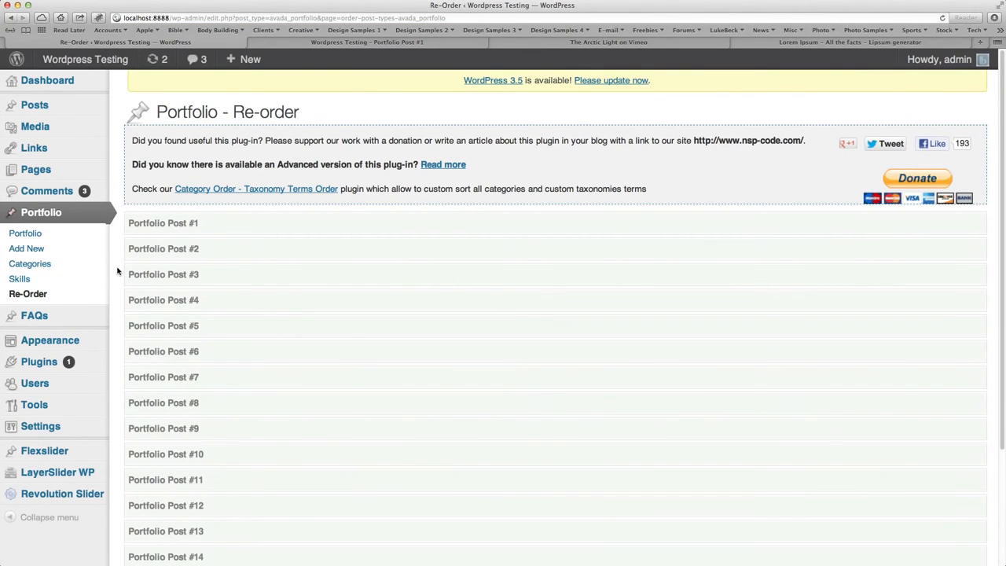
scroll(117, 271, "down", 1)
left_click_drag(199, 250, 199, 196)
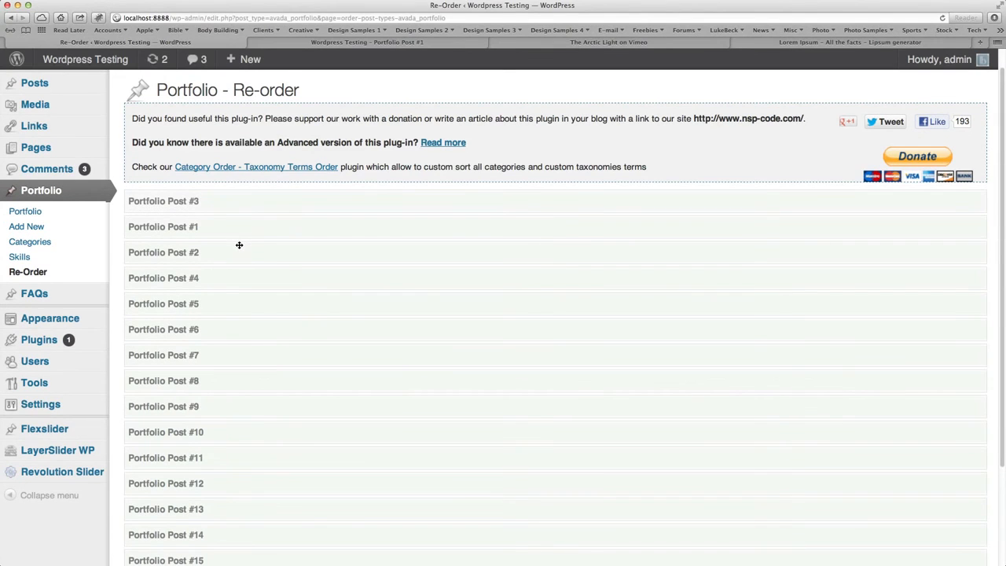
scroll(288, 354, "down", 5)
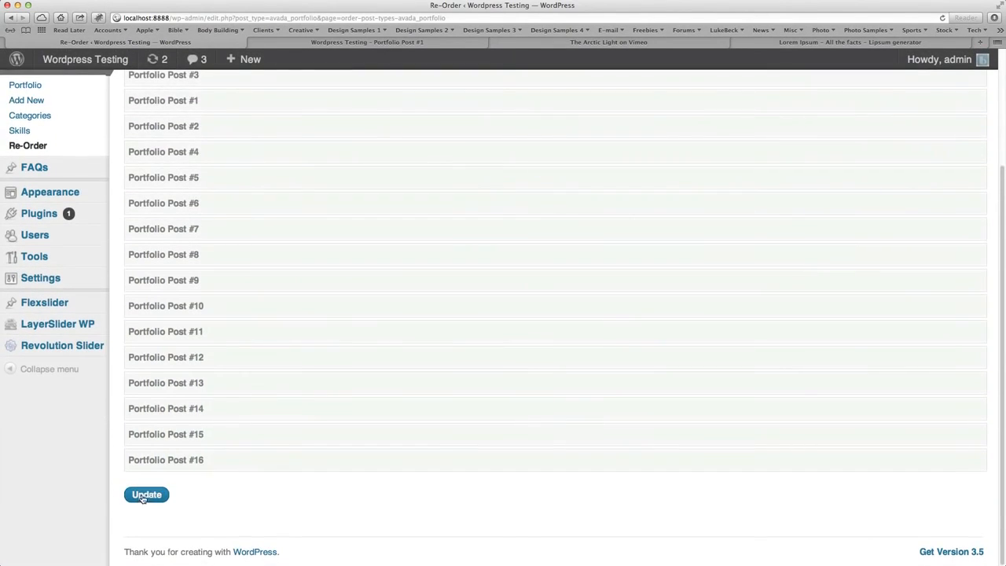
left_click(146, 489)
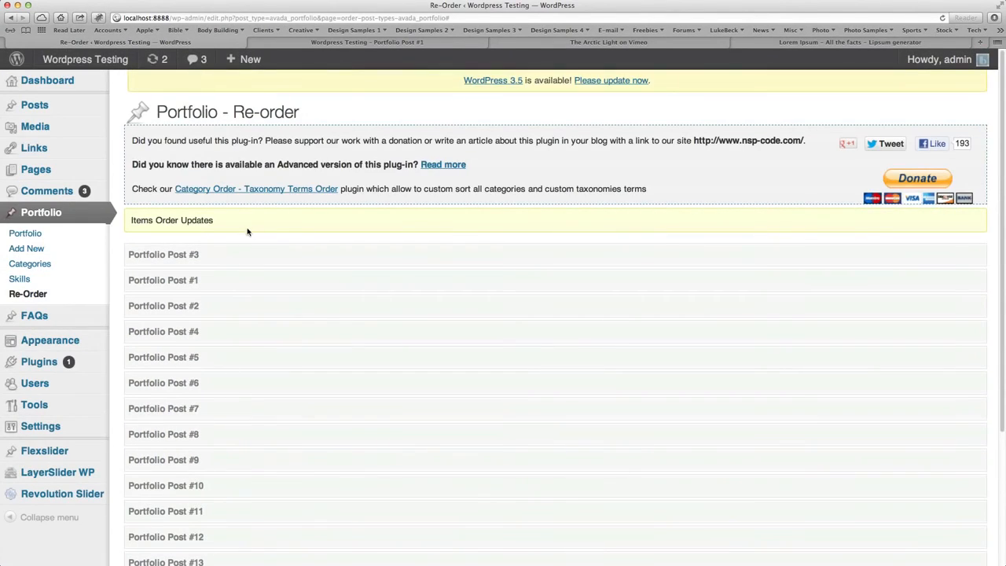
left_click(385, 42)
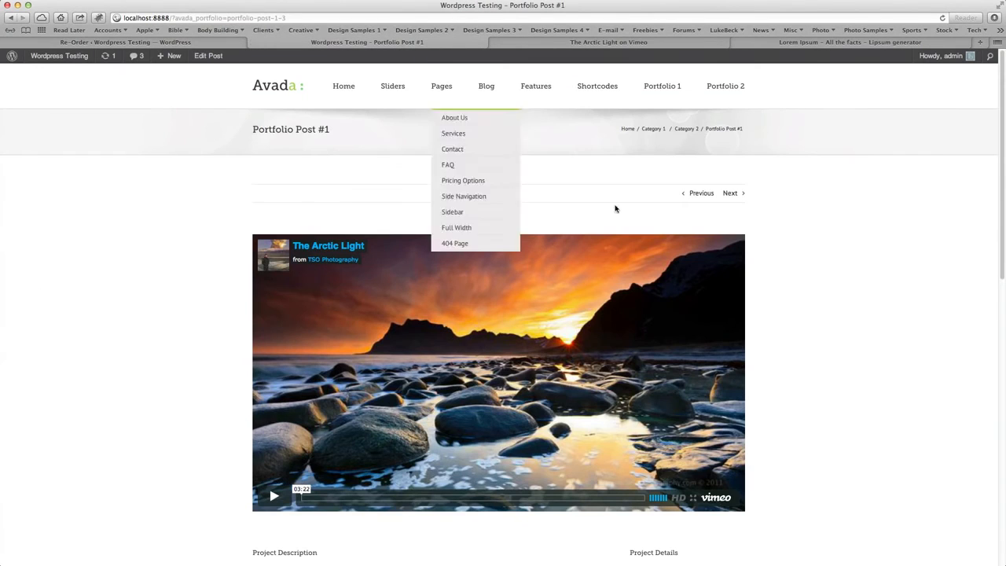
left_click(665, 86)
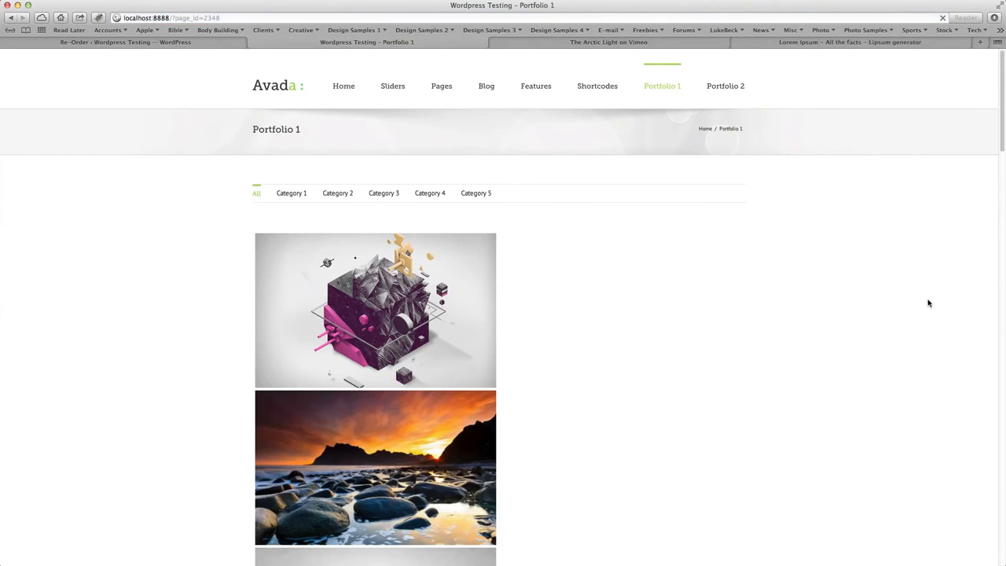
Step: Look over the live Portfolio 1 order, check the re-order options for Posts and FAQs in the admin, and open the portfolio post list
scroll(905, 344, "down", 1)
mouse_move(387, 297)
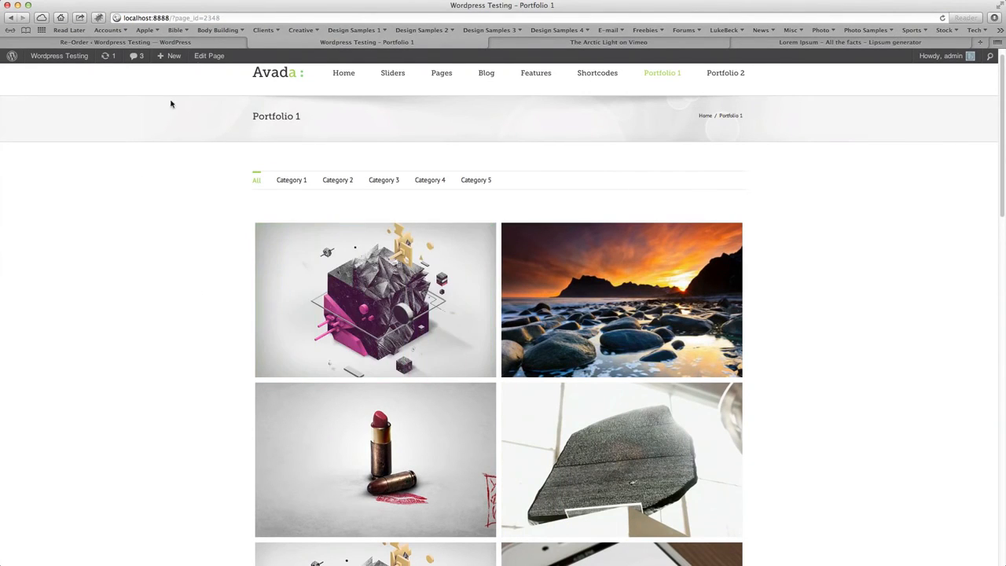
left_click(211, 43)
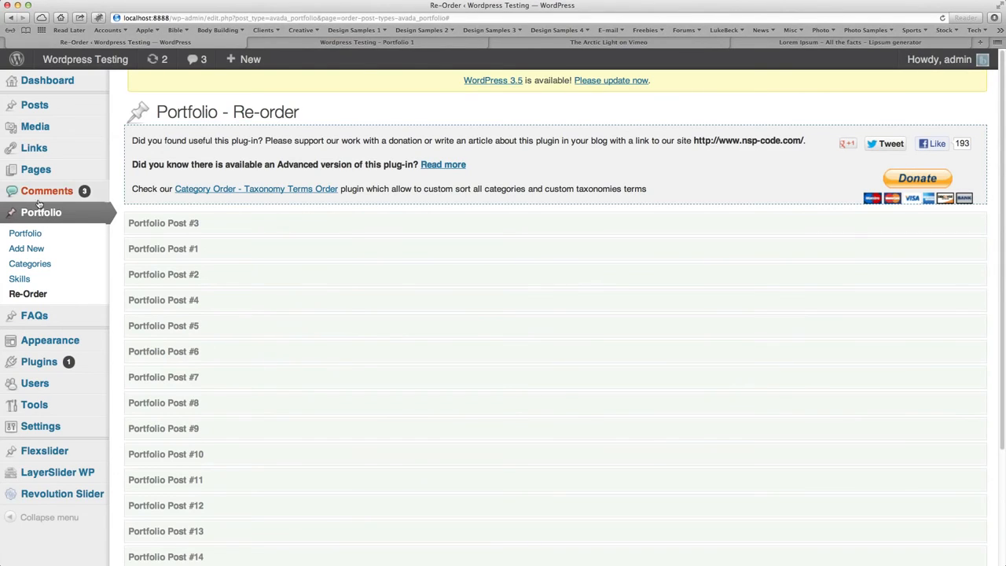
mouse_move(39, 106)
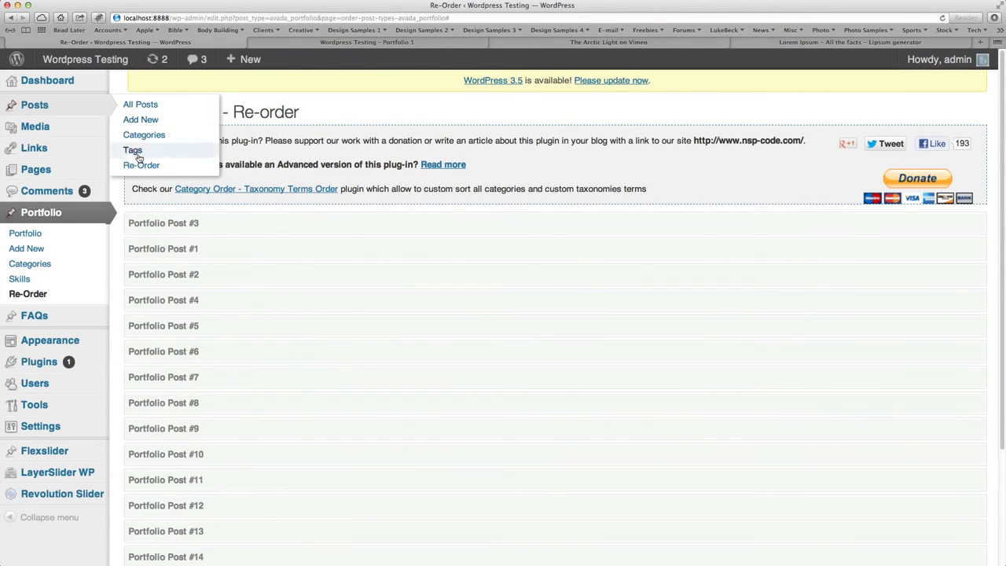
mouse_move(39, 323)
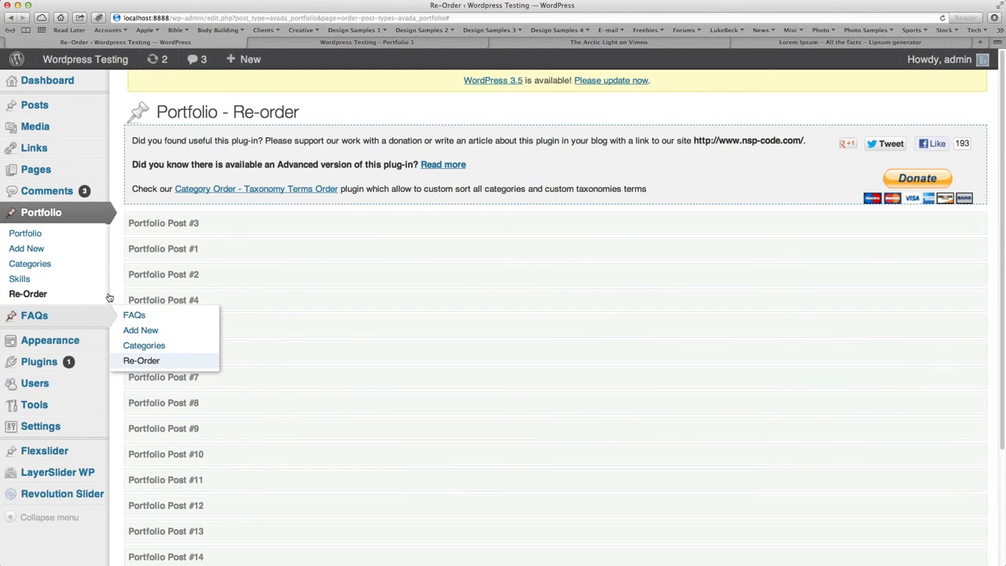
left_click(41, 213)
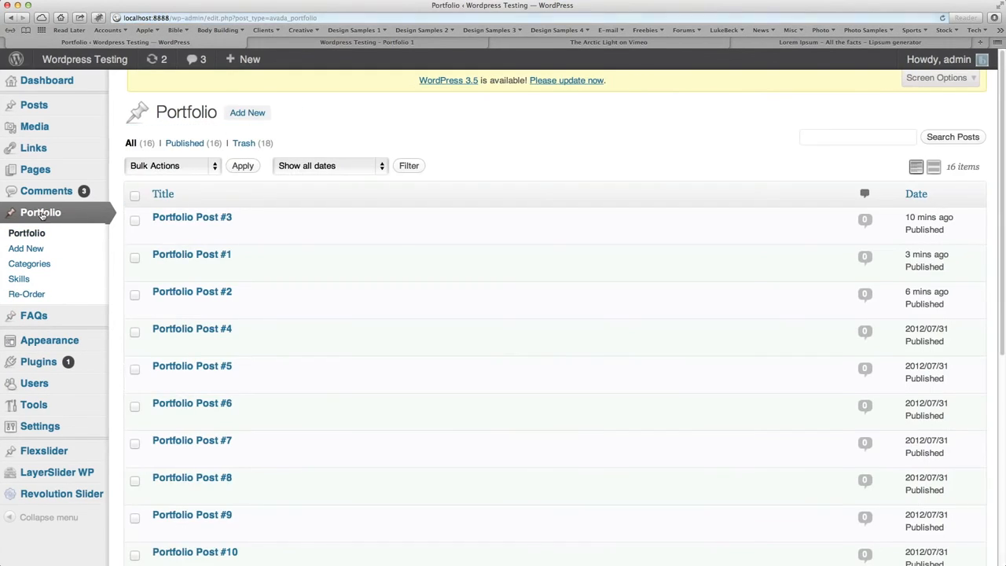
Step: View the live Portfolio 2 page and look through its three-column grid of portfolio items
left_click(408, 44)
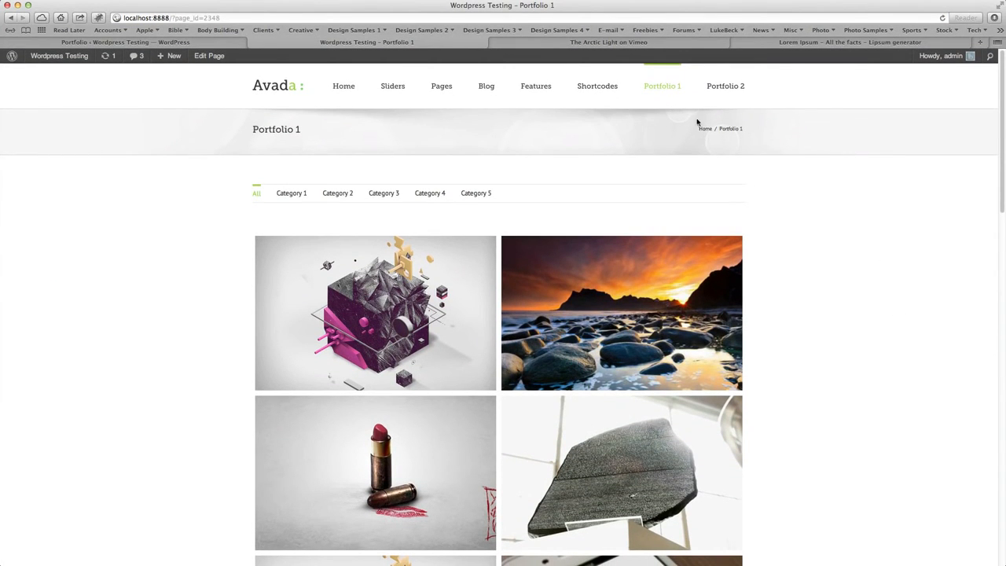
left_click(733, 88)
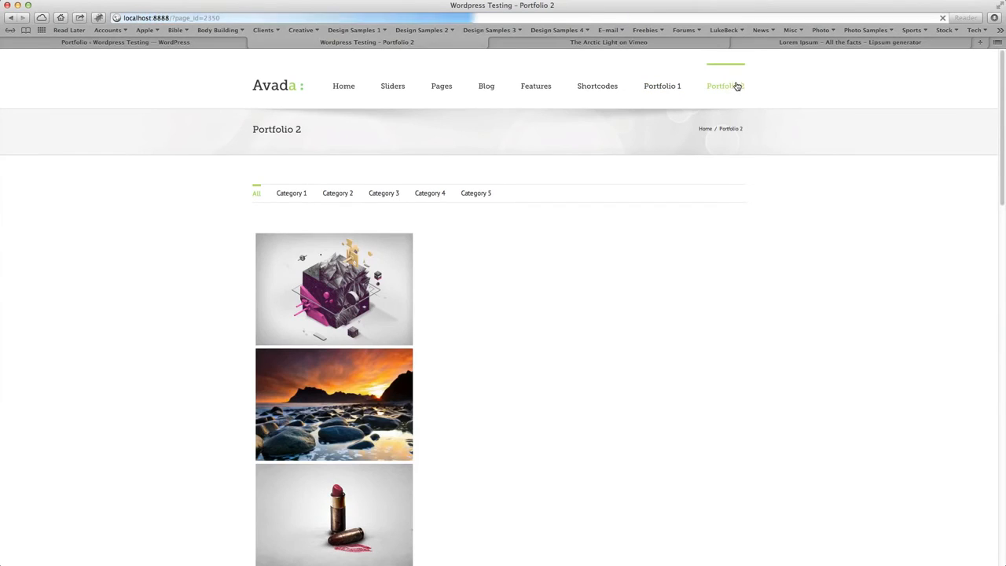
scroll(868, 304, "down", 5)
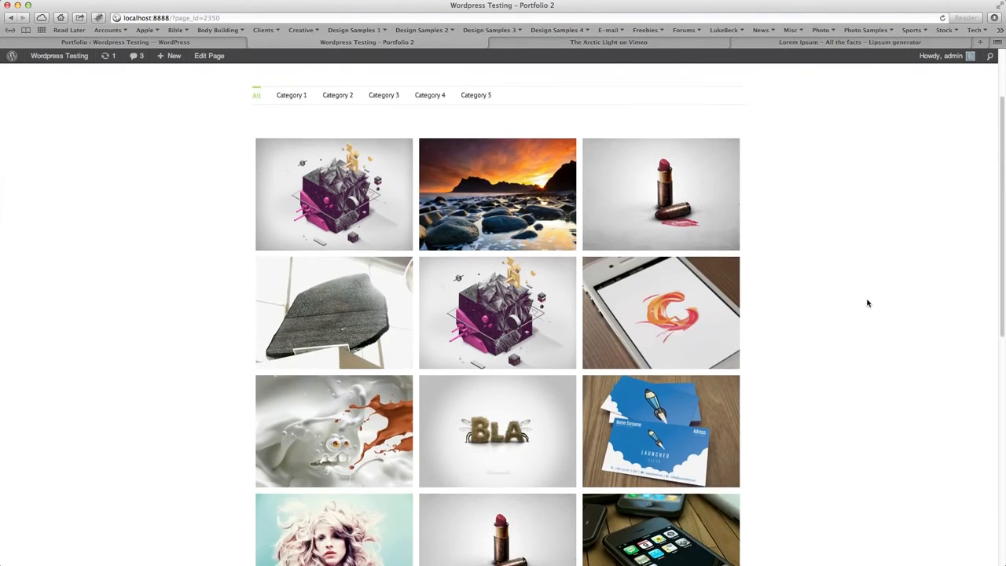
scroll(867, 301, "up", 5)
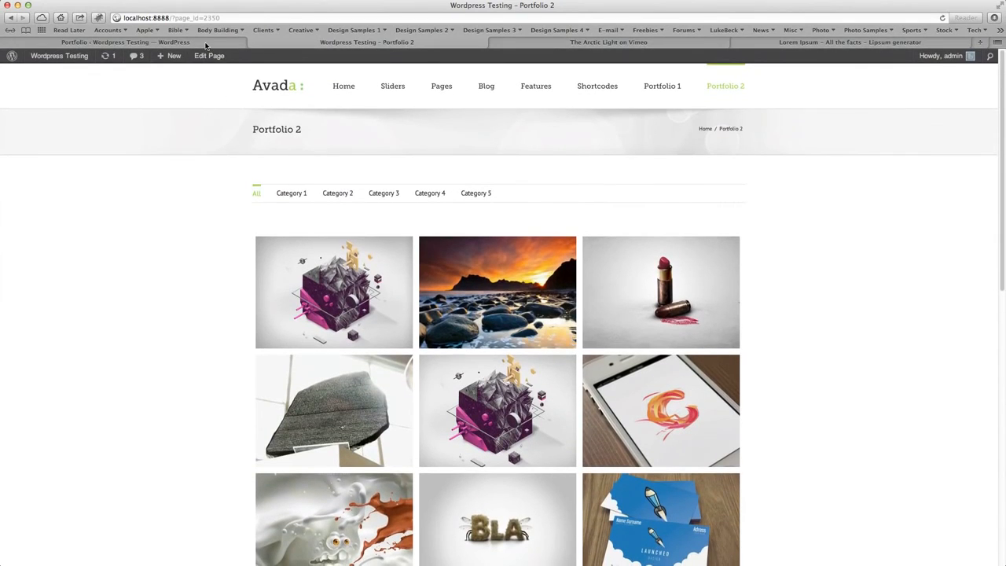
Step: Return to the admin's list of pages and open the Portfolio 1 page for editing
left_click(208, 44)
mouse_move(55, 165)
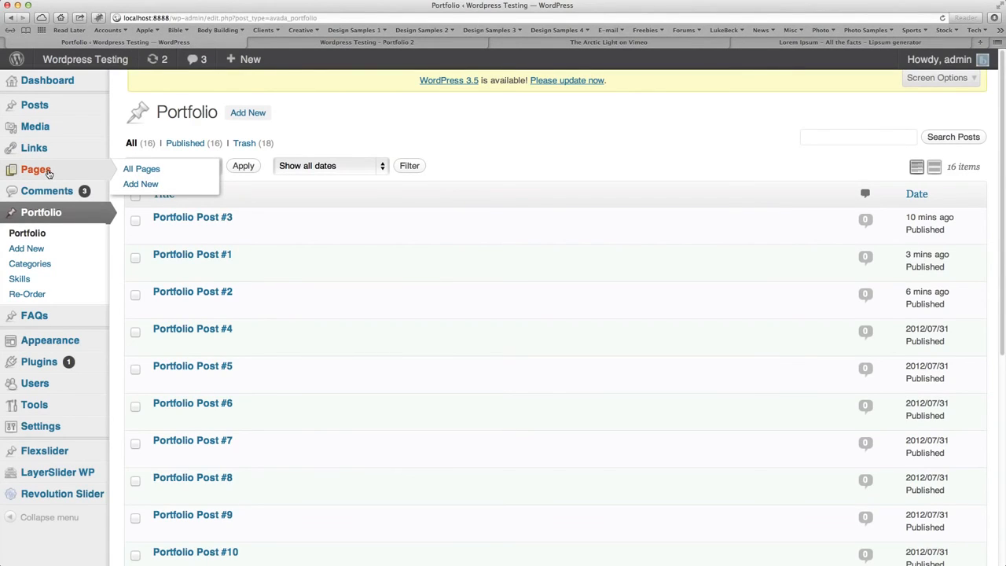
left_click(48, 173)
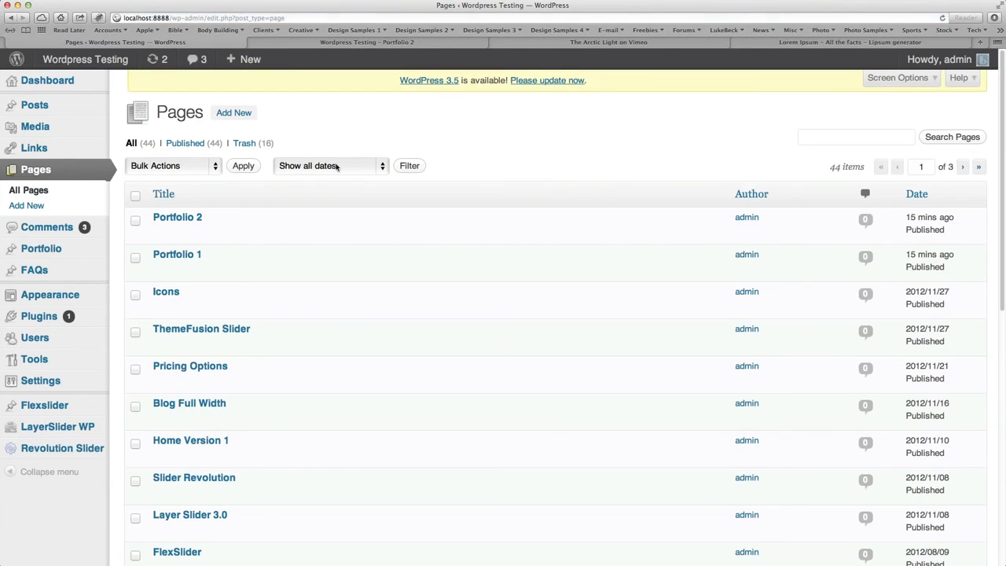
scroll(533, 157, "down", 1)
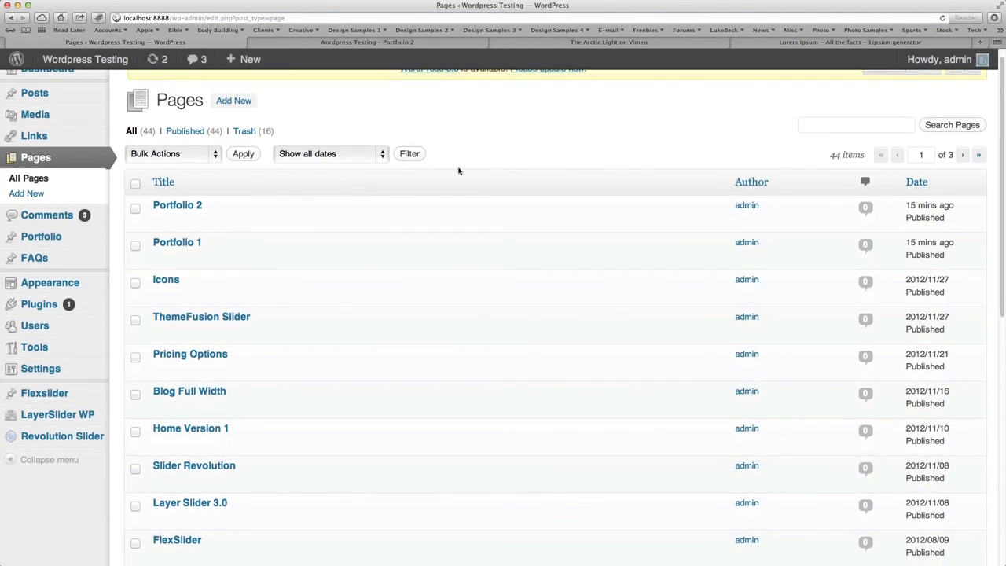
left_click(171, 242)
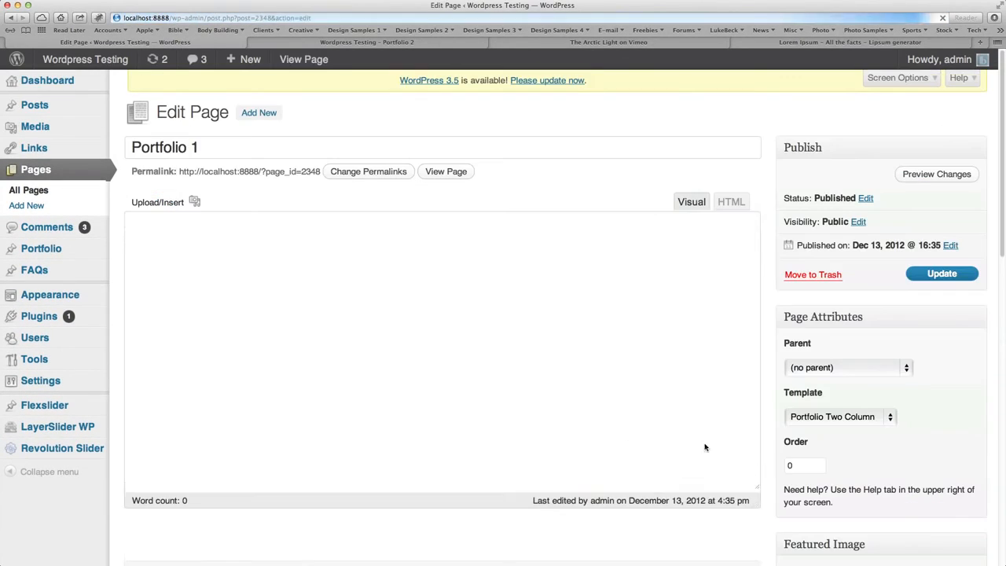
Step: Set the Portfolio 1 page's Portfolio Type to Category 1 and Category 3, and update the page
scroll(767, 494, "down", 10)
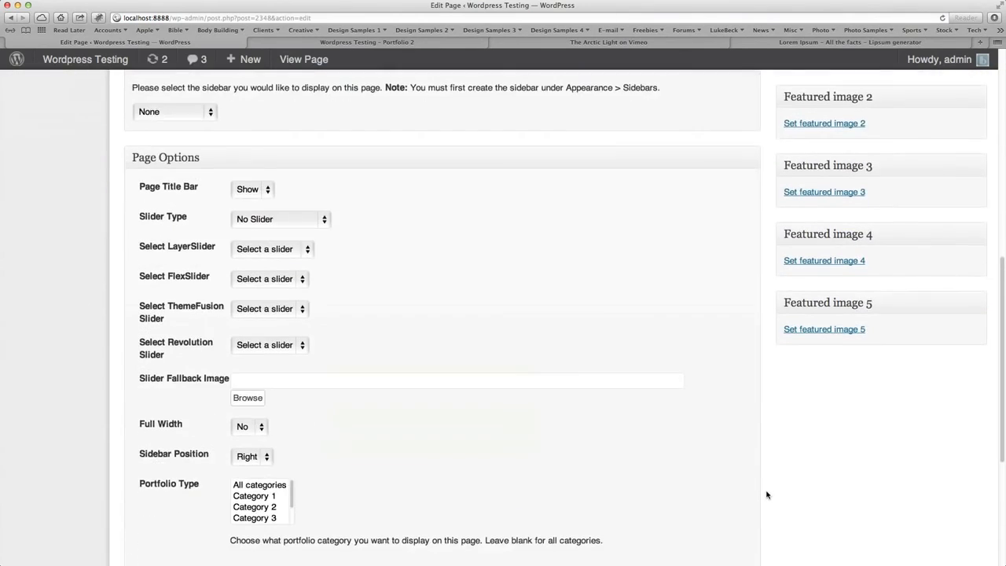
scroll(768, 495, "down", 3)
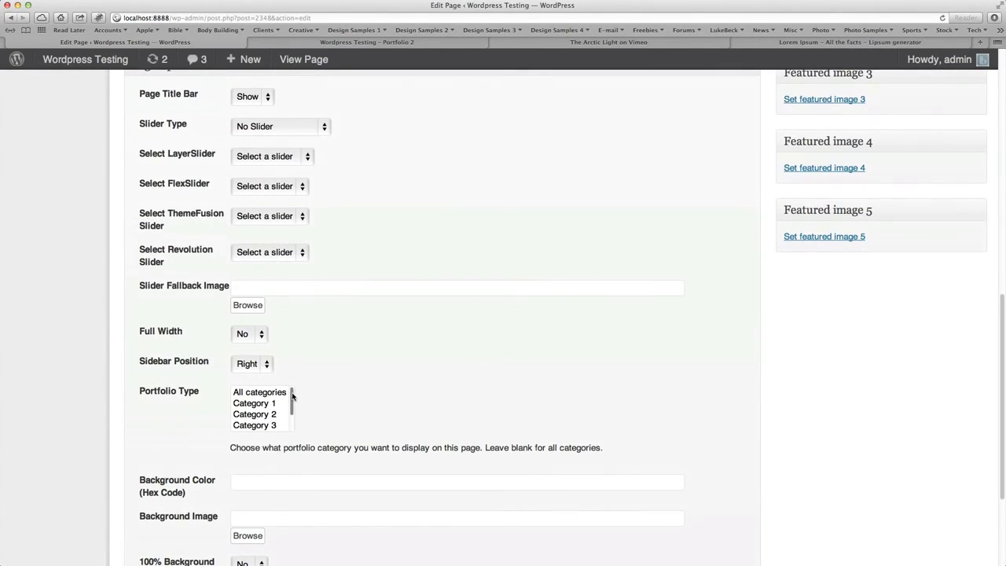
mouse_move(293, 403)
left_mouse_down()
mouse_move(293, 428)
mouse_move(296, 399)
left_mouse_up()
left_click(255, 404)
left_click(273, 425, "super")
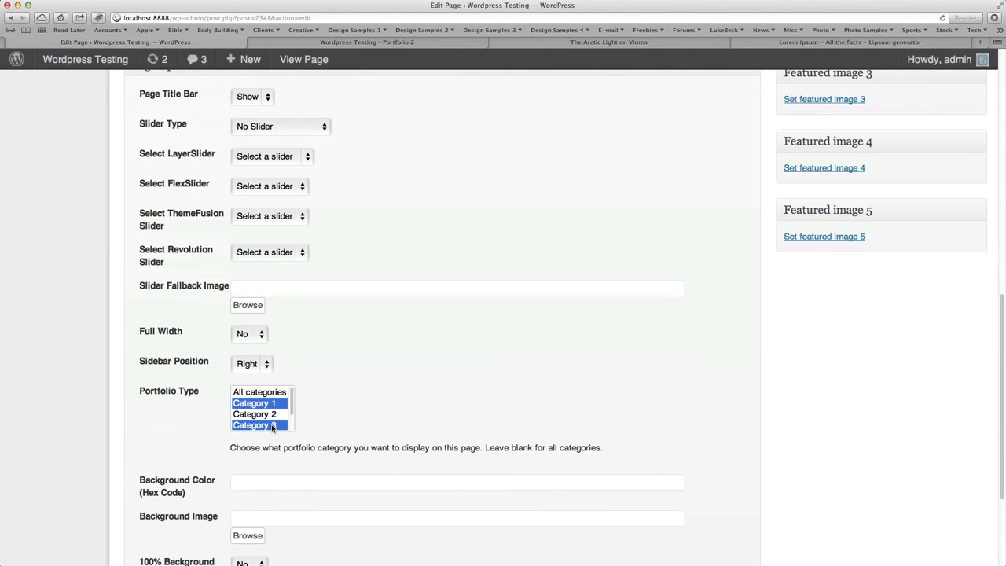
scroll(791, 442, "up", 6)
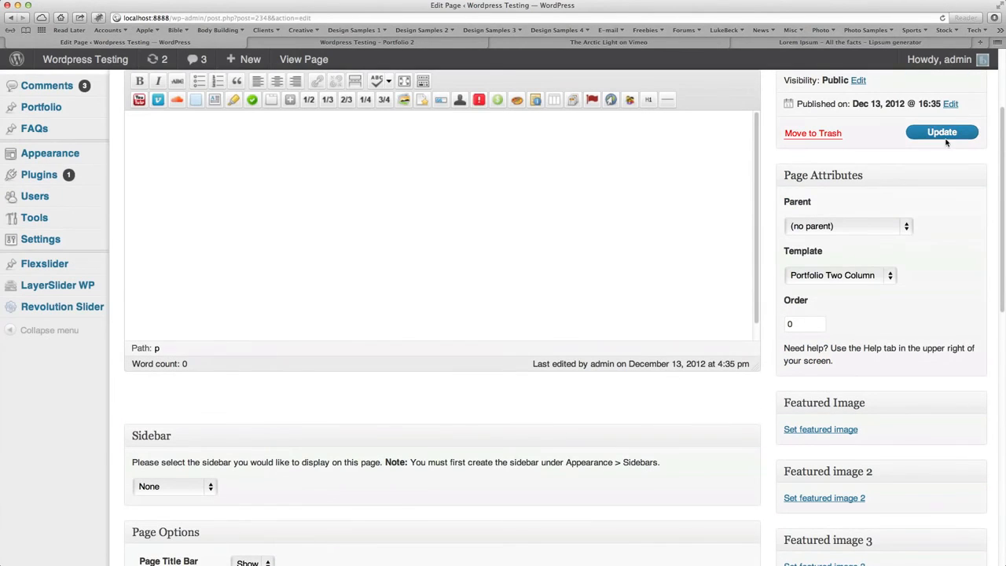
left_click(947, 139)
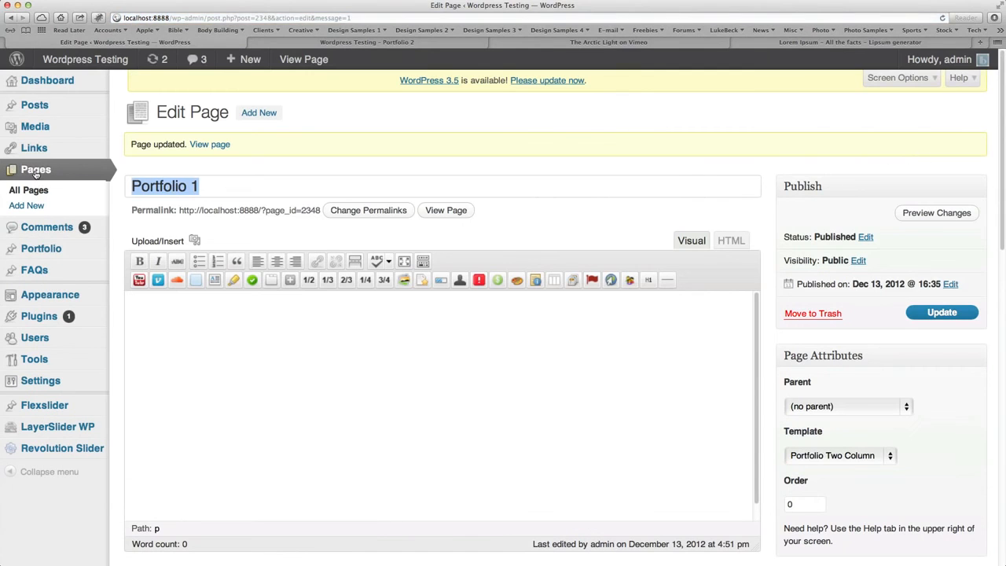
Step: Open the Portfolio 2 page for editing, set its Portfolio Type to All categories, and update the page
left_click(36, 171)
left_click(238, 153)
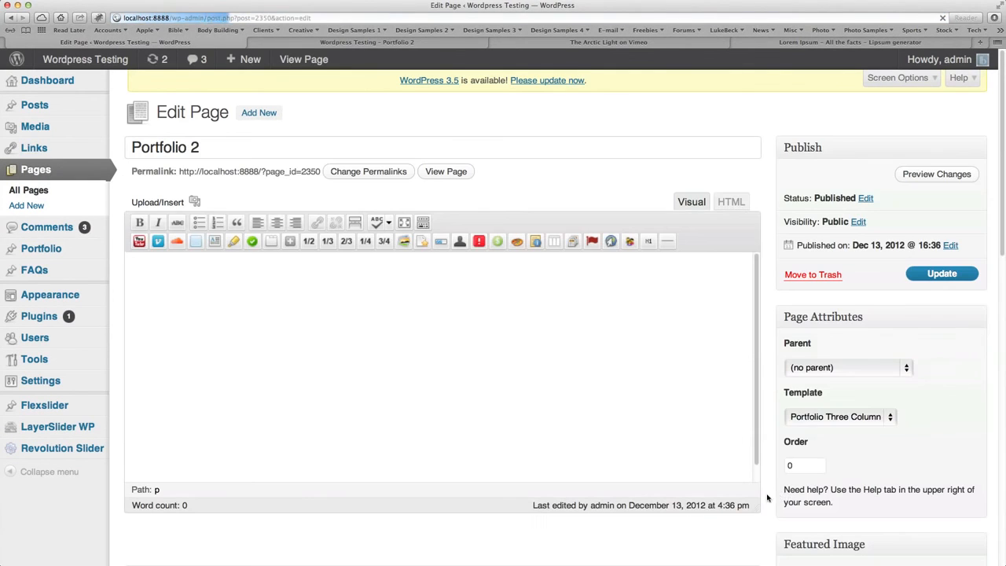
scroll(771, 497, "down", 15)
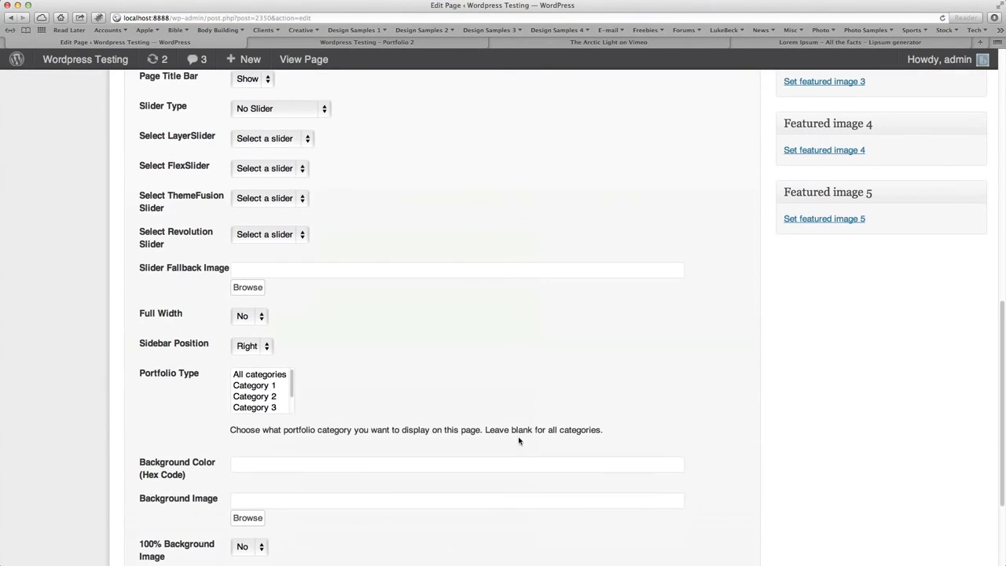
left_click(260, 377)
scroll(773, 422, "up", 15)
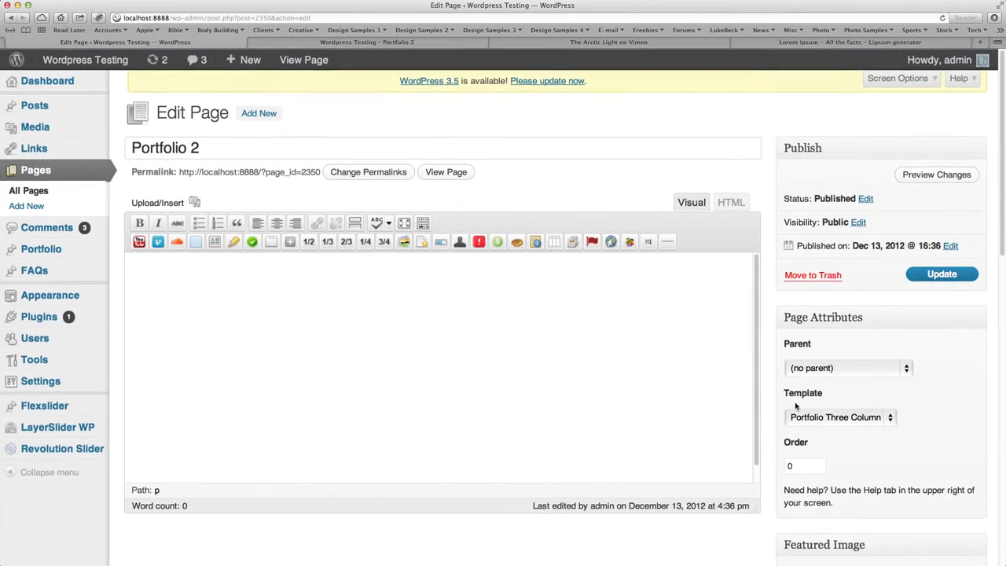
left_click(937, 275)
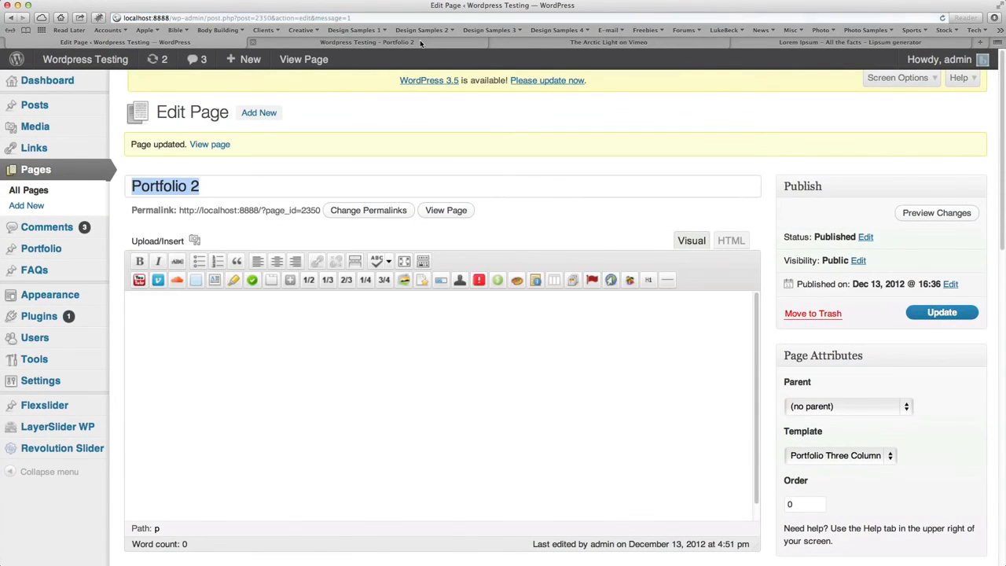
Step: Load the live Portfolio 1 page and examine its category filters and portfolio items
left_click(419, 43)
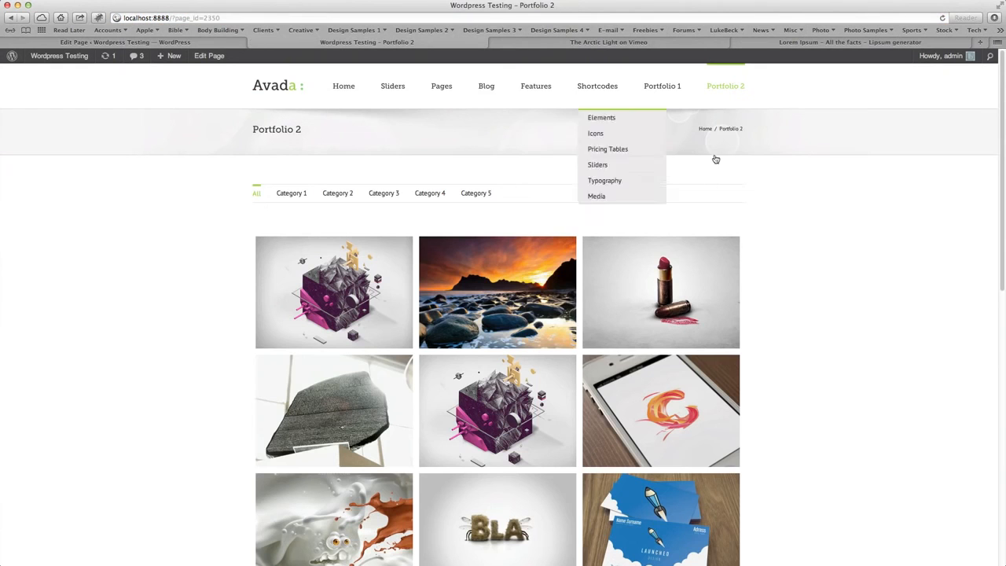
left_click(658, 88)
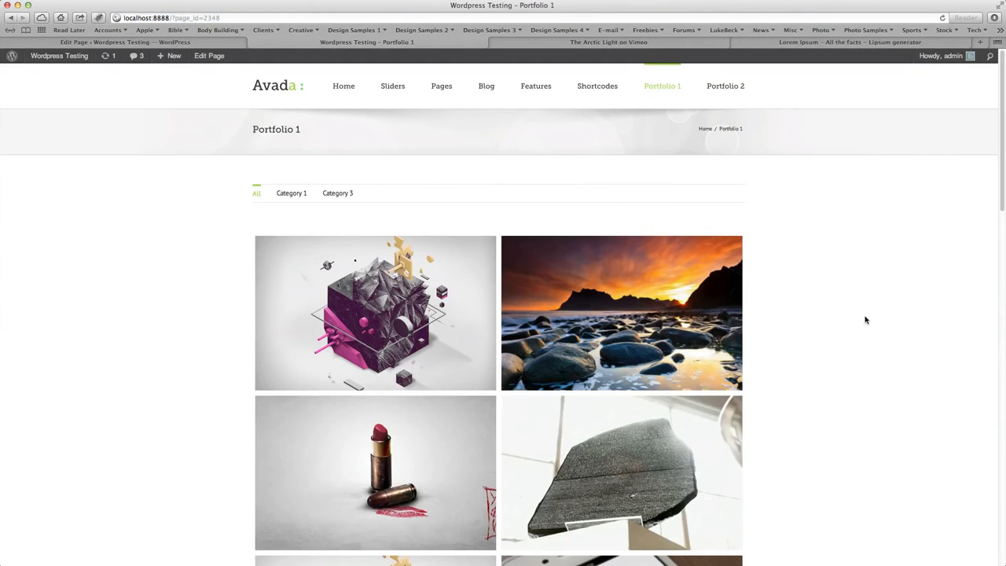
scroll(865, 320, "down", 1)
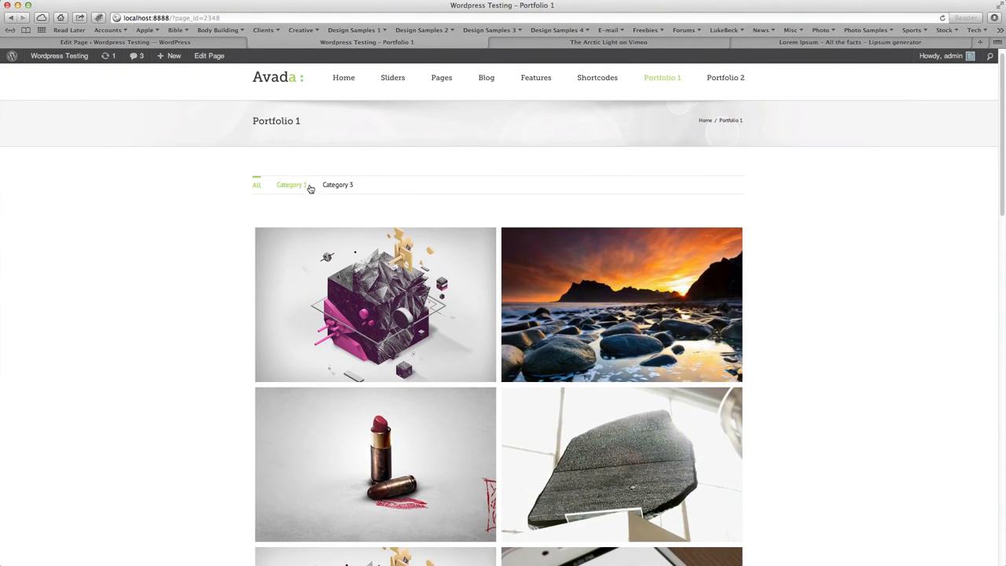
scroll(185, 280, "down", 5)
scroll(184, 280, "up", 5)
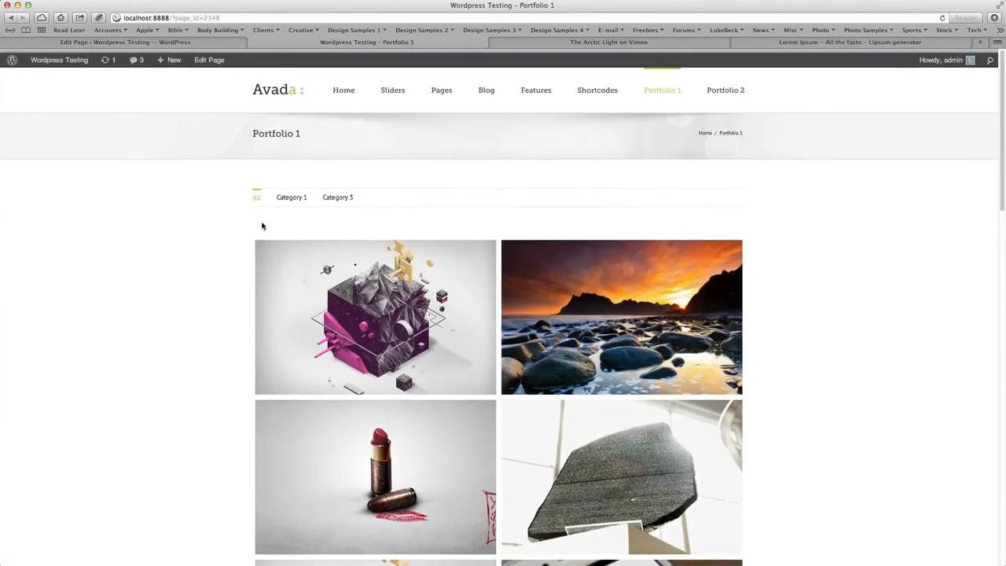
Step: Filter the live Portfolio 1 items by Category 3 and Category 1, and check the live Portfolio 2 page before returning to its editor
left_click(337, 194)
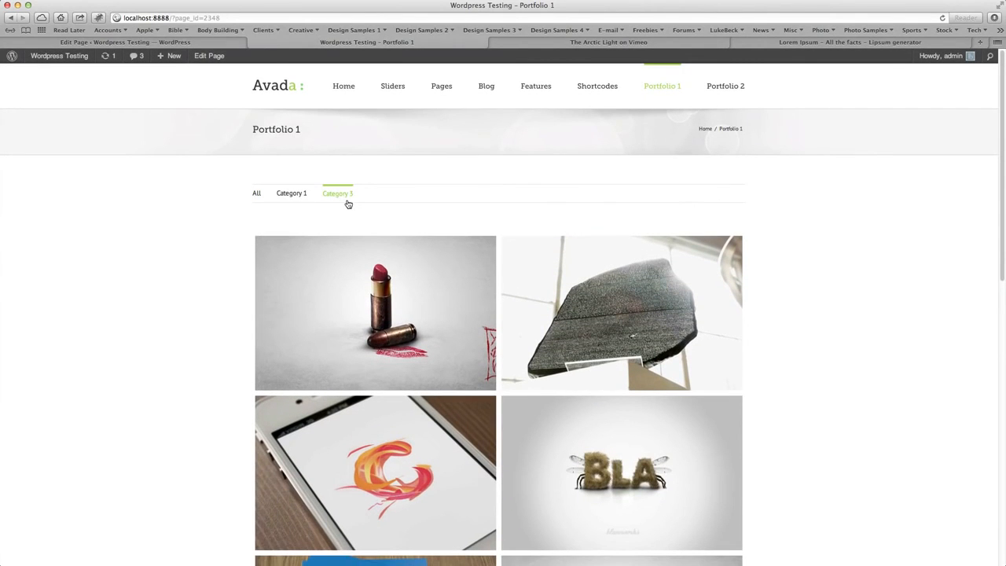
left_click(291, 195)
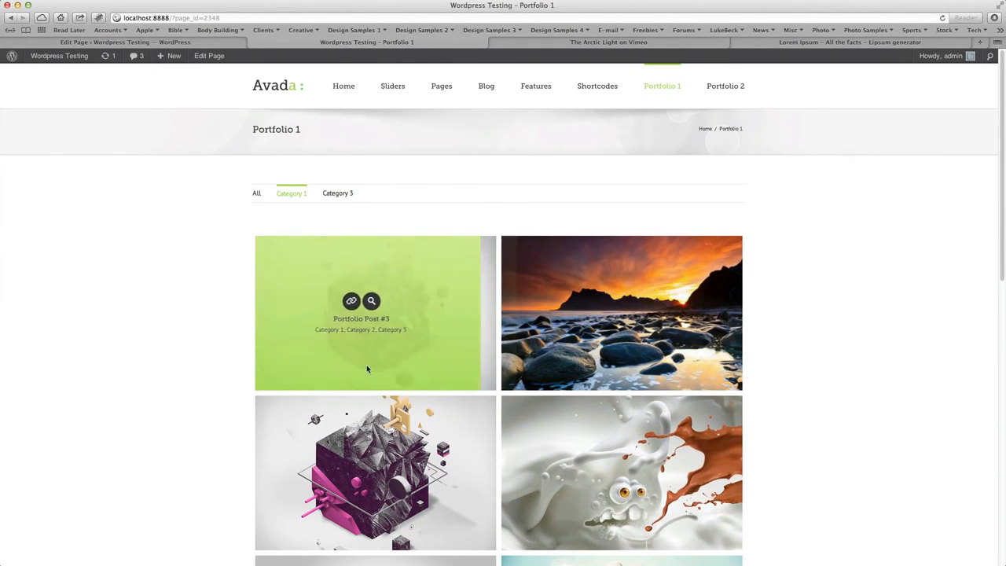
left_click(736, 87)
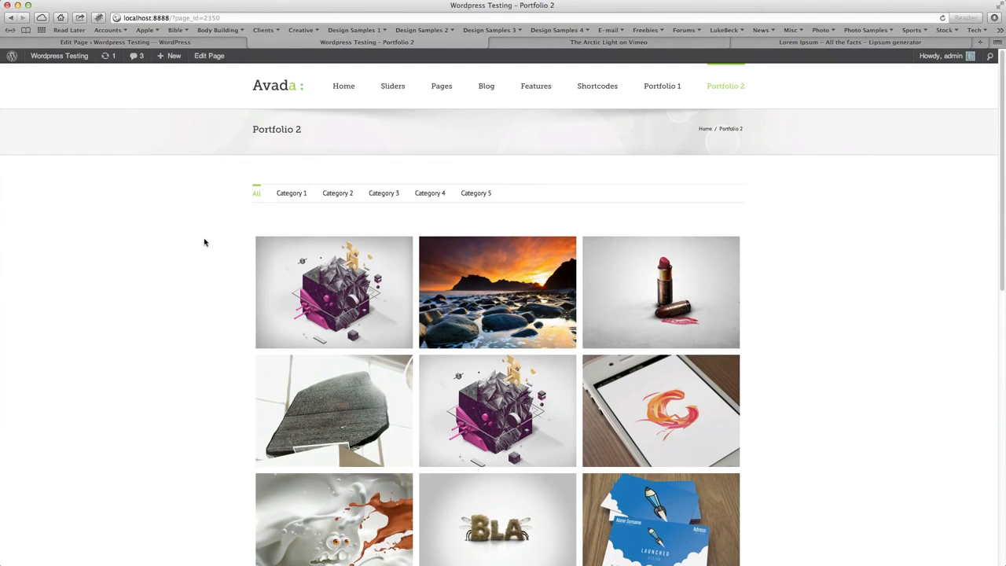
left_click(233, 44)
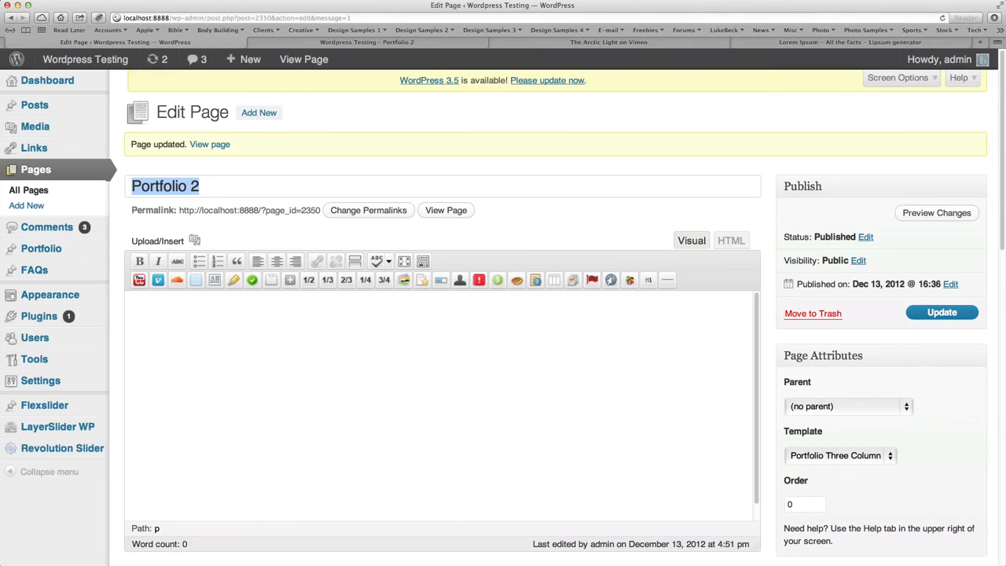